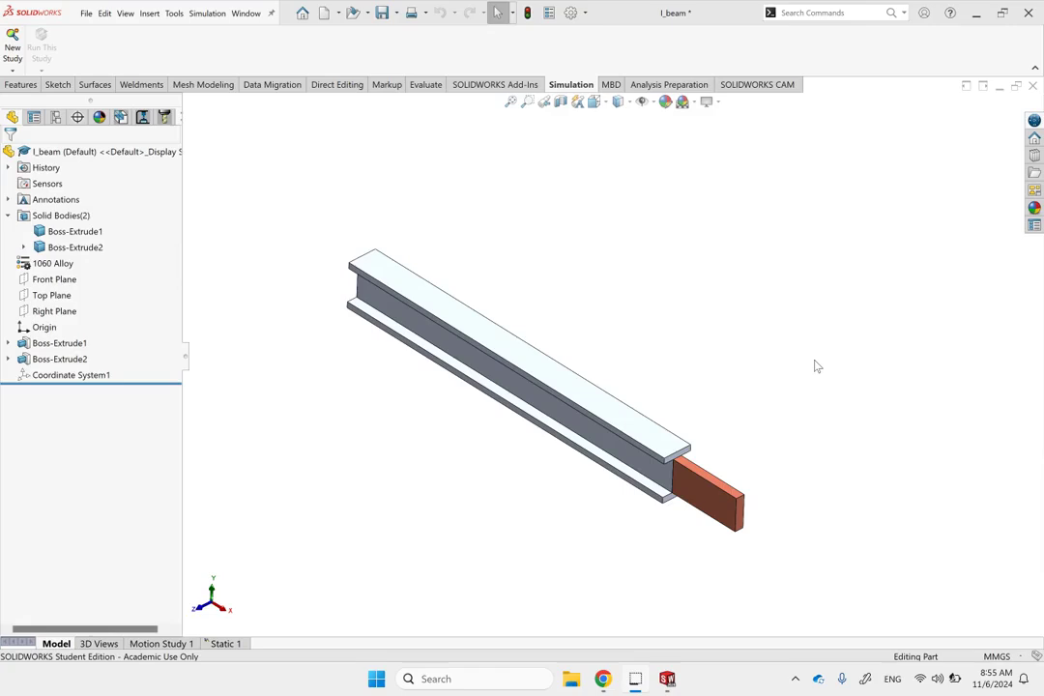
Examine the I-beam and the short bar extending from its end, including the top faces of both bodies
{"action": "left_click", "coordinate": [826, 351]}
{"action": "left_click", "coordinate": [343, 475]}
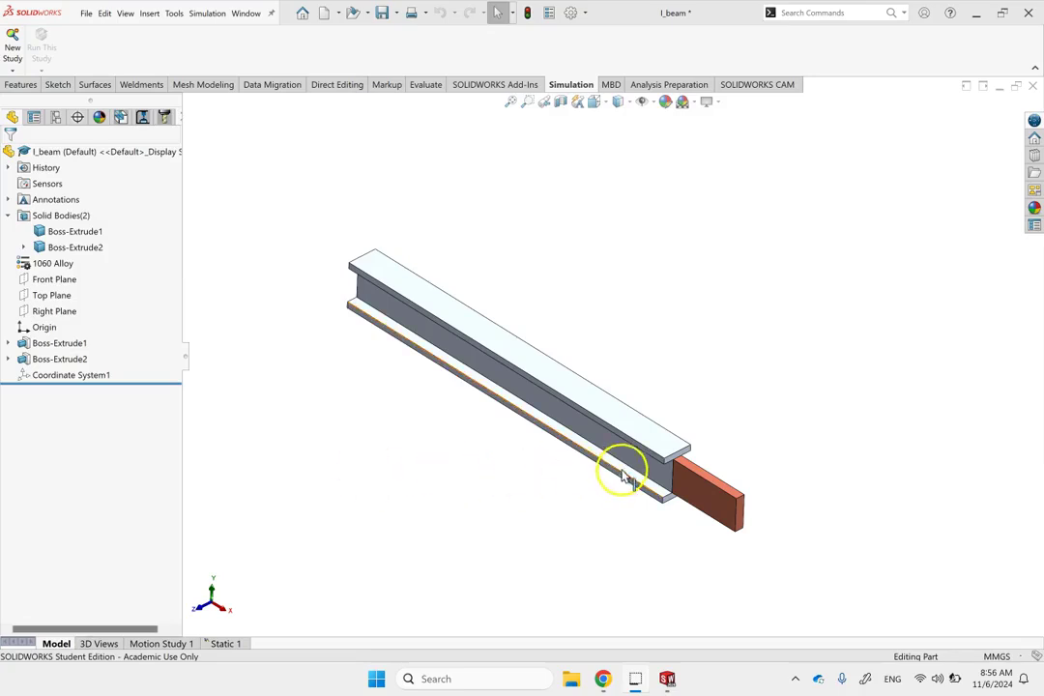
{"action": "scroll", "coordinate": [660, 441], "scroll_direction": "down", "scroll_amount": 3}
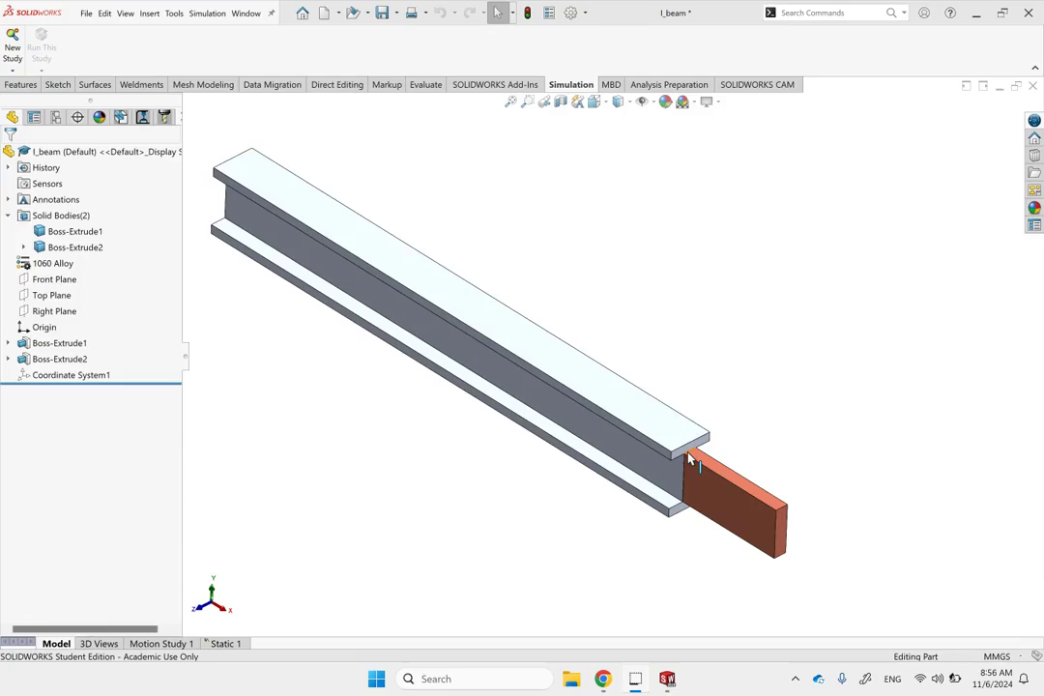
{"action": "left_click", "coordinate": [688, 456]}
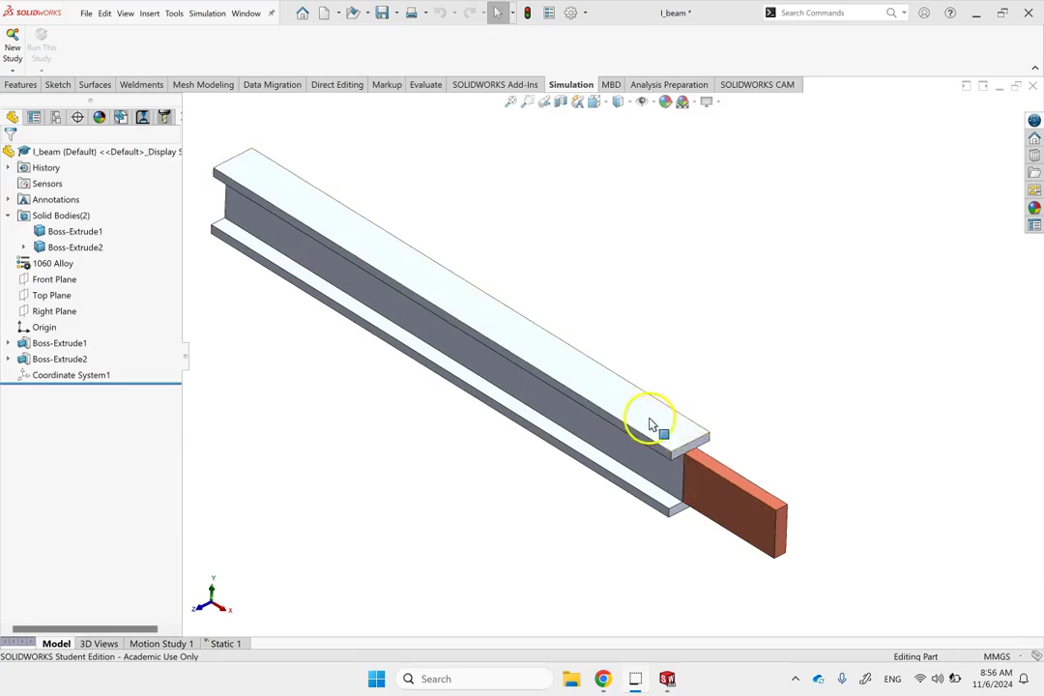
{"action": "left_click", "coordinate": [710, 477]}
{"action": "left_click", "coordinate": [695, 340]}
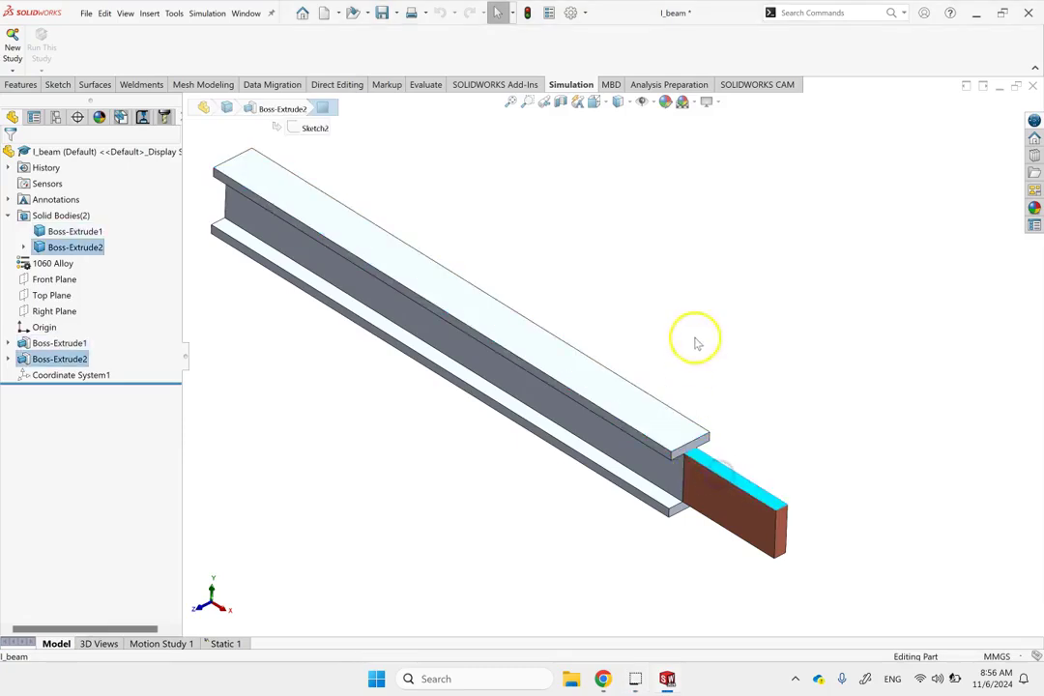
{"action": "left_click", "coordinate": [717, 495]}
{"action": "left_click", "coordinate": [633, 399]}
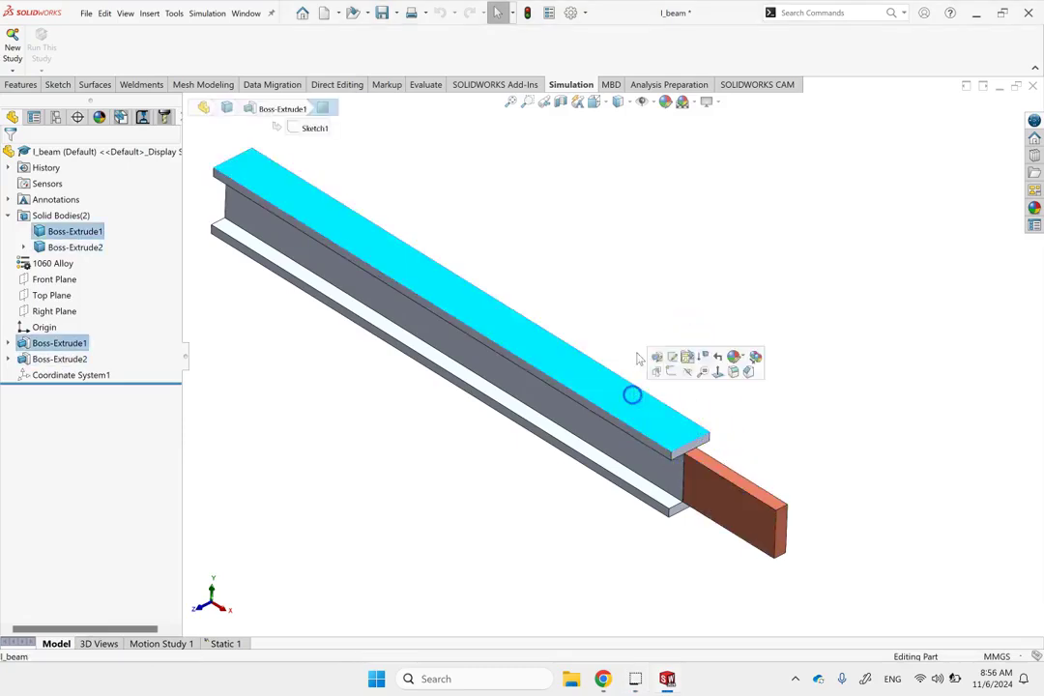
{"action": "left_click", "coordinate": [612, 261]}
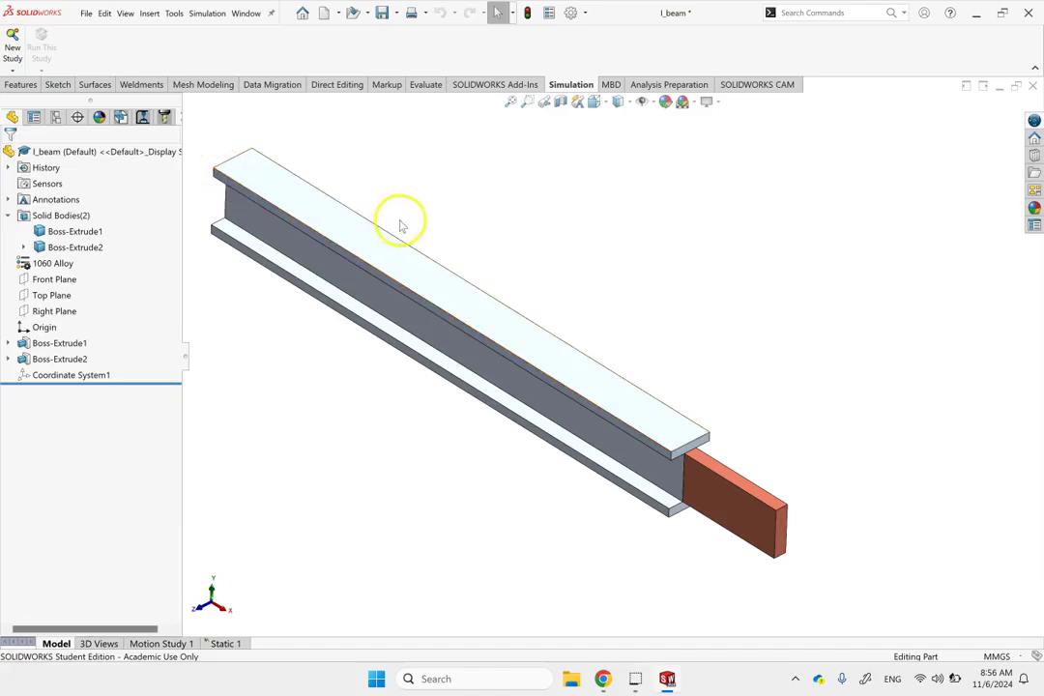
{"action": "key", "text": "z"}
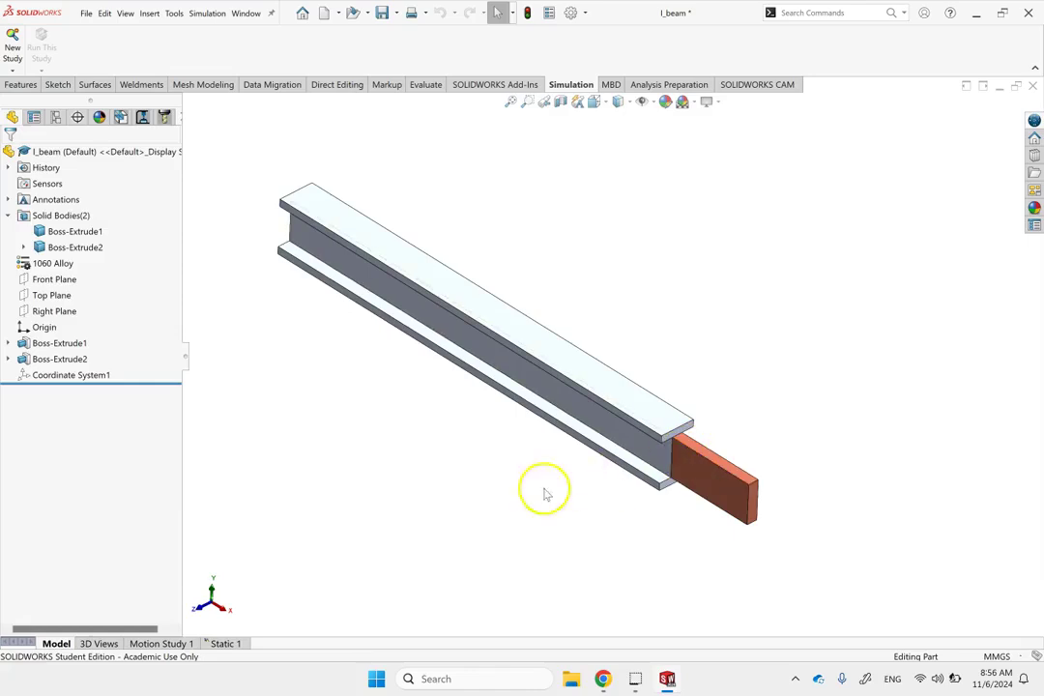
Open the Static 1 study and hide the existing remote load
{"action": "left_click", "coordinate": [228, 643]}
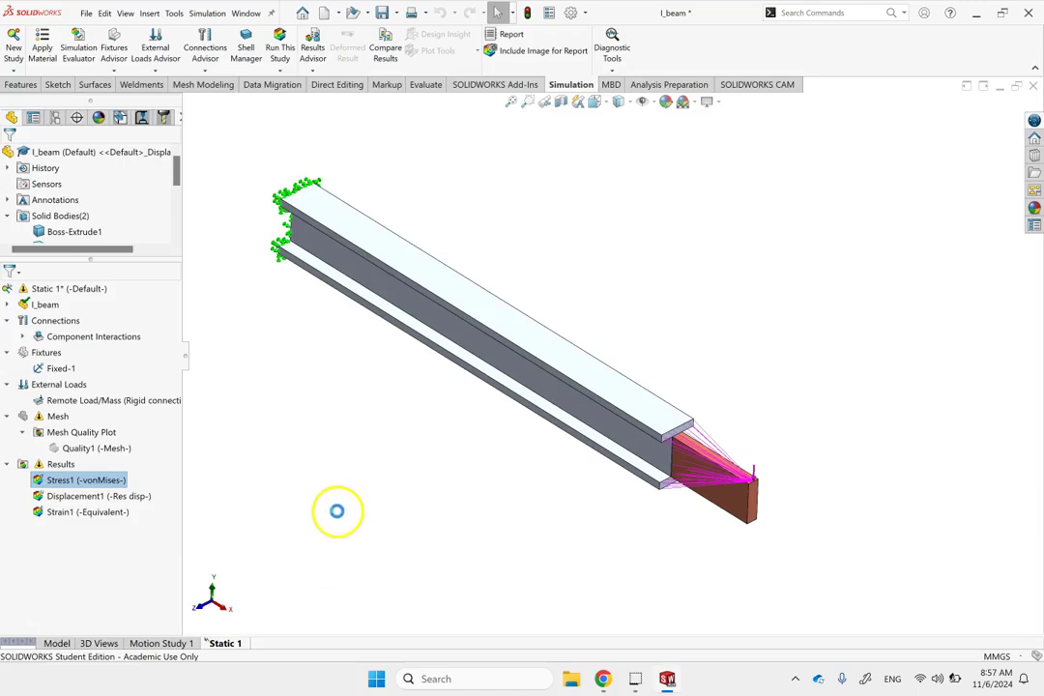
{"action": "mouse_move", "coordinate": [152, 417]}
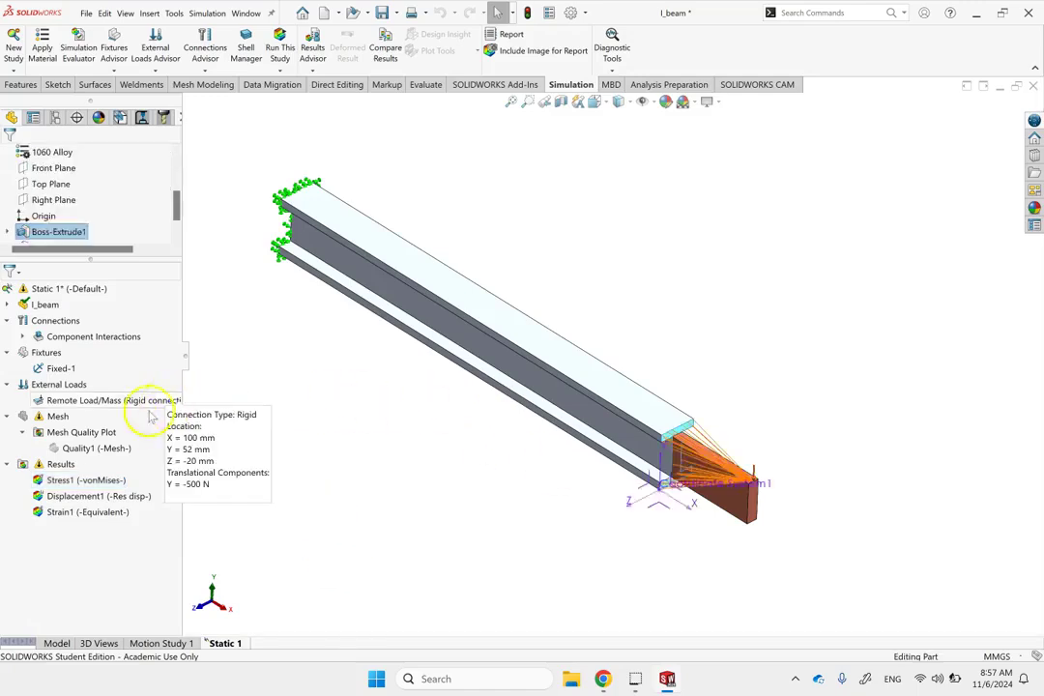
{"action": "right_click", "coordinate": [77, 400]}
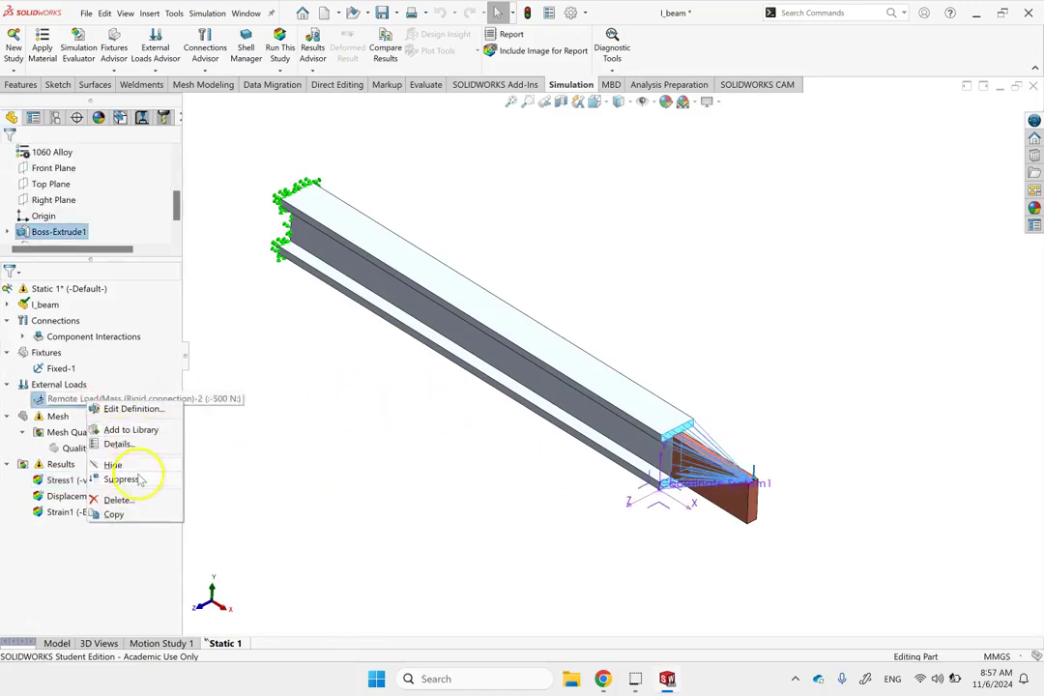
{"action": "left_click", "coordinate": [113, 465]}
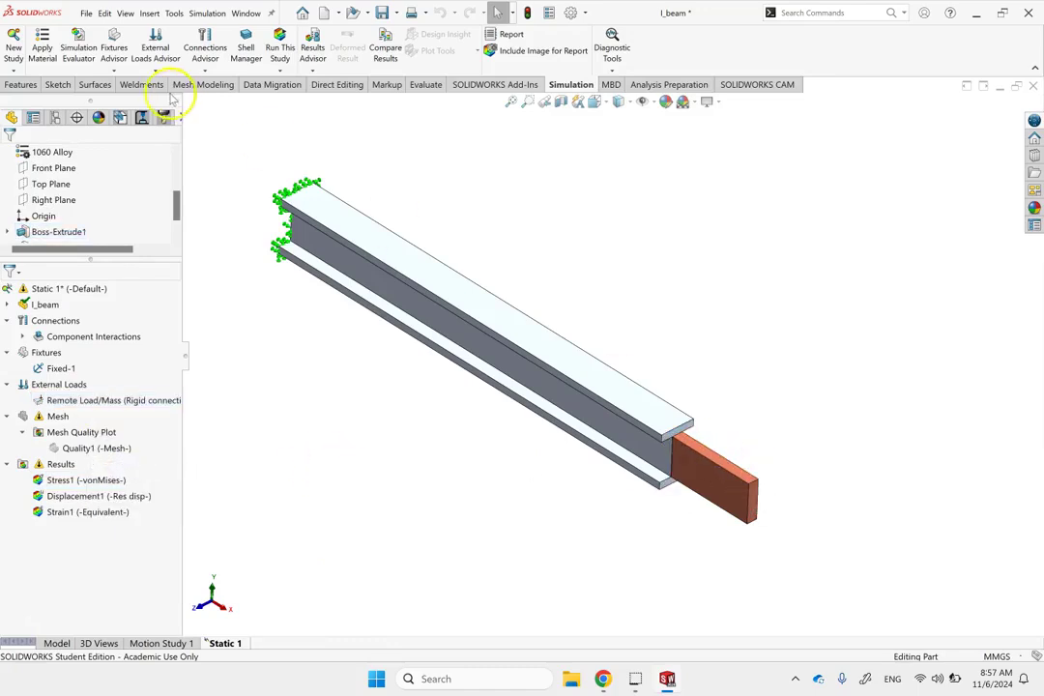
Start a force load on the top edge of the bar's free end, directed along the vertical edge of that end
{"action": "left_click", "coordinate": [150, 67]}
{"action": "left_click", "coordinate": [729, 354]}
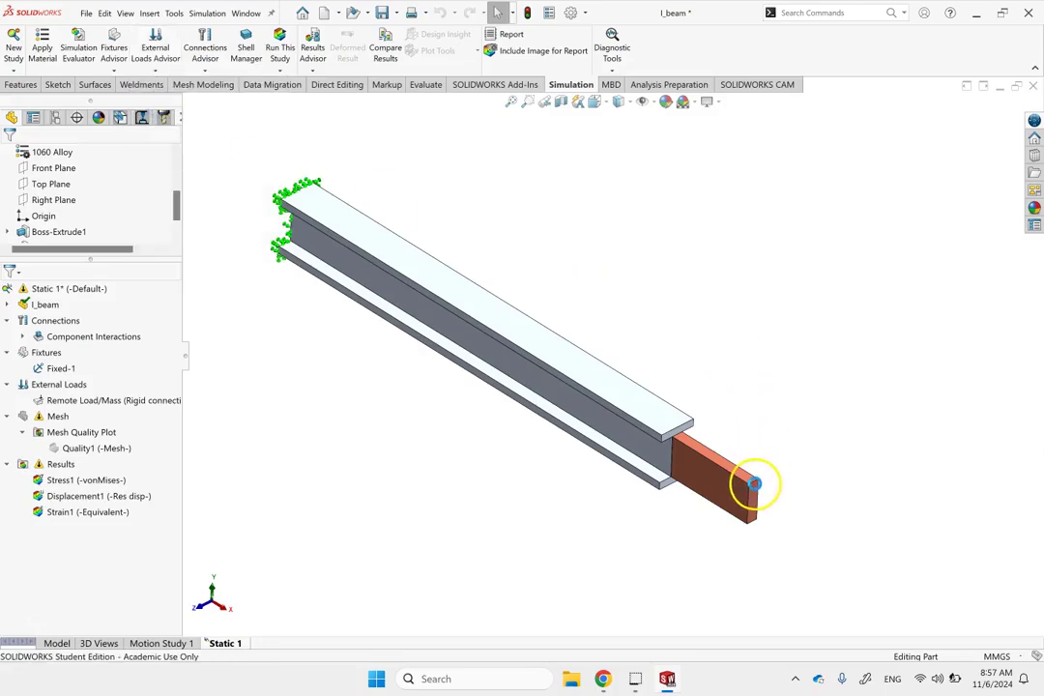
{"action": "left_click", "coordinate": [754, 483]}
{"action": "scroll", "coordinate": [753, 485], "scroll_direction": "down", "scroll_amount": 4}
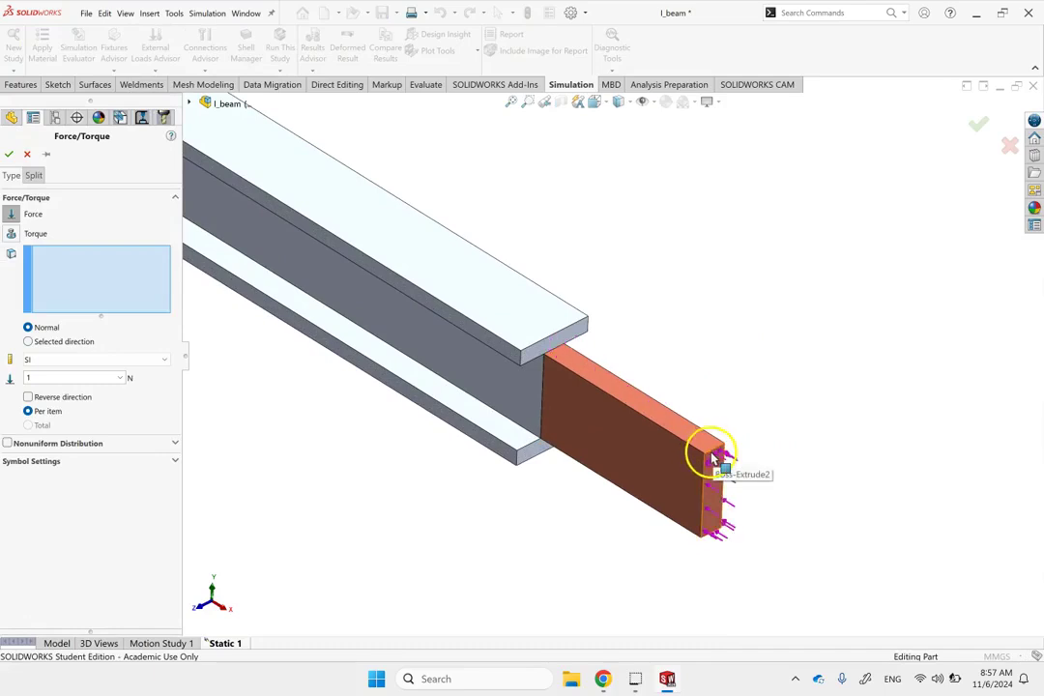
{"action": "left_click", "coordinate": [712, 454]}
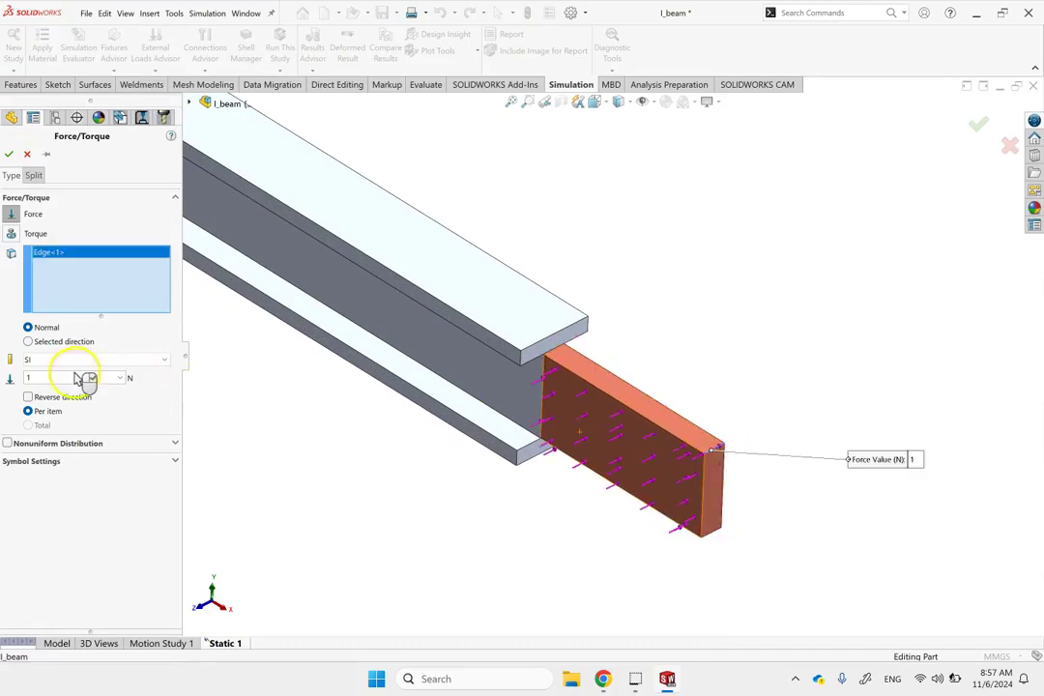
{"action": "left_click", "coordinate": [69, 341]}
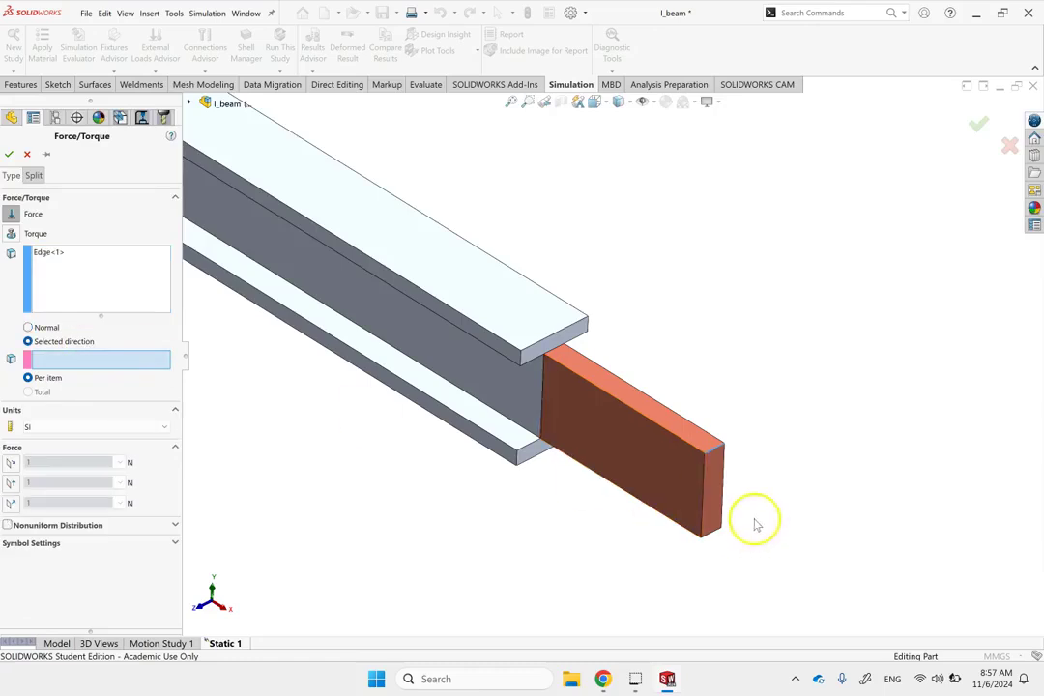
{"action": "left_click", "coordinate": [703, 490]}
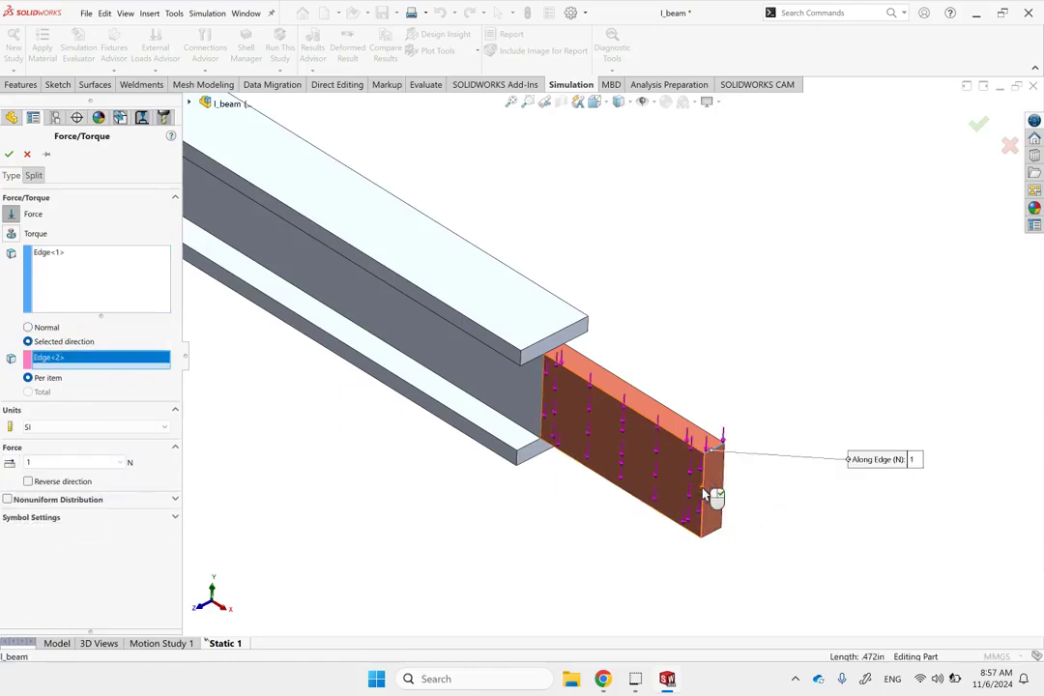
Set the force to 500 N acting downward and apply it
{"action": "left_click", "coordinate": [75, 466]}
{"action": "type", "text": "500"}
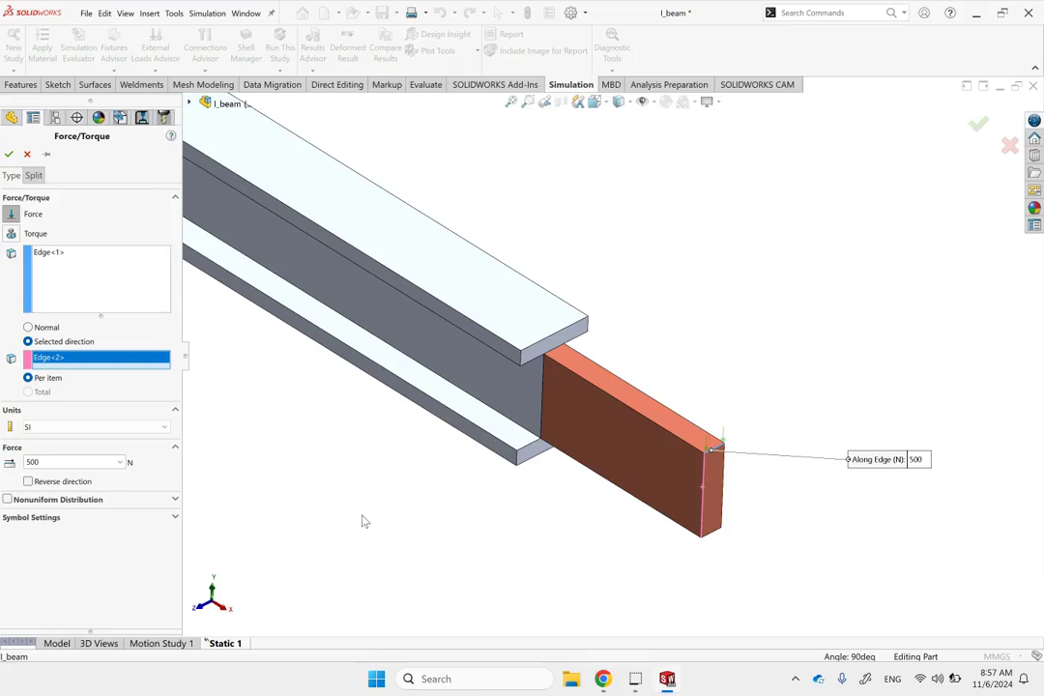
{"action": "scroll", "coordinate": [441, 411], "scroll_direction": "up", "scroll_amount": 2}
{"action": "scroll", "coordinate": [440, 411], "scroll_direction": "up", "scroll_amount": 3}
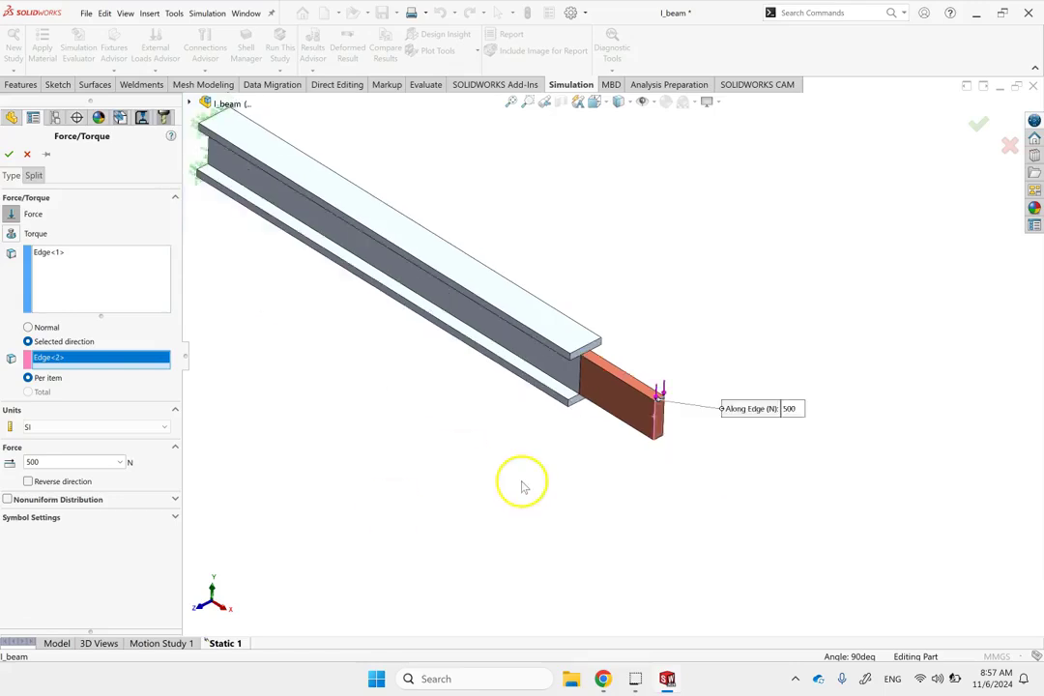
{"action": "scroll", "coordinate": [425, 271], "scroll_direction": "up", "scroll_amount": 2}
{"action": "scroll", "coordinate": [435, 204], "scroll_direction": "down", "scroll_amount": 2}
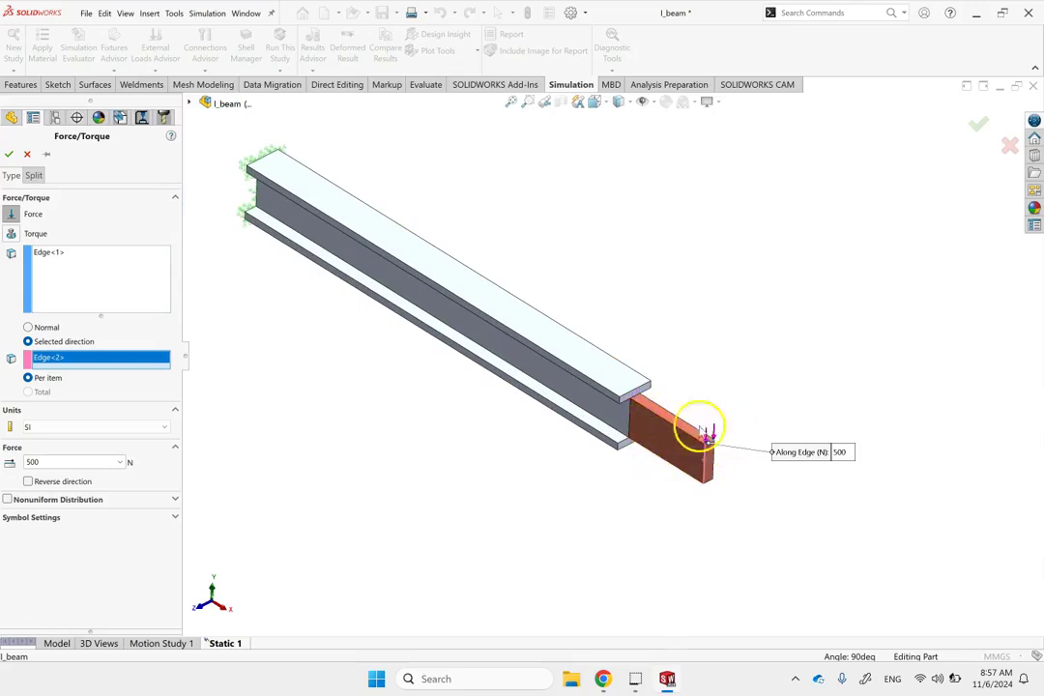
{"action": "left_click", "coordinate": [9, 154]}
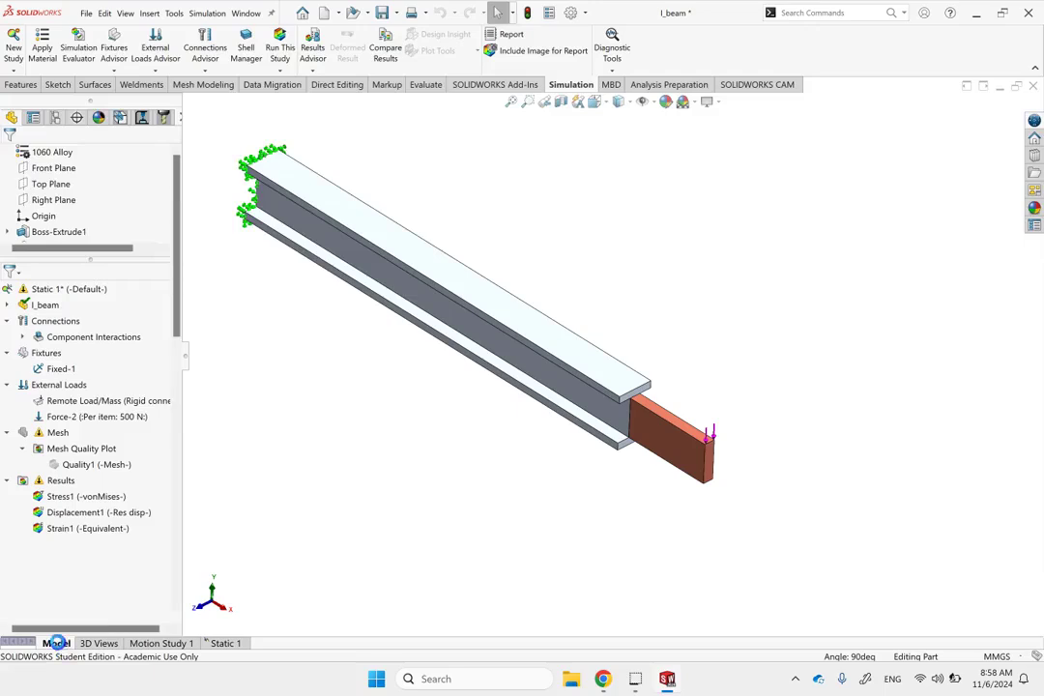
Return to the model and suppress the Boss-Extrude2 bar feature
{"action": "left_click", "coordinate": [50, 643]}
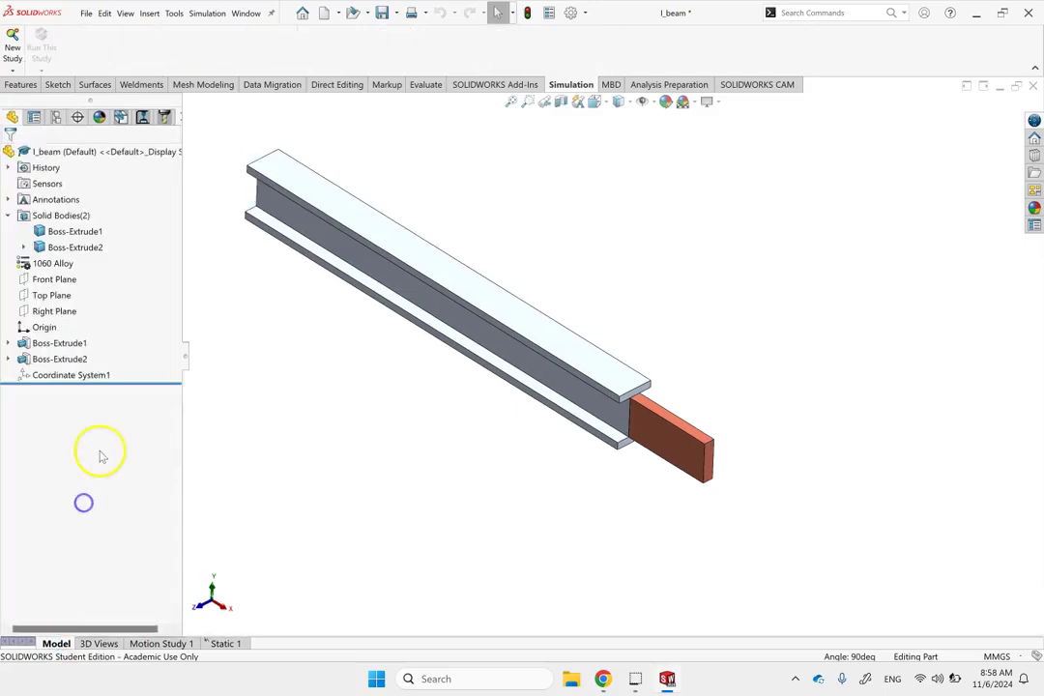
{"action": "right_click", "coordinate": [64, 359]}
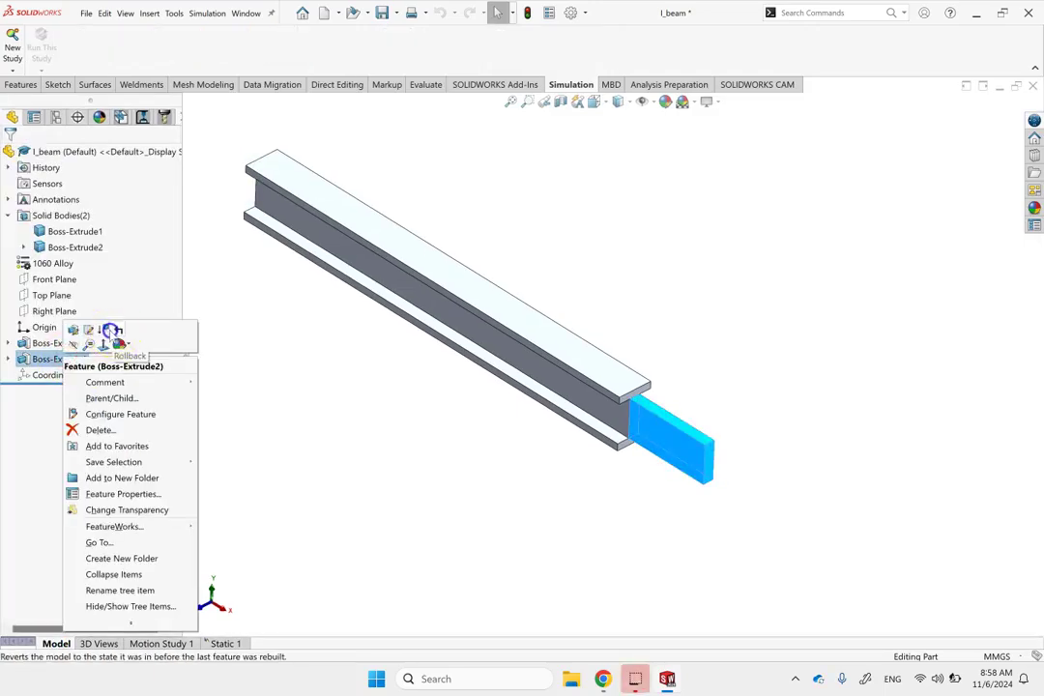
{"action": "left_click", "coordinate": [109, 330]}
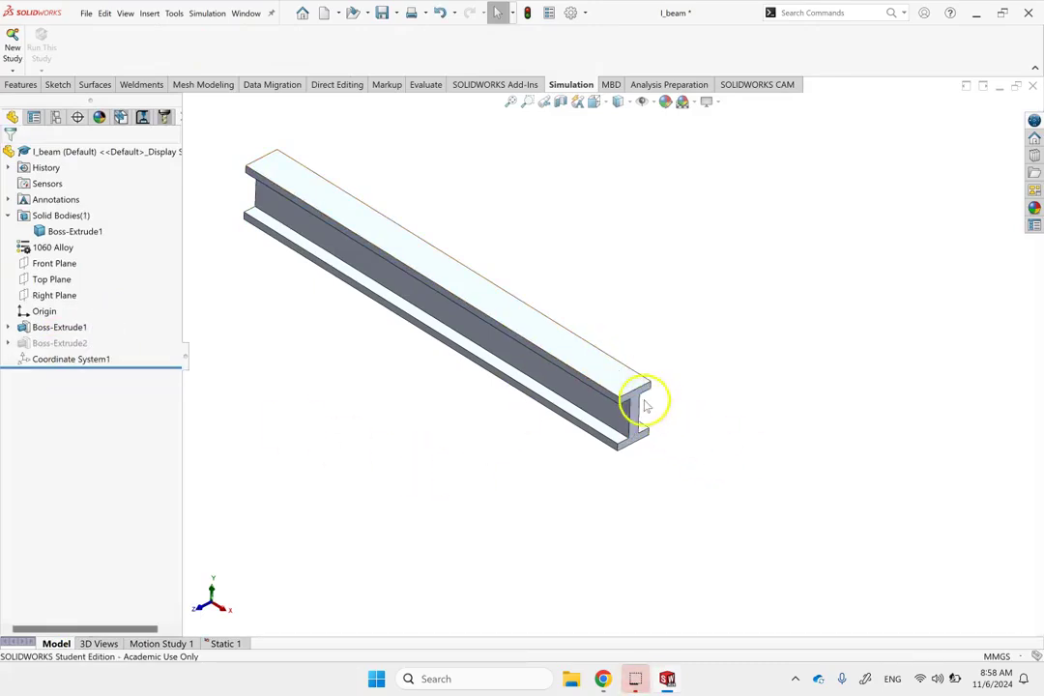
{"action": "left_click", "coordinate": [237, 426]}
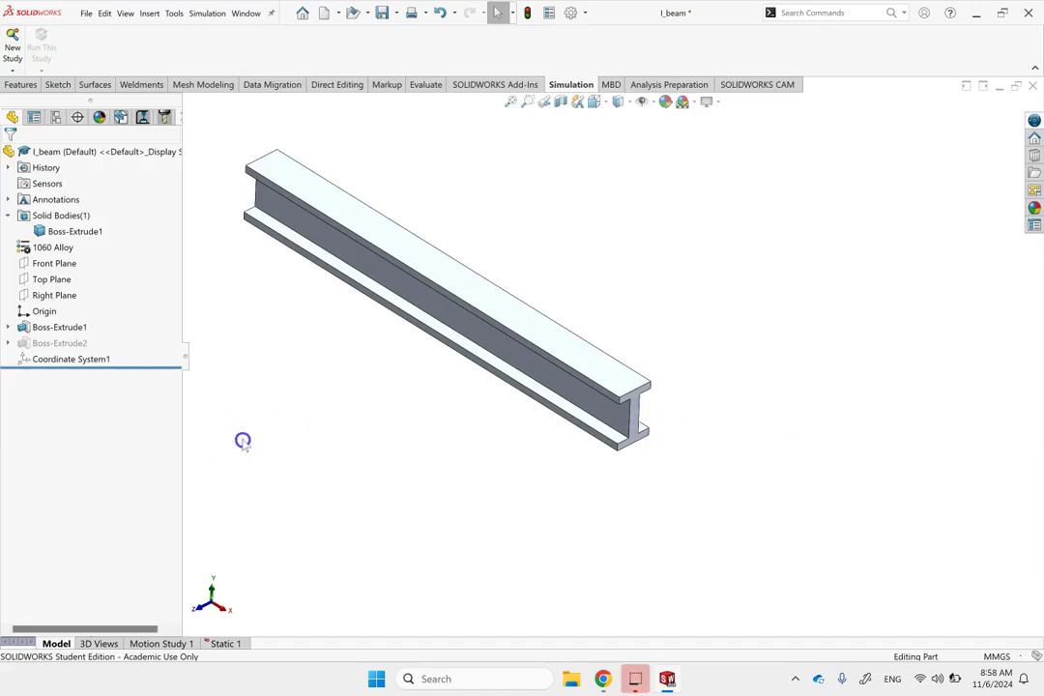
{"action": "left_click", "coordinate": [222, 643]}
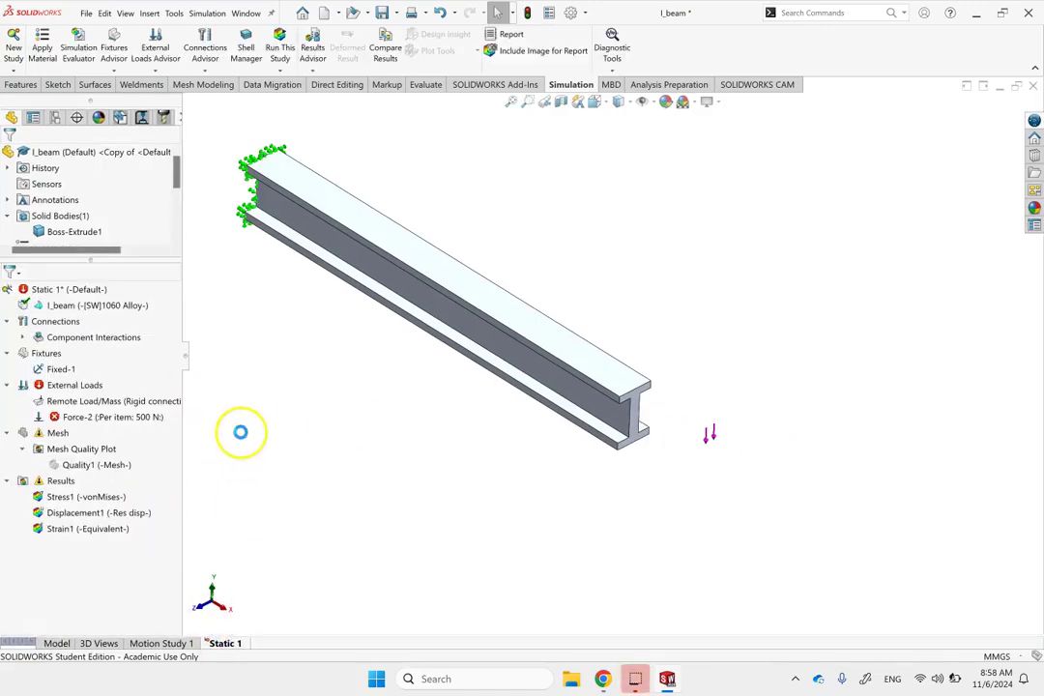
{"action": "left_click", "coordinate": [113, 70]}
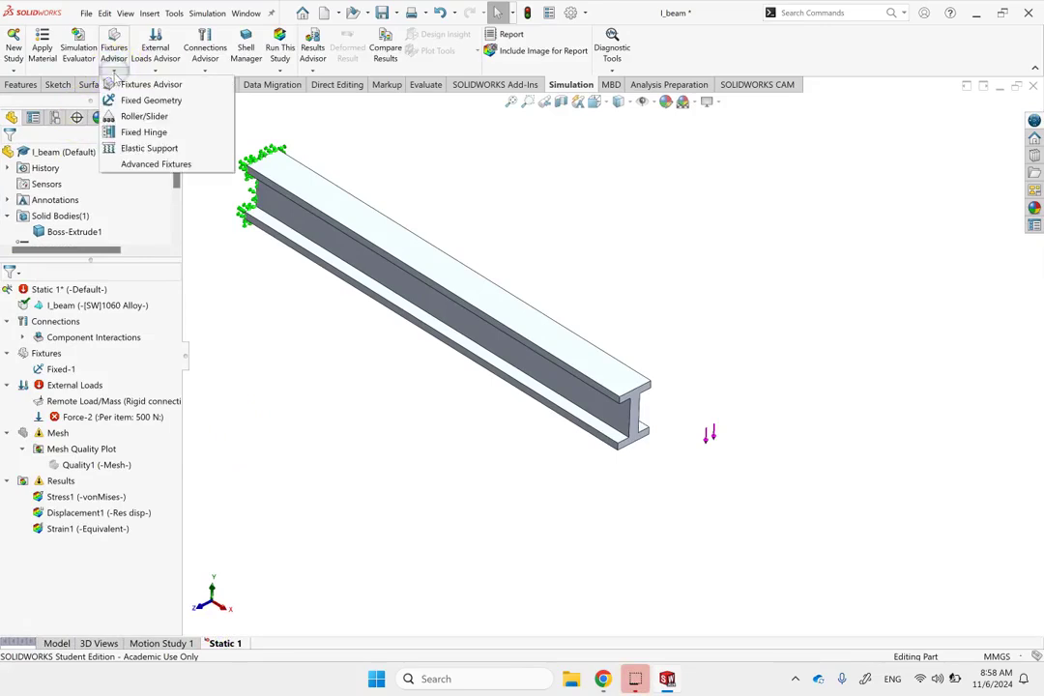
{"action": "left_click", "coordinate": [155, 70]}
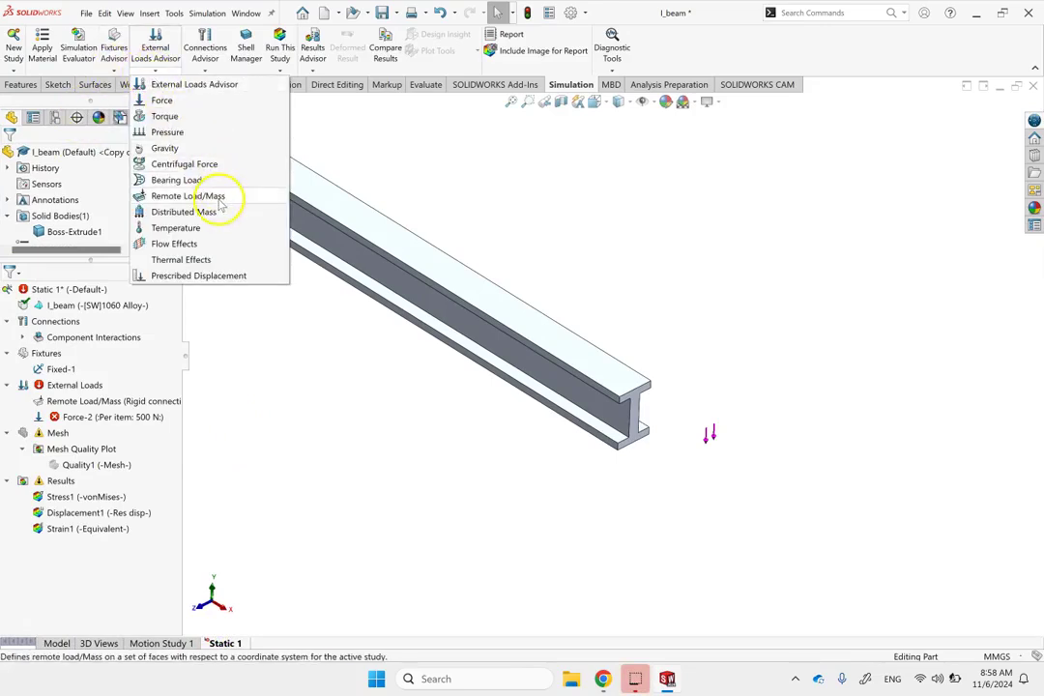
{"action": "left_click", "coordinate": [218, 197]}
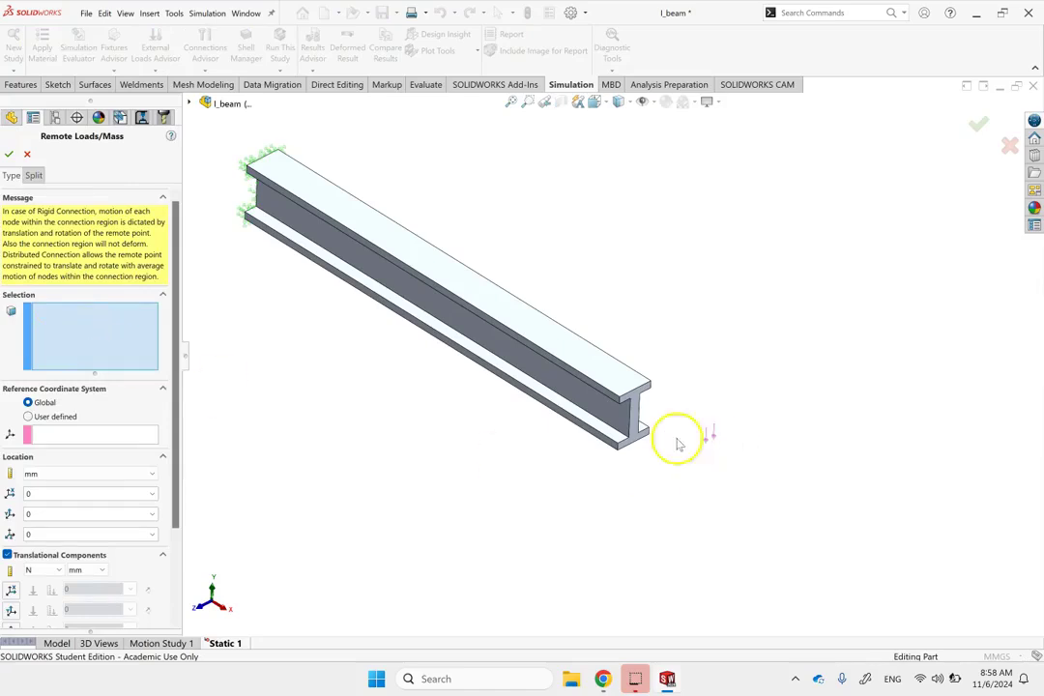
{"action": "left_click", "coordinate": [635, 413]}
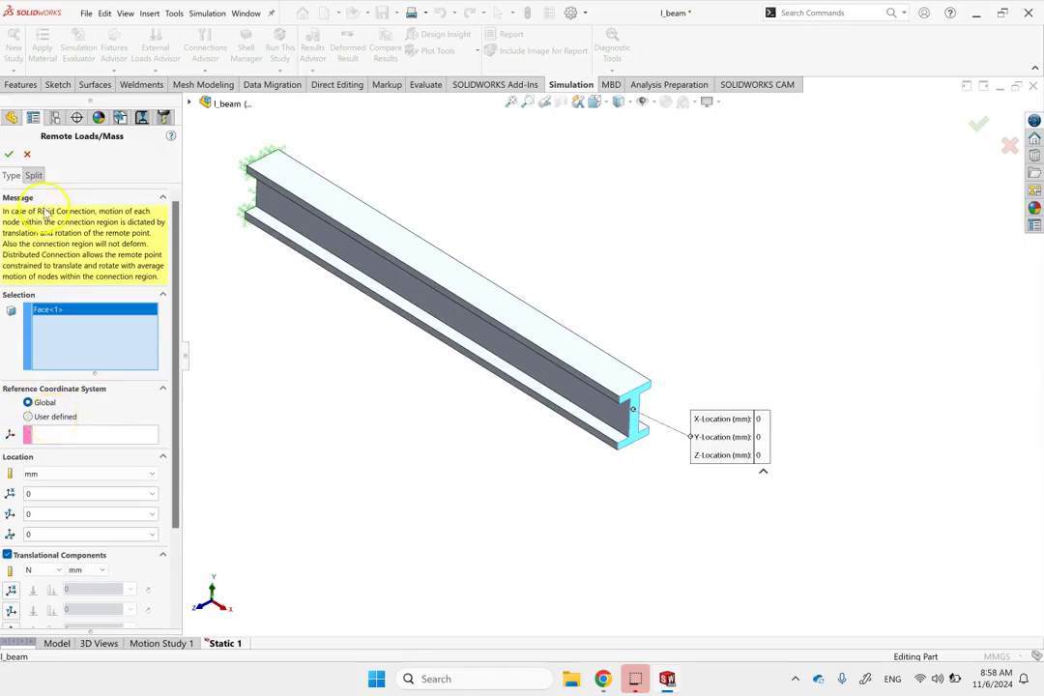
{"action": "left_click", "coordinate": [9, 153]}
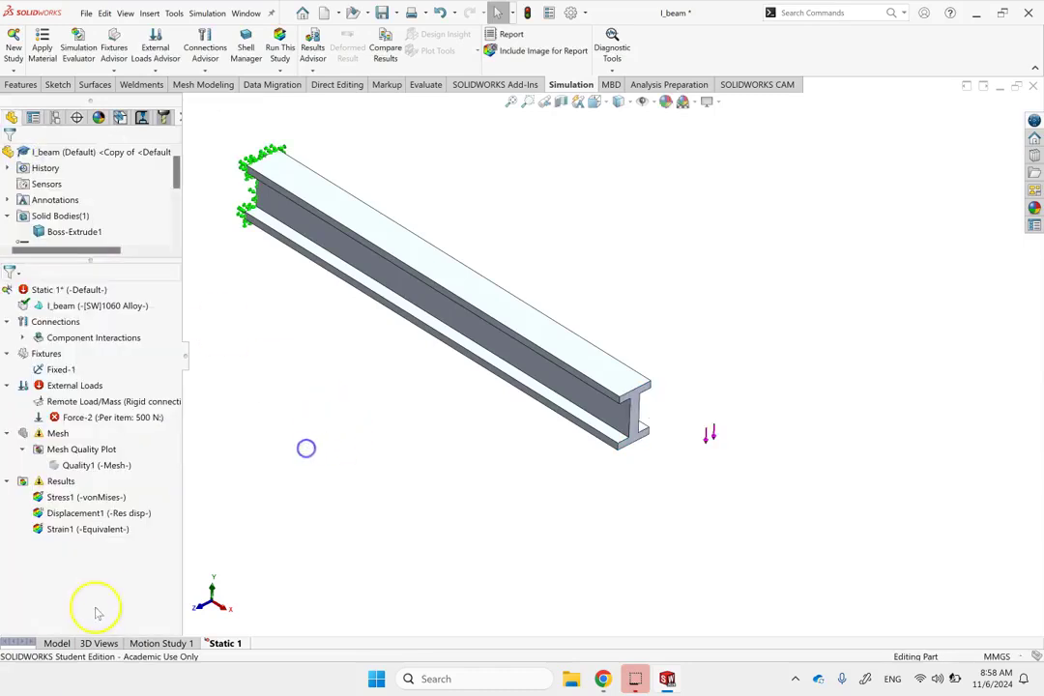
Return to the model and show Coordinate System1 at the lower corner of the beam's free end
{"action": "left_click", "coordinate": [54, 643]}
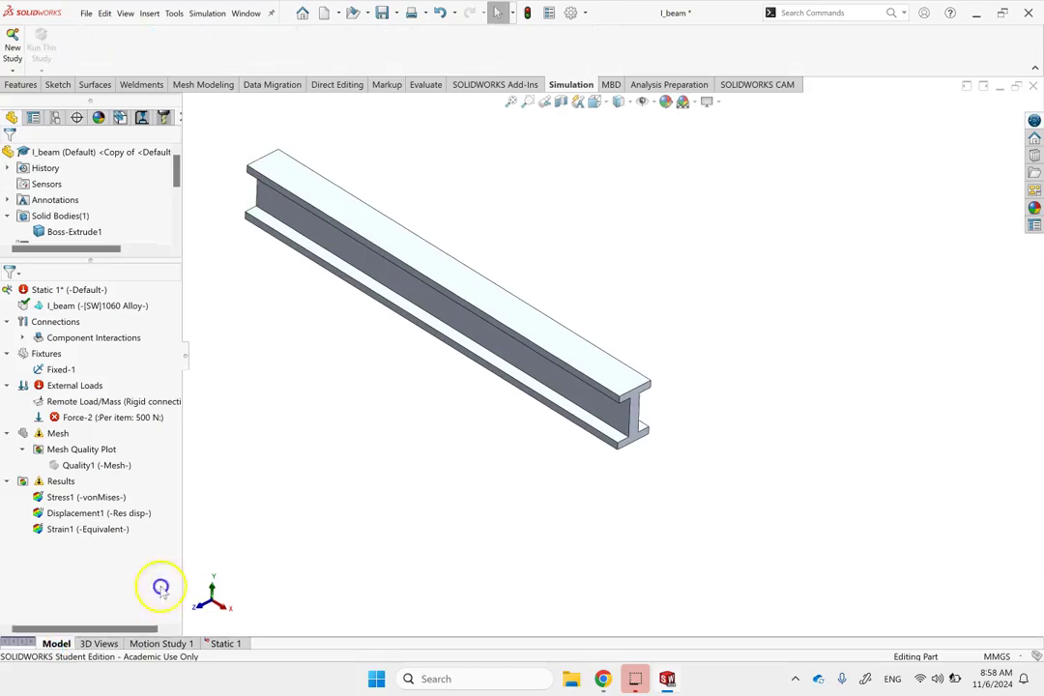
{"action": "right_click", "coordinate": [63, 358]}
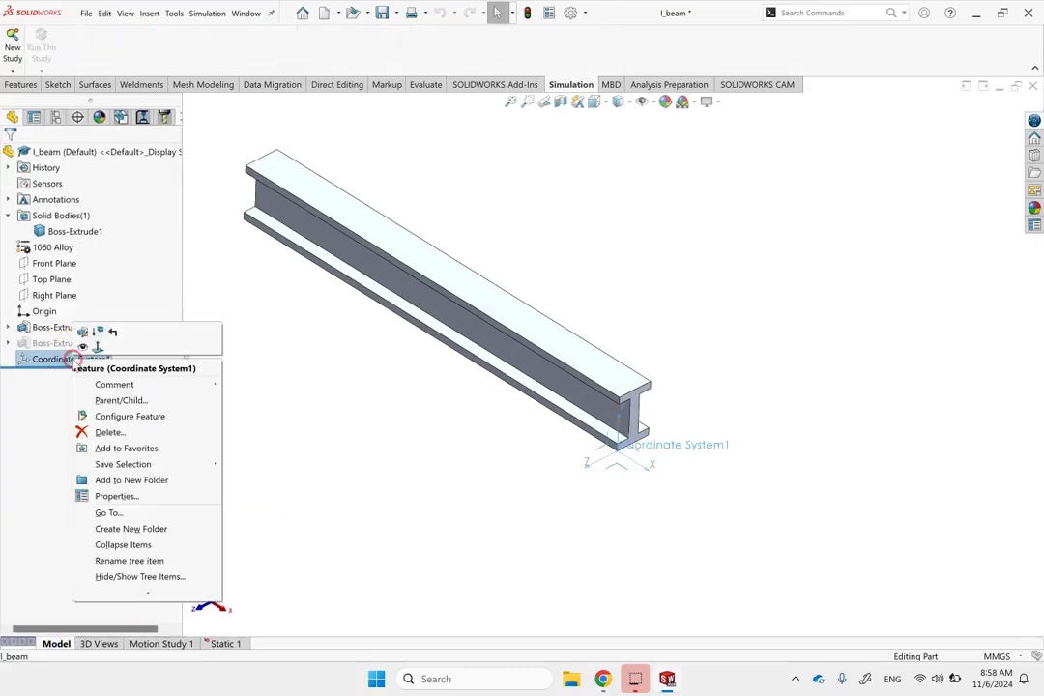
{"action": "left_click", "coordinate": [478, 482]}
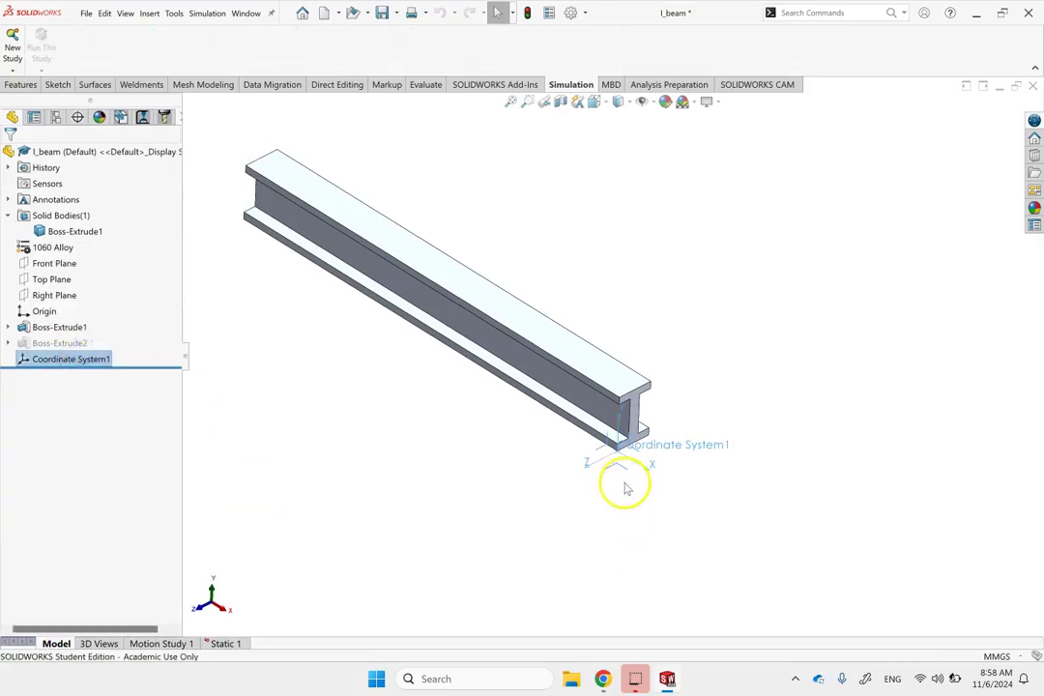
{"action": "scroll", "coordinate": [623, 488], "scroll_direction": "down", "scroll_amount": 3}
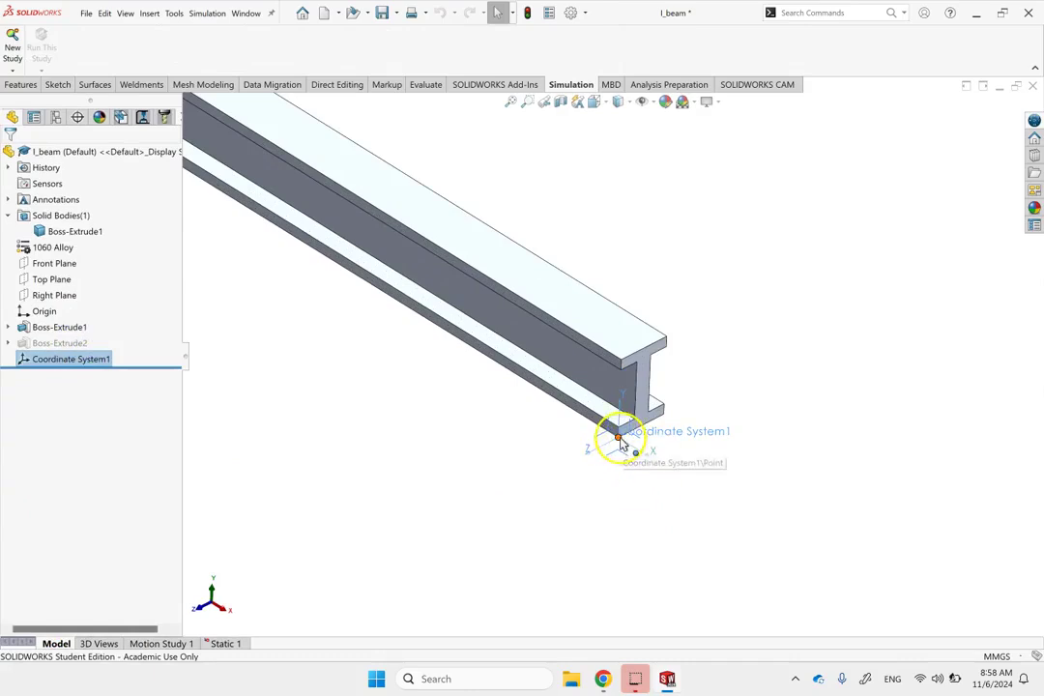
{"action": "left_click", "coordinate": [368, 410]}
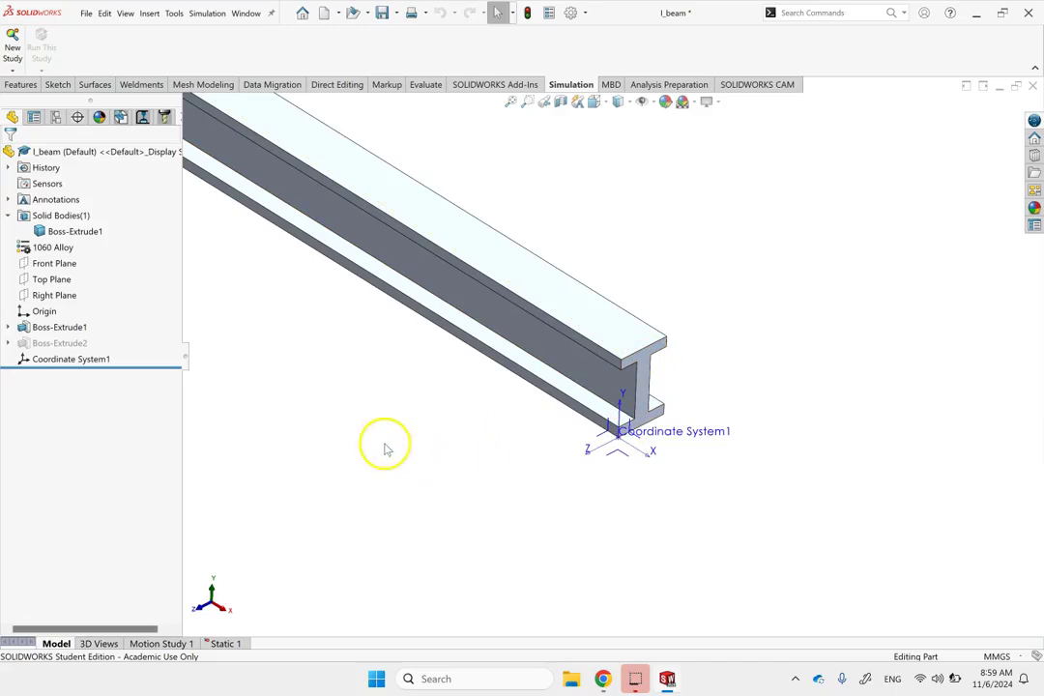
Return to the Static 1 study and delete the Force-2 load that belonged to the suppressed bar
{"action": "left_click", "coordinate": [225, 643]}
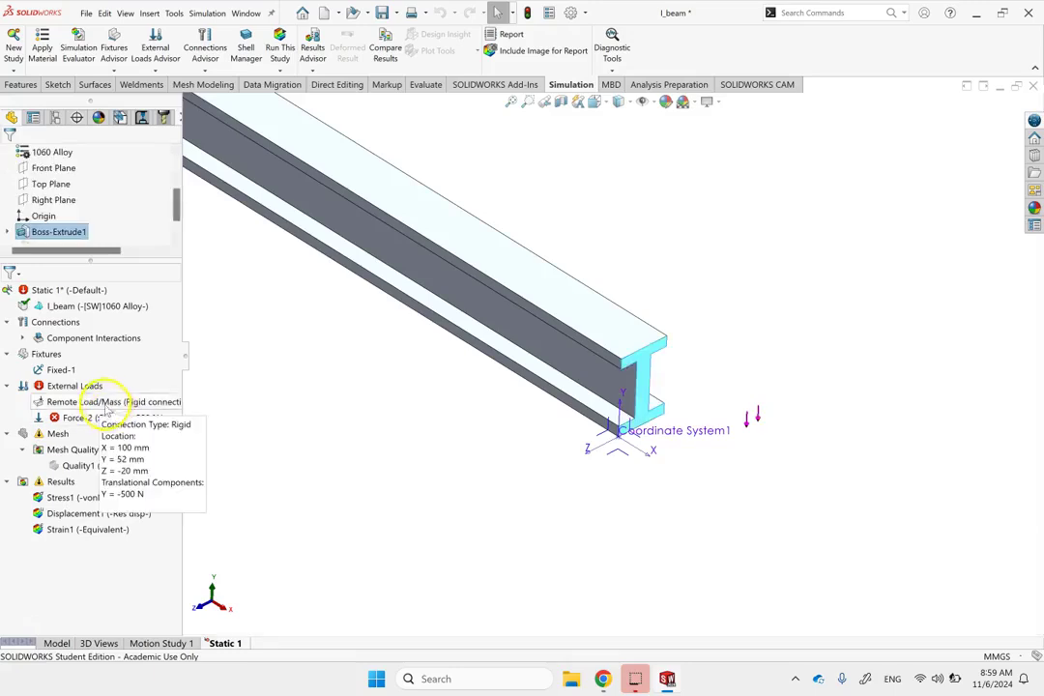
{"action": "left_click", "coordinate": [104, 417]}
{"action": "right_click", "coordinate": [104, 417]}
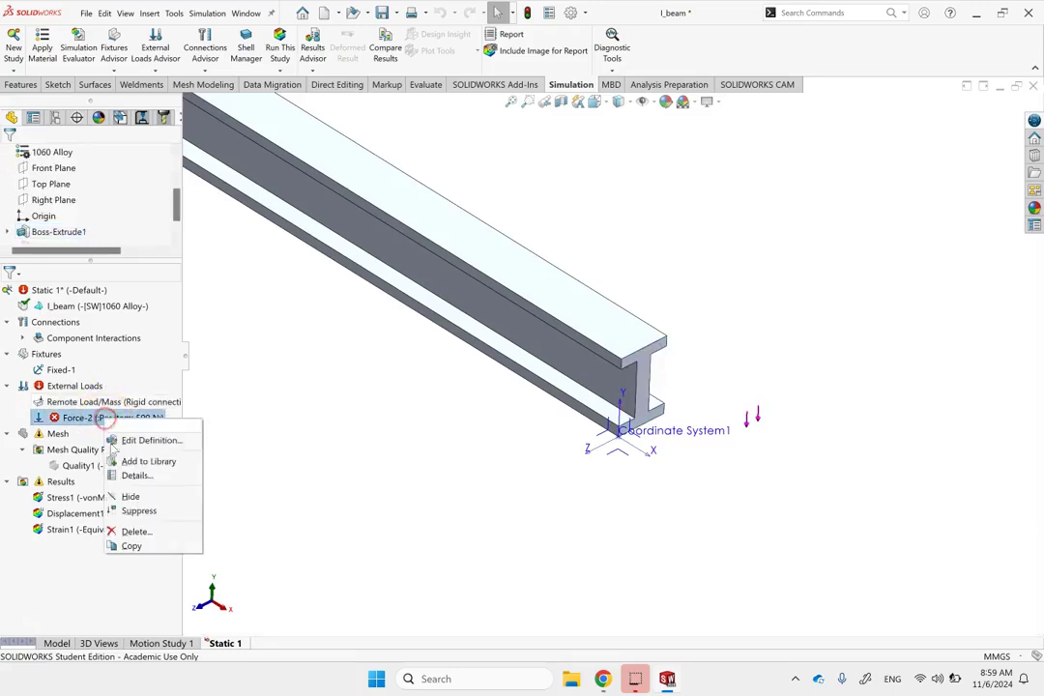
{"action": "left_click", "coordinate": [141, 530]}
{"action": "left_click", "coordinate": [574, 318]}
Review the existing rigid remote load's face, reference coordinate system, location and force, turn off its rotational components and accept it
{"action": "right_click", "coordinate": [104, 404]}
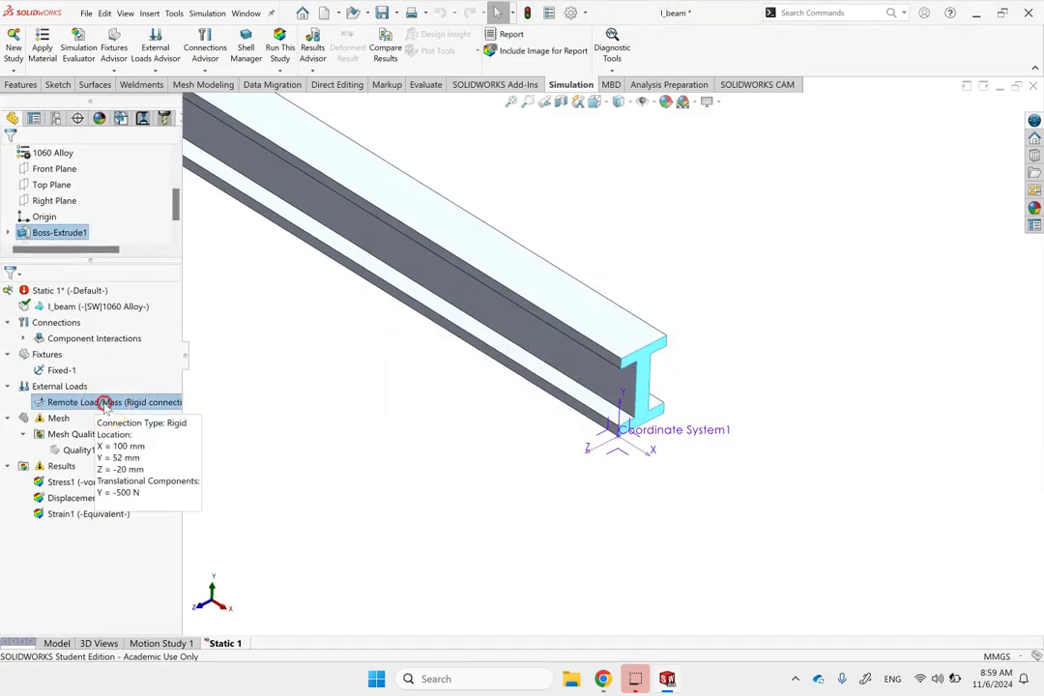
{"action": "left_click", "coordinate": [134, 411]}
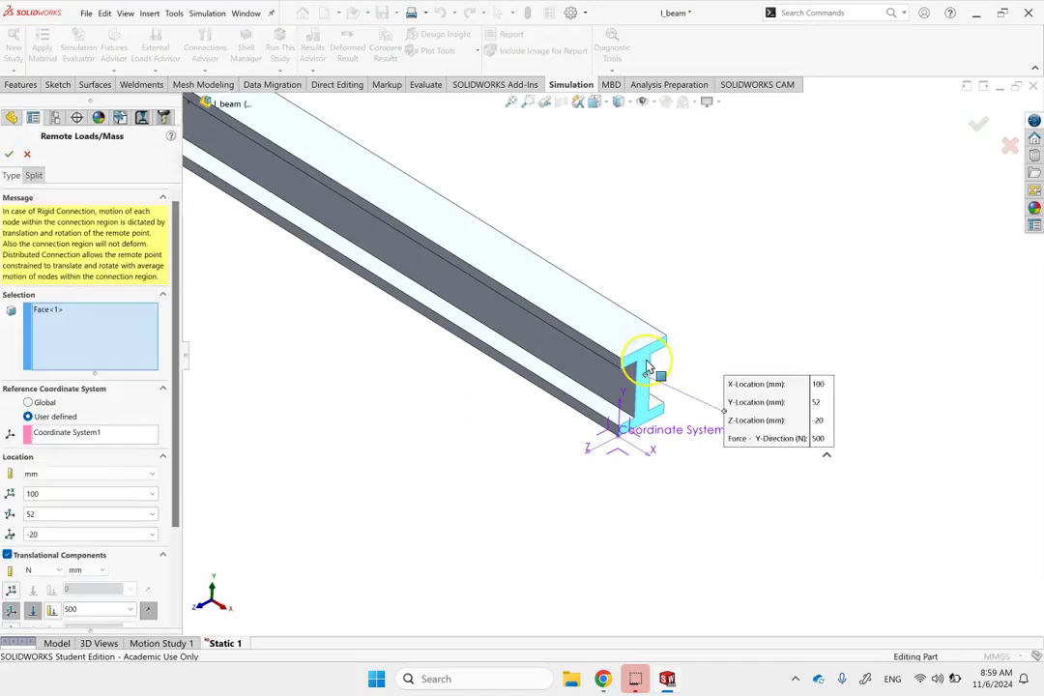
{"action": "left_click", "coordinate": [29, 417]}
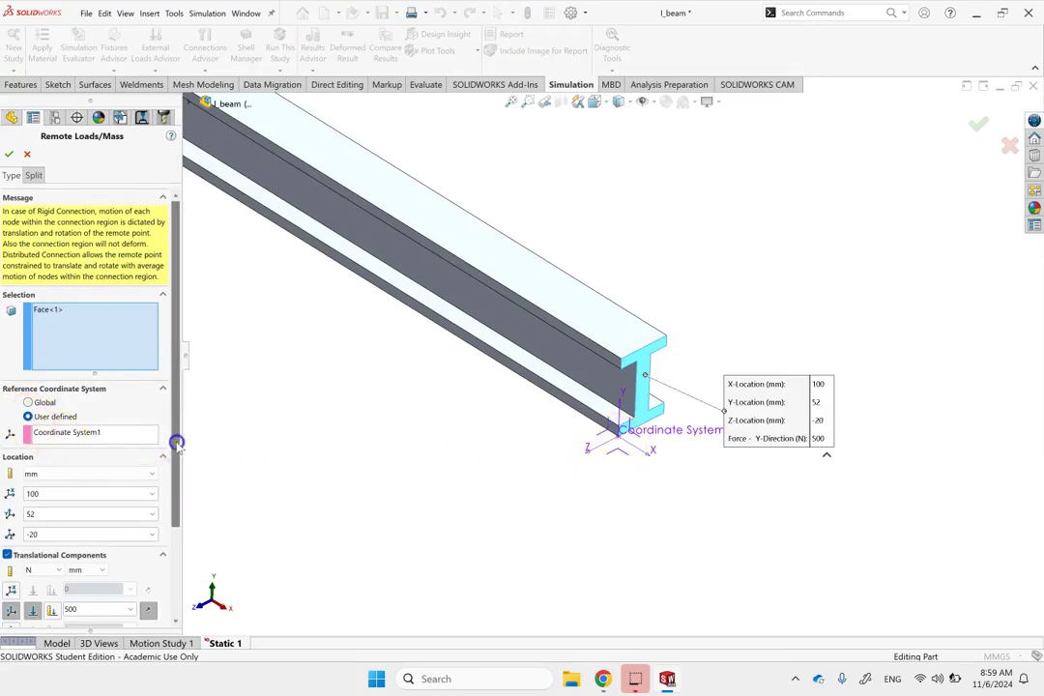
{"action": "scroll", "coordinate": [160, 376], "scroll_direction": "down", "scroll_amount": 3}
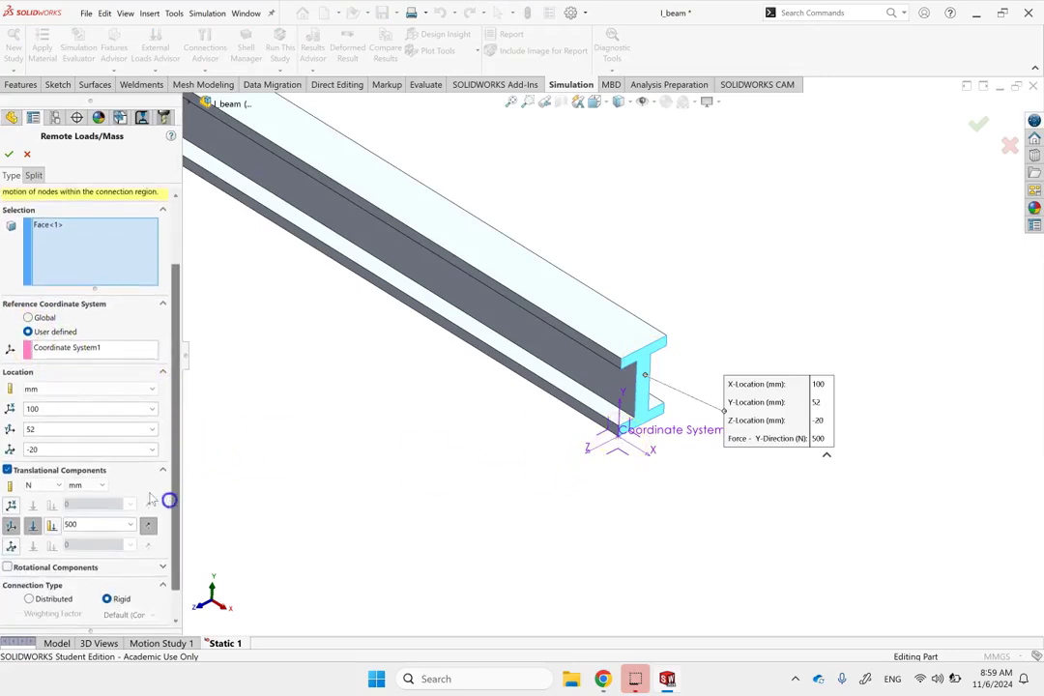
{"action": "left_click", "coordinate": [41, 428]}
{"action": "left_click", "coordinate": [39, 452]}
{"action": "left_click", "coordinate": [831, 535]}
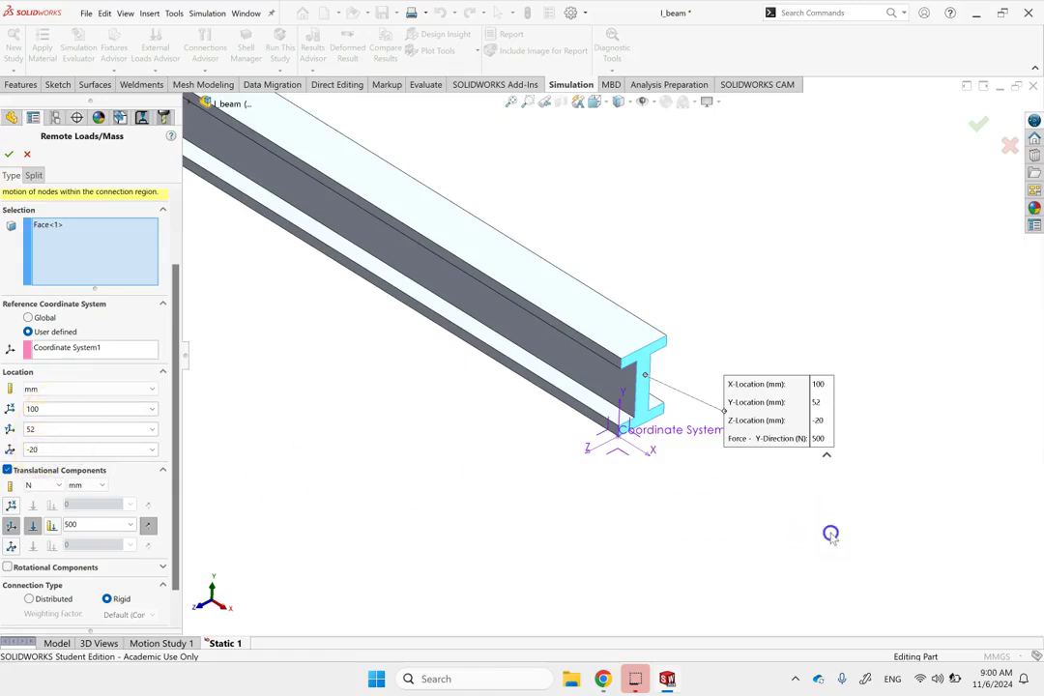
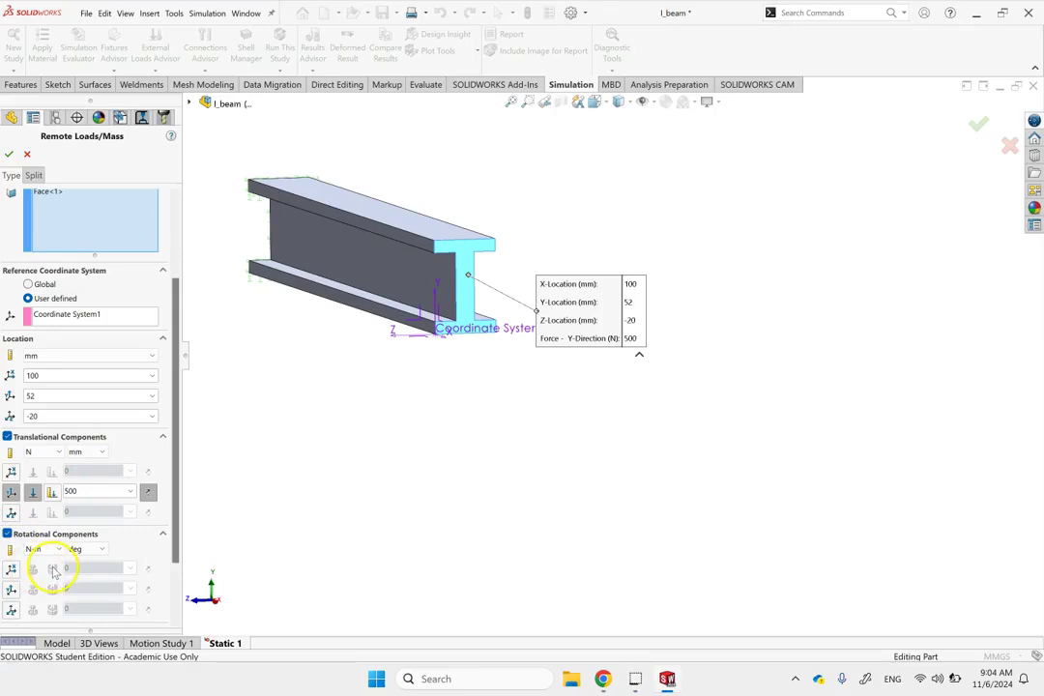
{"action": "left_click", "coordinate": [7, 533]}
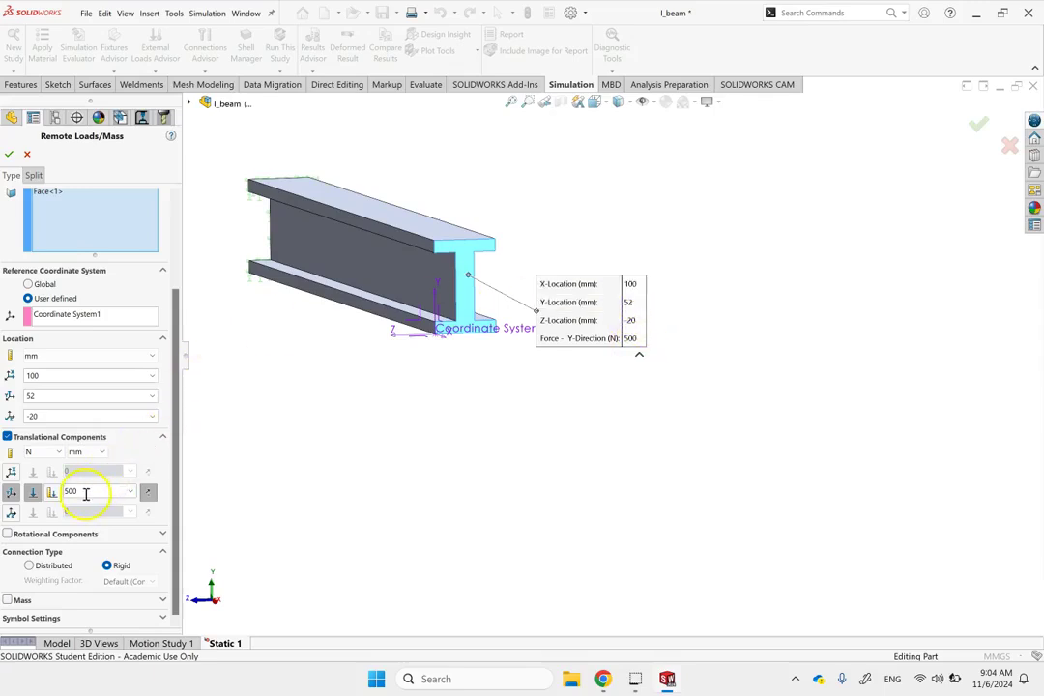
{"action": "left_click", "coordinate": [149, 493]}
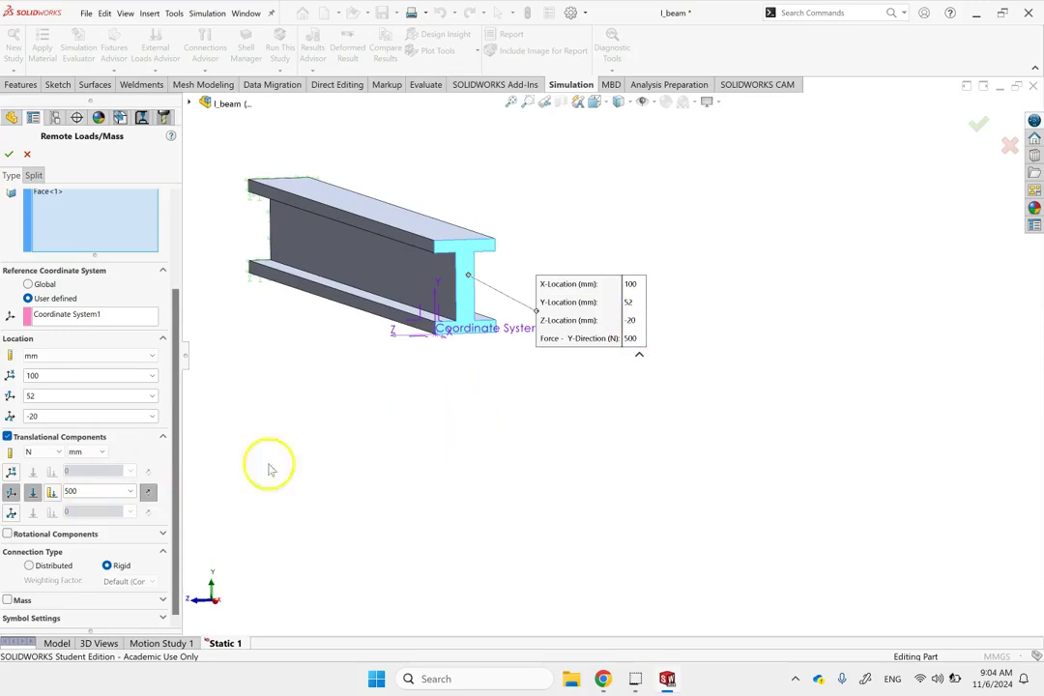
{"action": "left_click", "coordinate": [7, 155]}
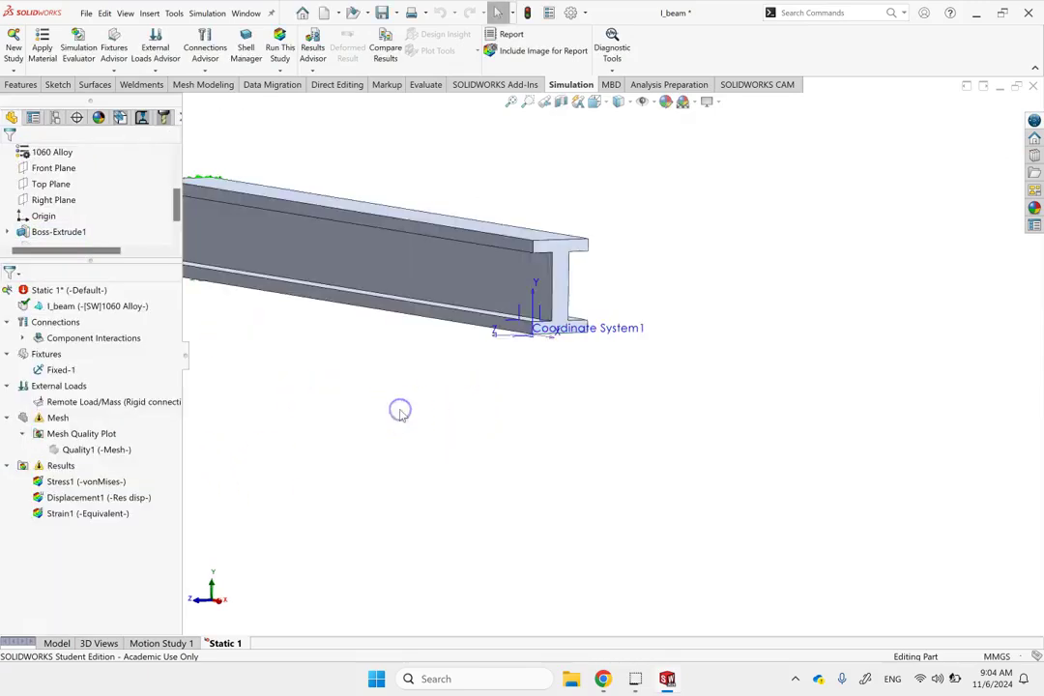
{"action": "scroll", "coordinate": [627, 356], "scroll_direction": "up", "scroll_amount": 3}
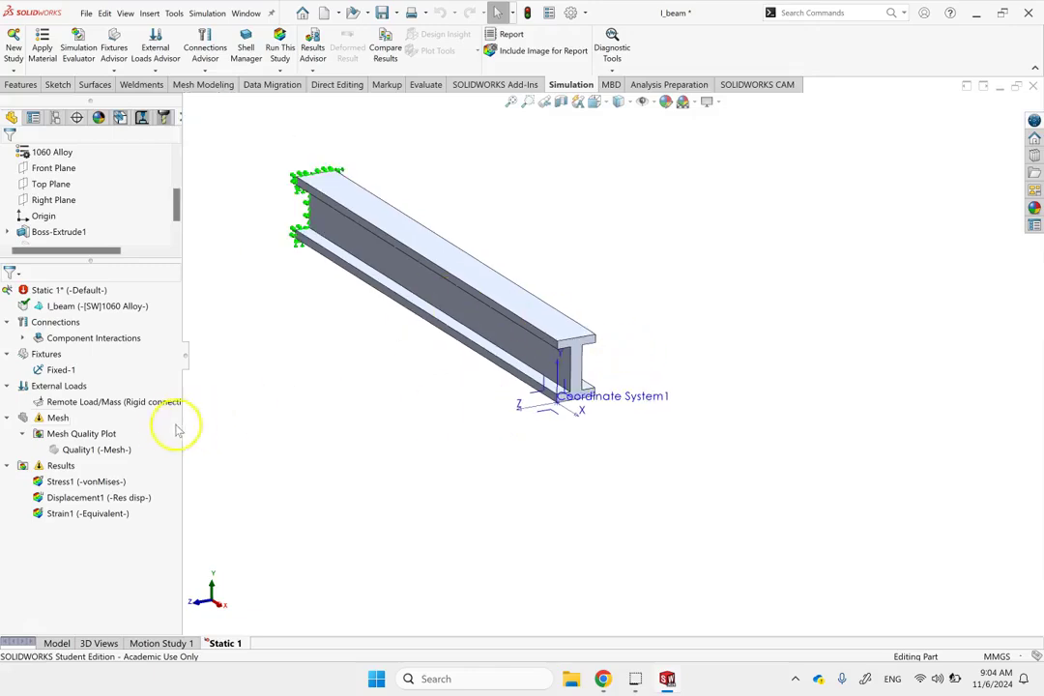
{"action": "right_click", "coordinate": [102, 400]}
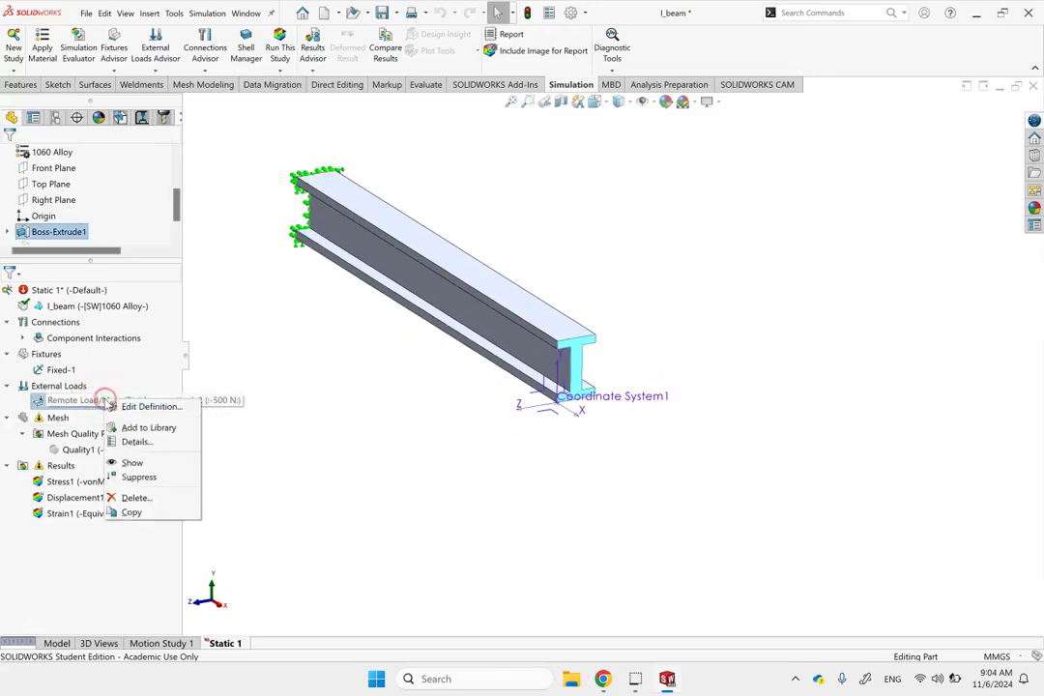
{"action": "left_click", "coordinate": [151, 407]}
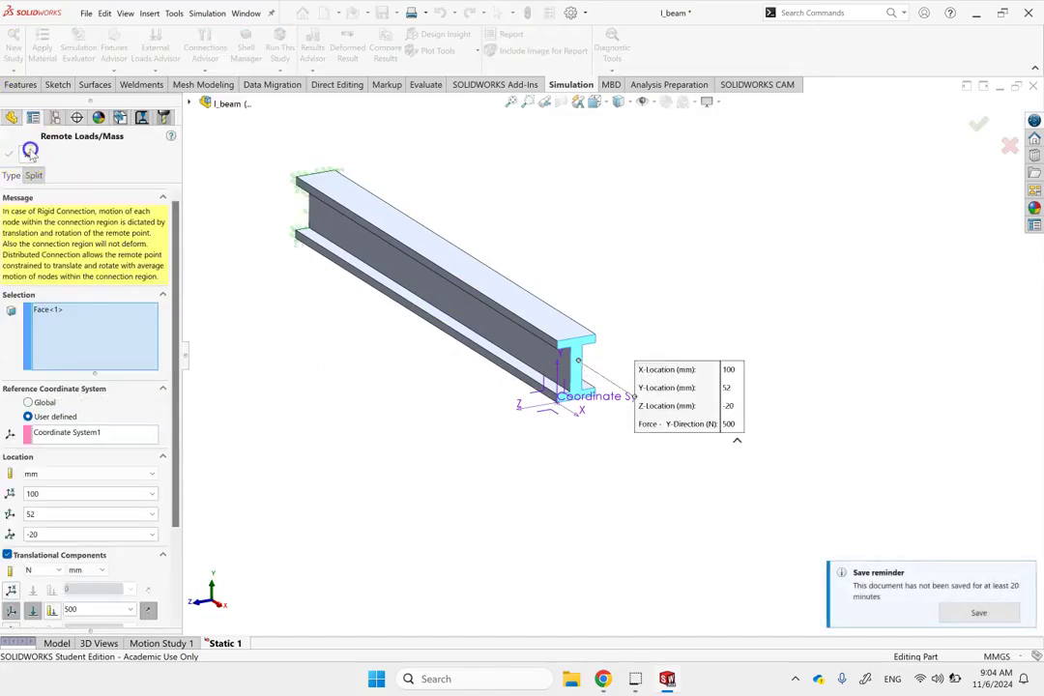
{"action": "left_click", "coordinate": [8, 155]}
Delete the rigid remote load from the study's external loads and confirm the deletion
{"action": "right_click", "coordinate": [83, 404]}
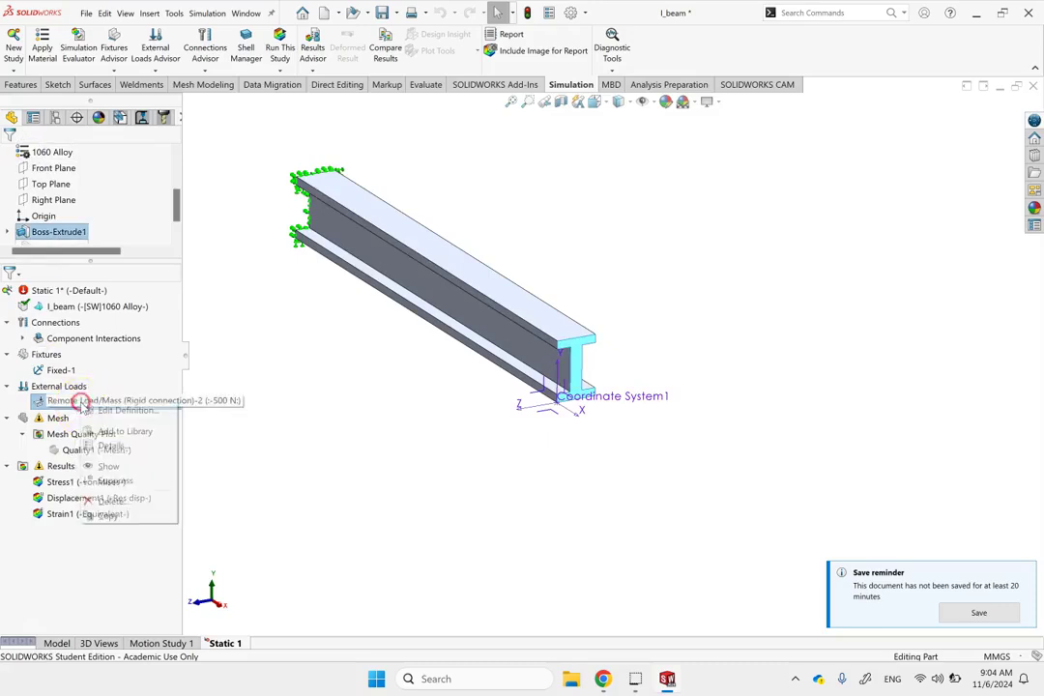
{"action": "left_click", "coordinate": [110, 500]}
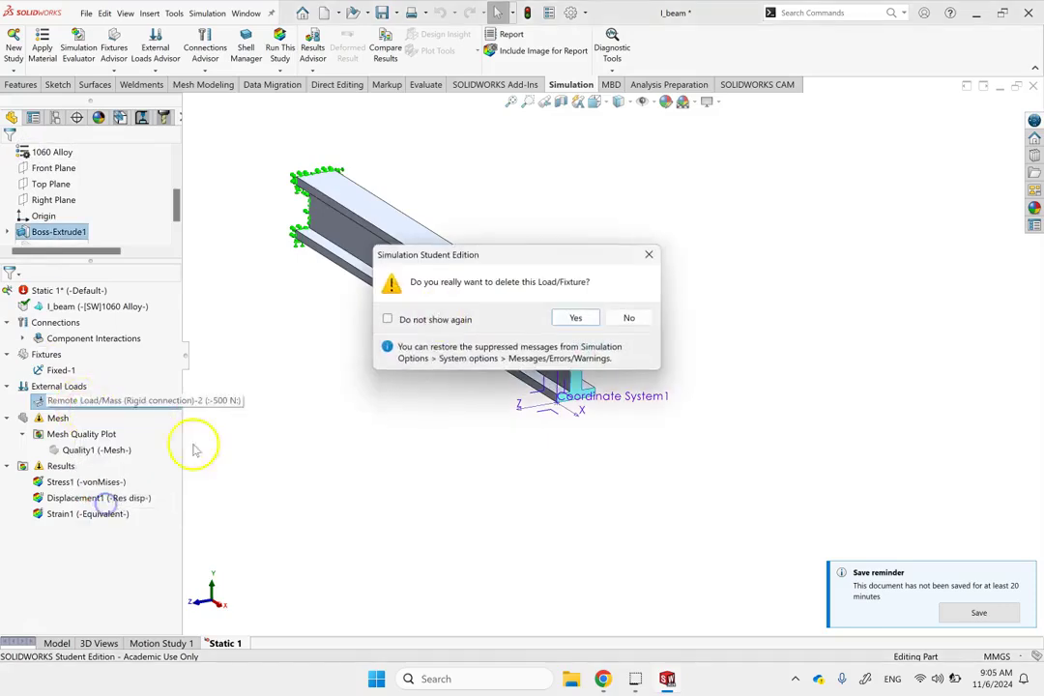
{"action": "left_click", "coordinate": [574, 318]}
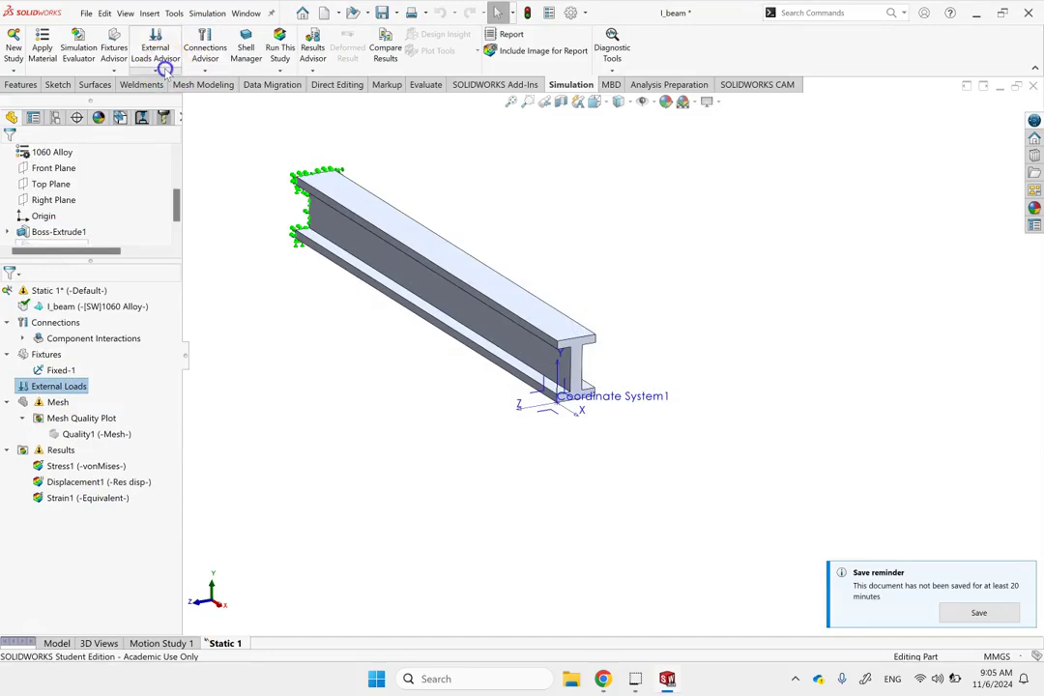
Start a new Remote Load/Mass on the beam's free end face, using Coordinate System1 as the user-defined reference
{"action": "left_click", "coordinate": [160, 64]}
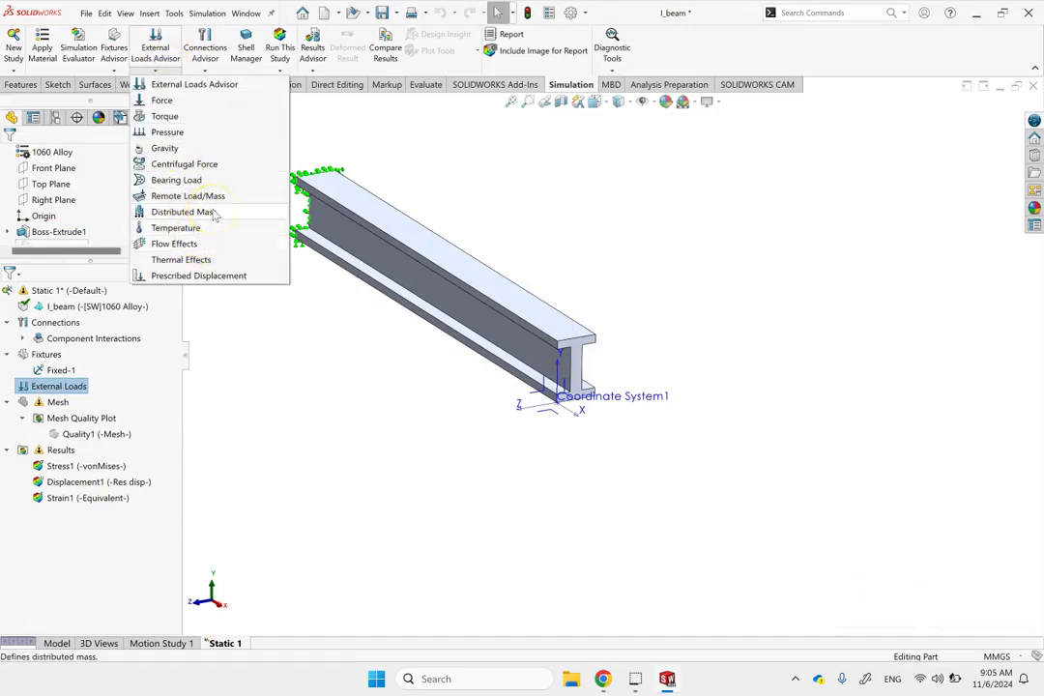
{"action": "left_click", "coordinate": [207, 197]}
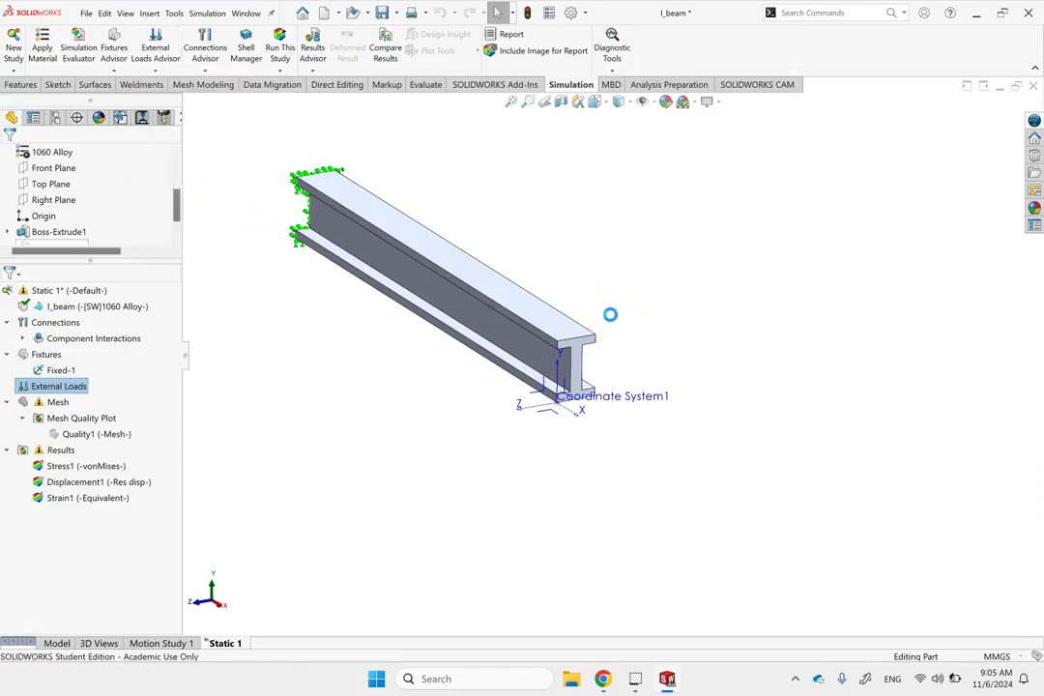
{"action": "left_click", "coordinate": [571, 354]}
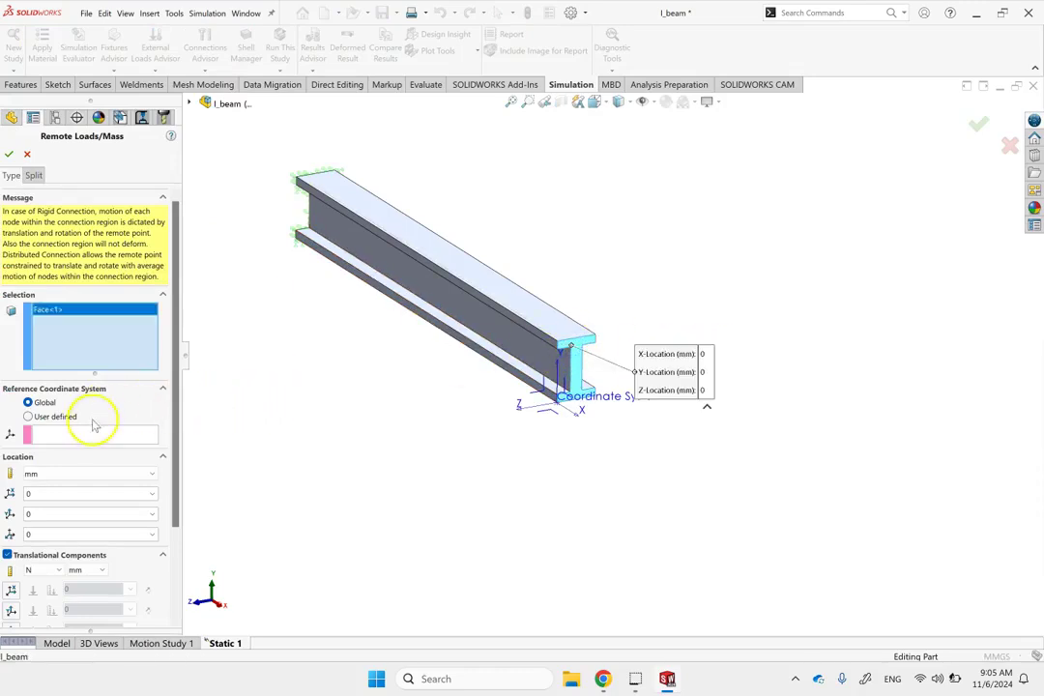
{"action": "left_click", "coordinate": [64, 435]}
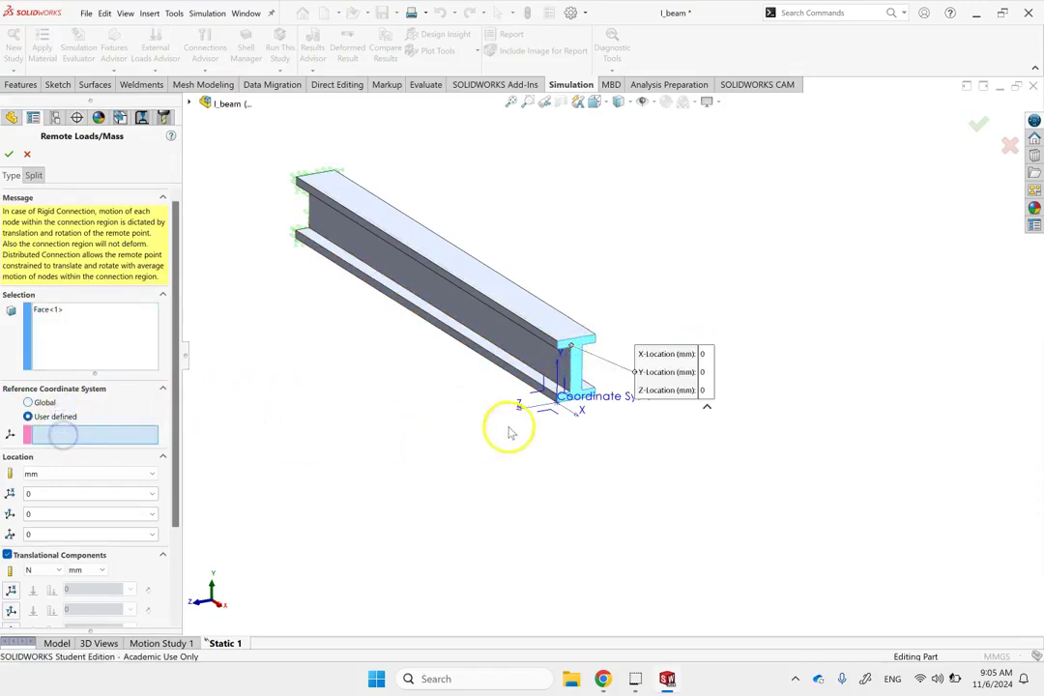
{"action": "left_click", "coordinate": [570, 410]}
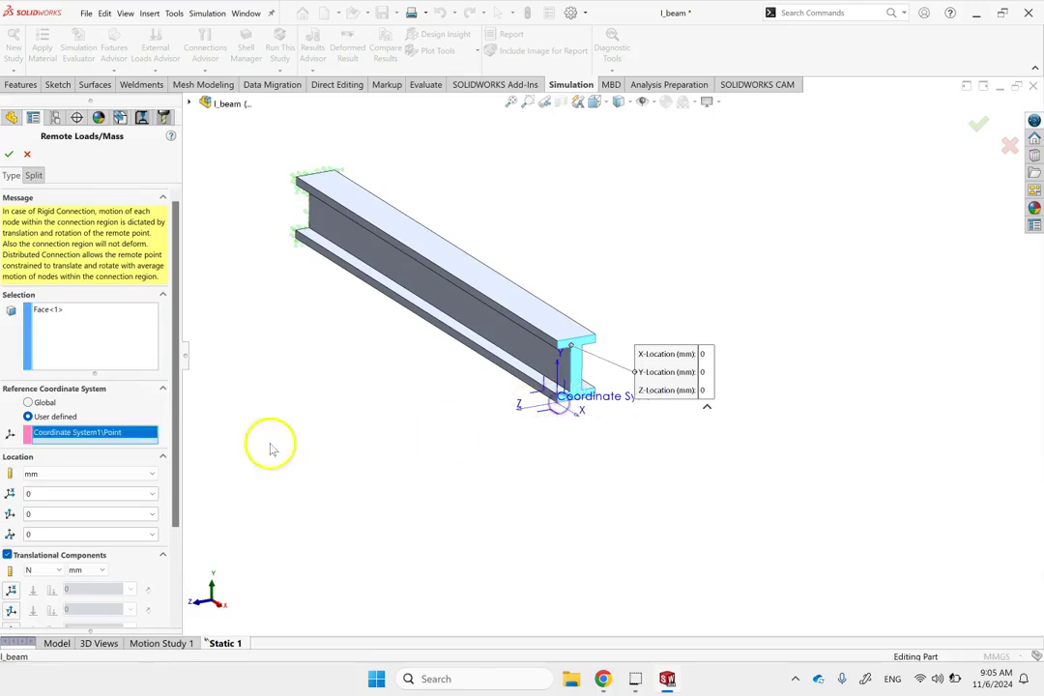
Locate the remote load at X 100, Y 52, Z -20 mm and give it a 500 N force in the reversed Y direction
{"action": "left_click", "coordinate": [86, 494]}
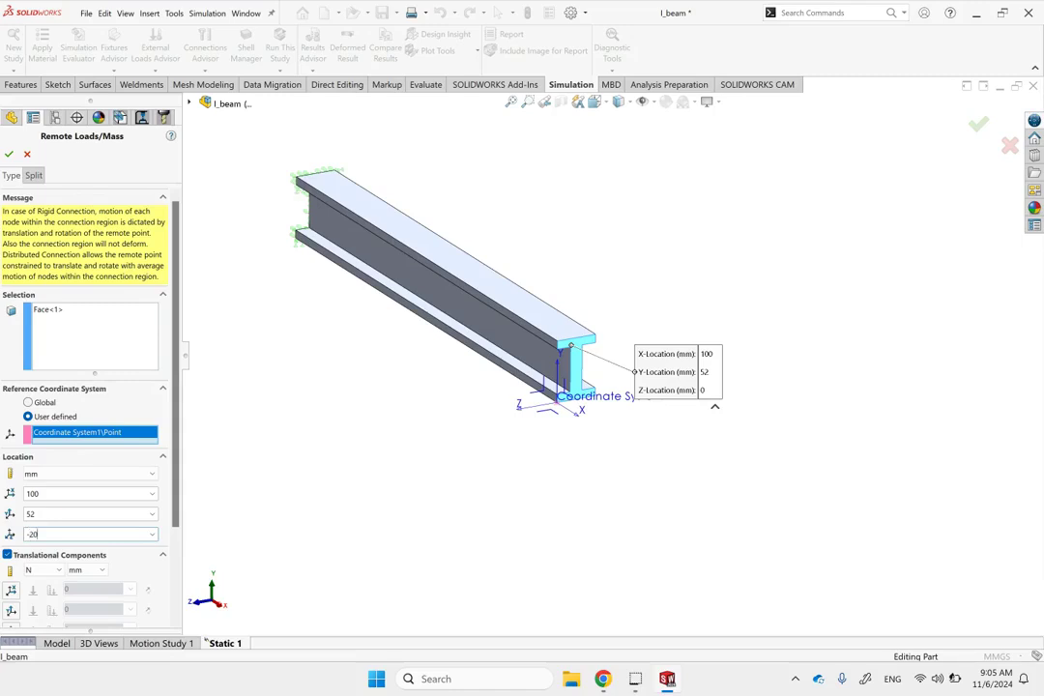
{"action": "scroll", "coordinate": [176, 493], "scroll_direction": "down", "scroll_amount": 2}
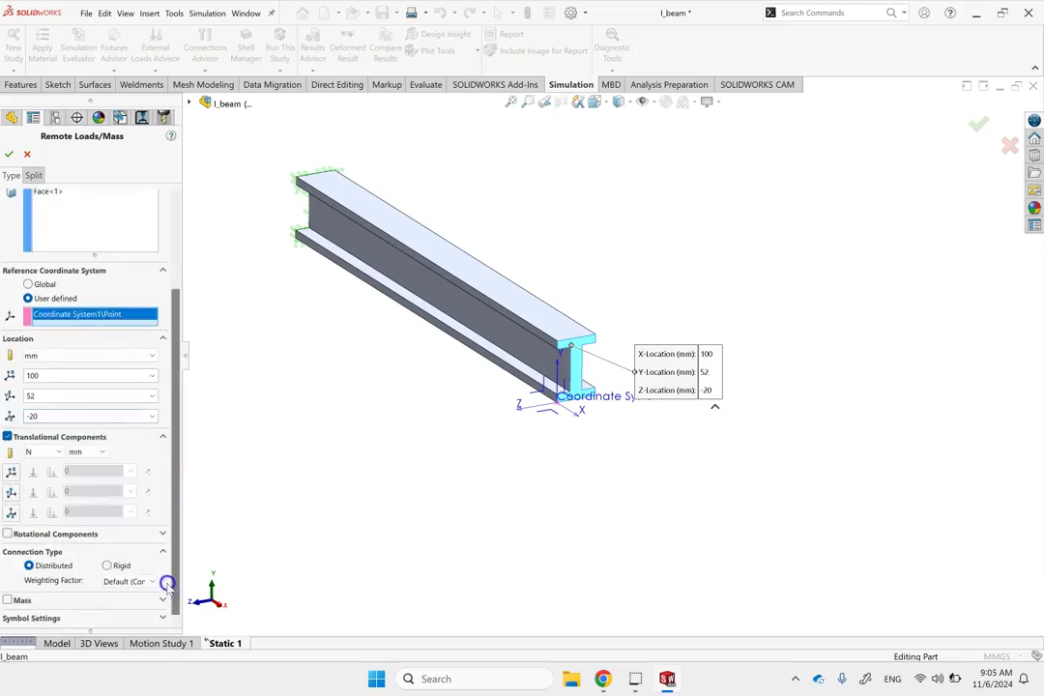
{"action": "left_click", "coordinate": [11, 493]}
{"action": "left_click", "coordinate": [34, 492]}
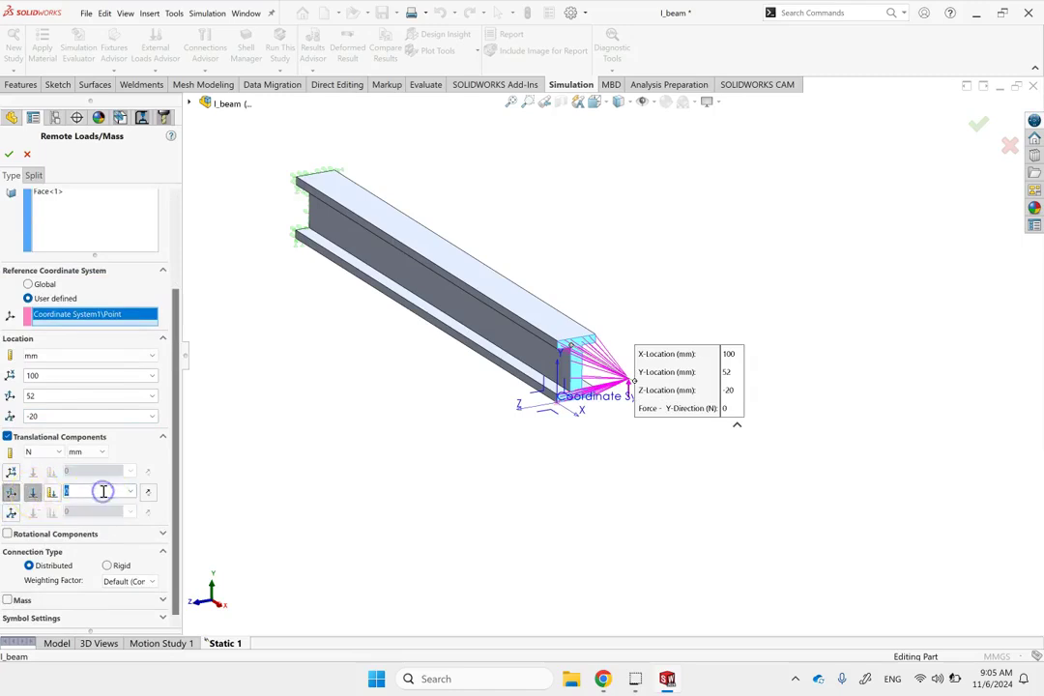
{"action": "left_click", "coordinate": [148, 491]}
{"action": "scroll", "coordinate": [1016, 46], "scroll_direction": "down", "scroll_amount": 1}
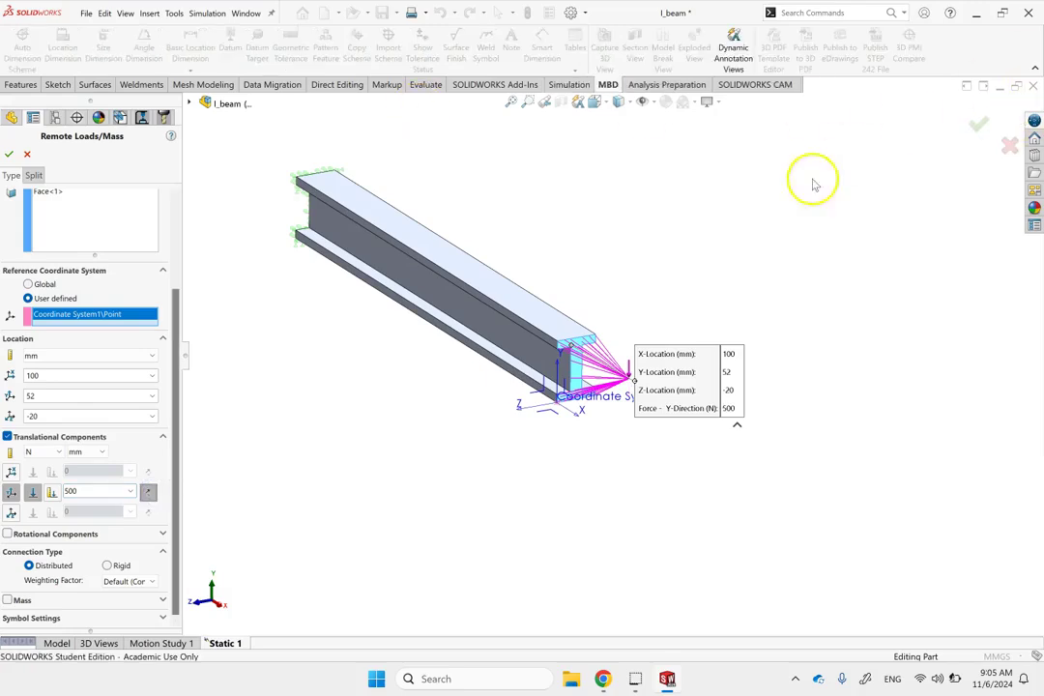
Examine the distributed load connection and its weighting factor options, try the Rigid connection type and switch back to Distributed
{"action": "scroll", "coordinate": [647, 387], "scroll_direction": "down", "scroll_amount": 8}
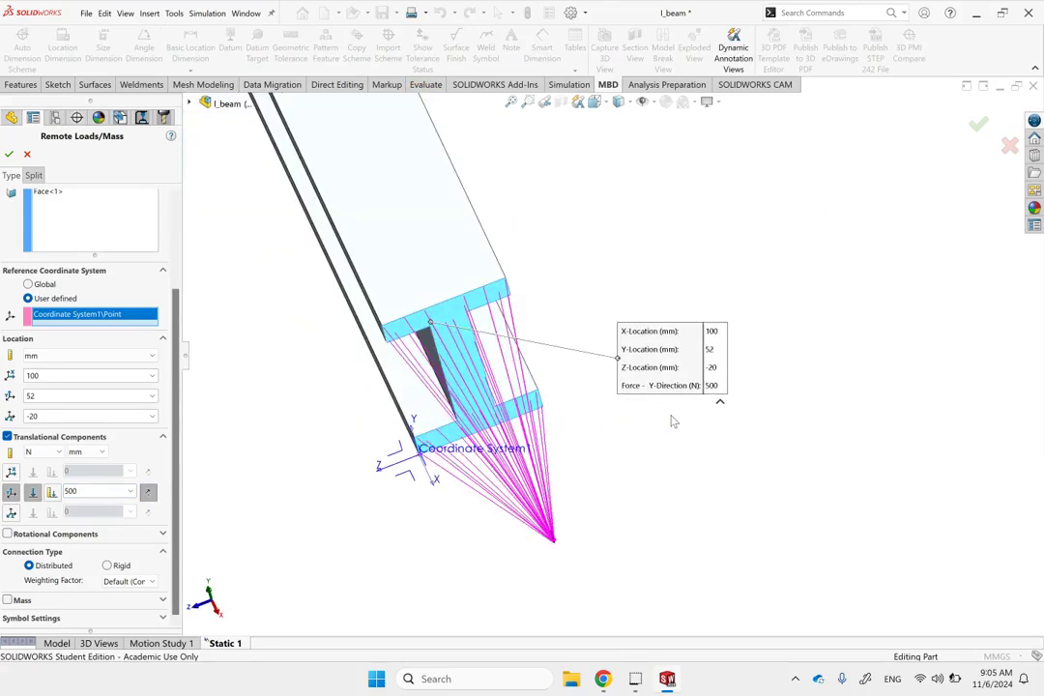
{"action": "middle_click_drag", "start_coordinate": [674, 422], "coordinate": [612, 447]}
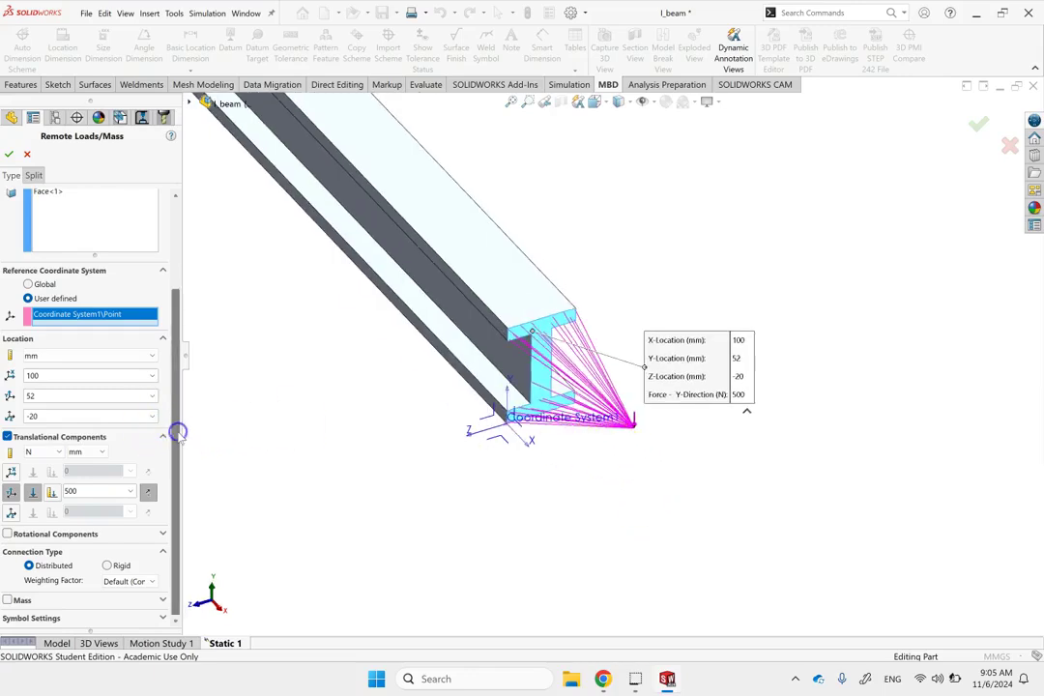
{"action": "left_click", "coordinate": [58, 567]}
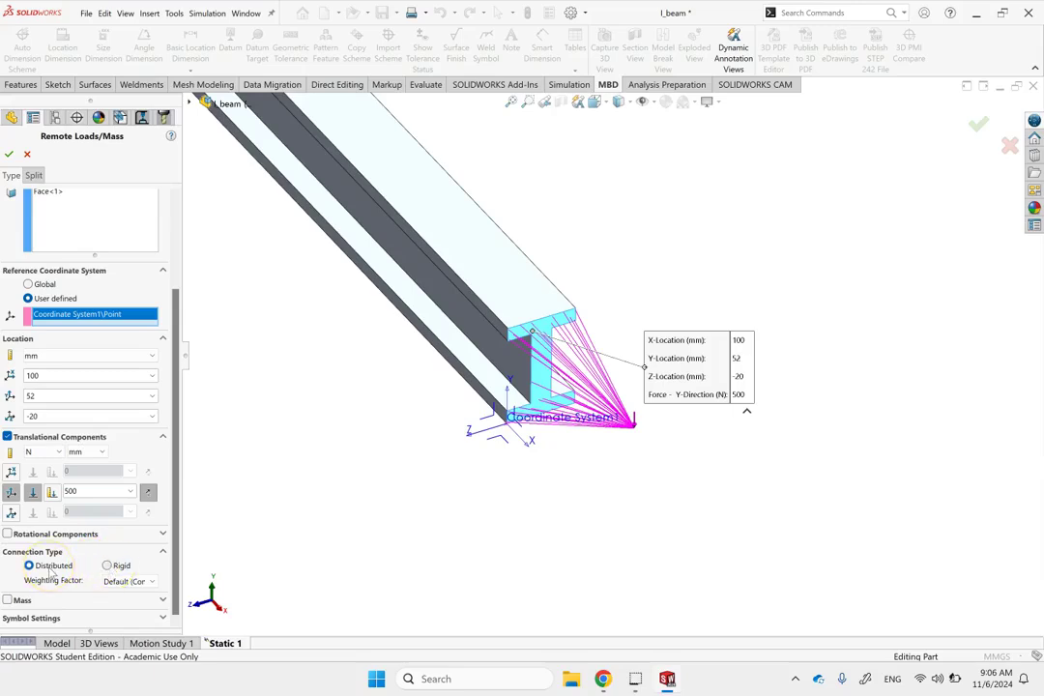
{"action": "left_click", "coordinate": [123, 581]}
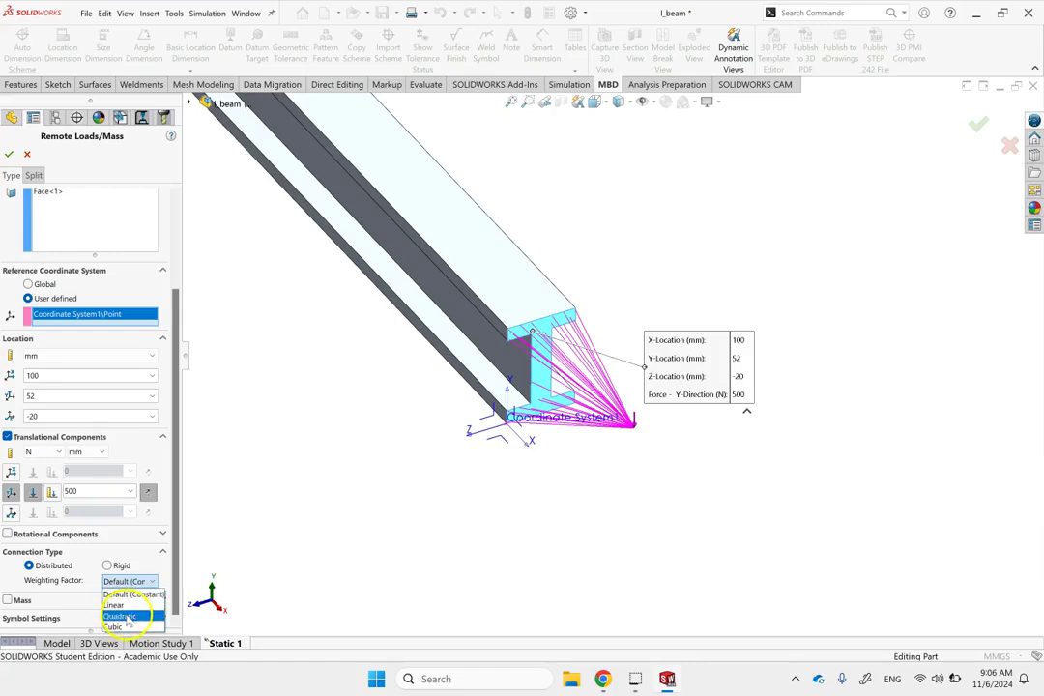
{"action": "left_click", "coordinate": [228, 545]}
{"action": "left_click", "coordinate": [108, 565]}
{"action": "left_click", "coordinate": [53, 567]}
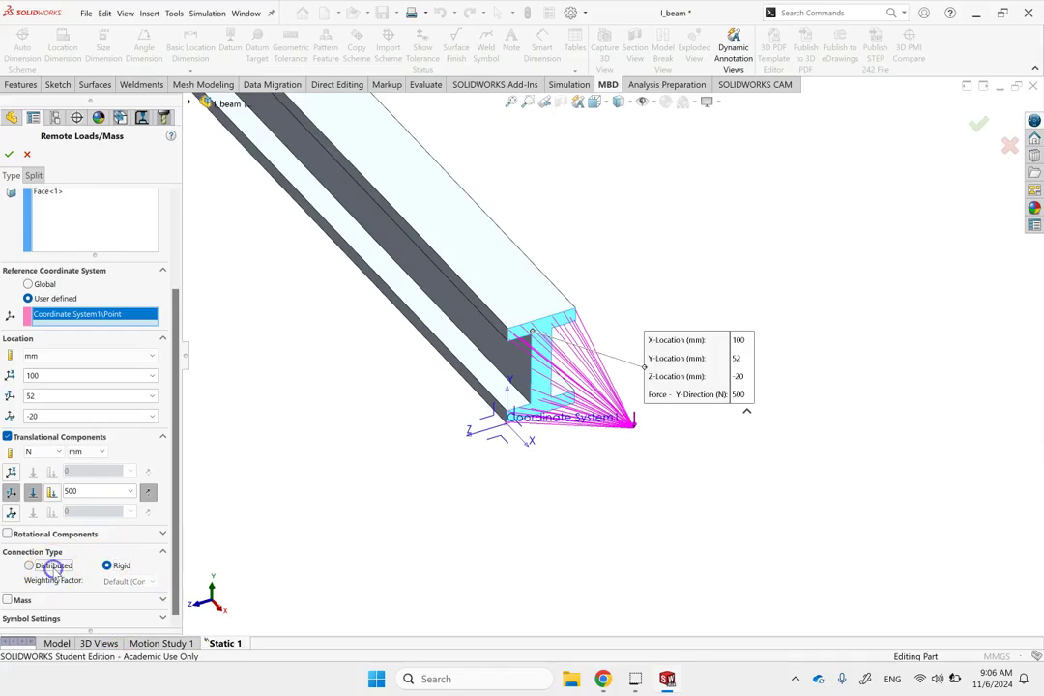
Switch to Chrome and study the Distributed Coupling for Remote Load and Mass help topic's example figure and its numbered legend
{"action": "left_click", "coordinate": [602, 679]}
{"action": "left_click", "coordinate": [674, 606]}
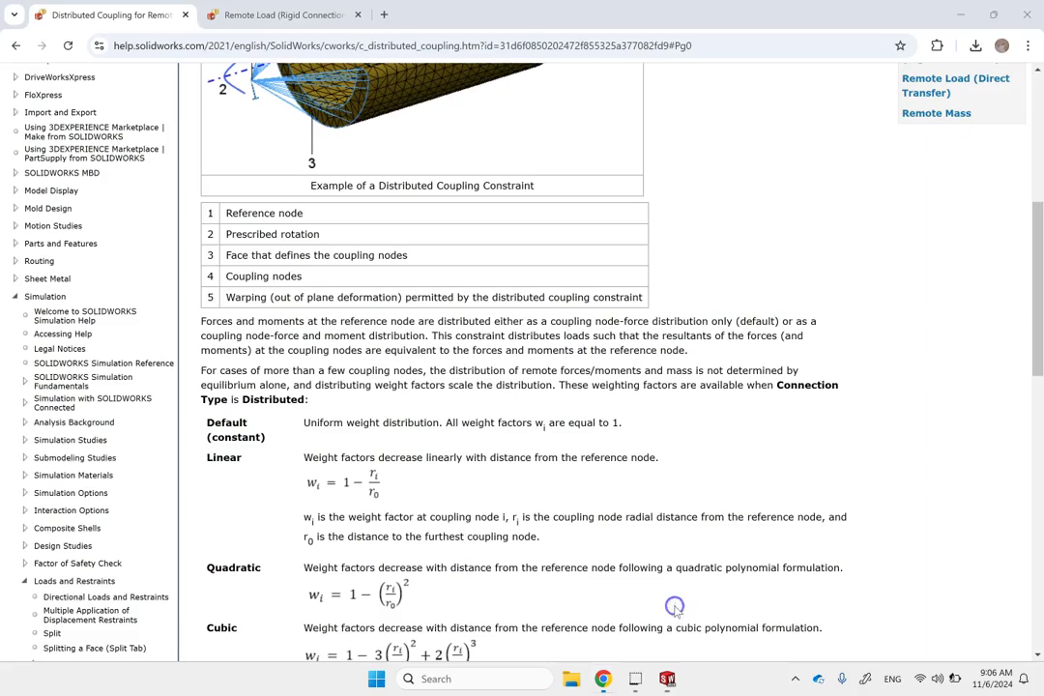
{"action": "scroll", "coordinate": [691, 403], "scroll_direction": "up", "scroll_amount": 3}
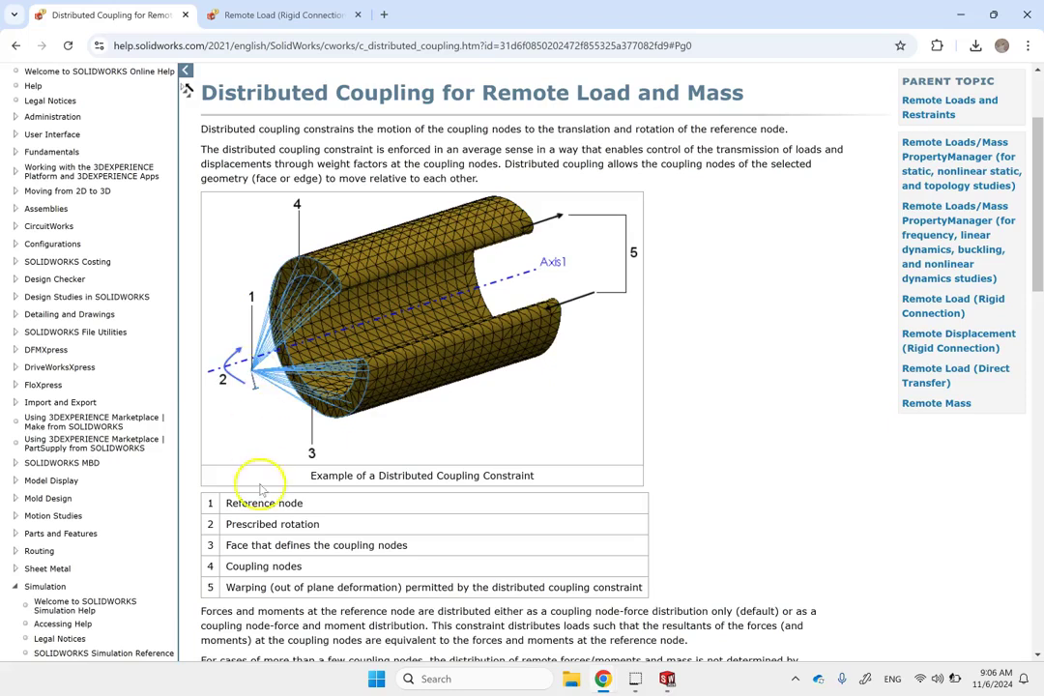
{"action": "left_click", "coordinate": [323, 525]}
{"action": "left_click_drag", "start_coordinate": [309, 524], "coordinate": [258, 524]}
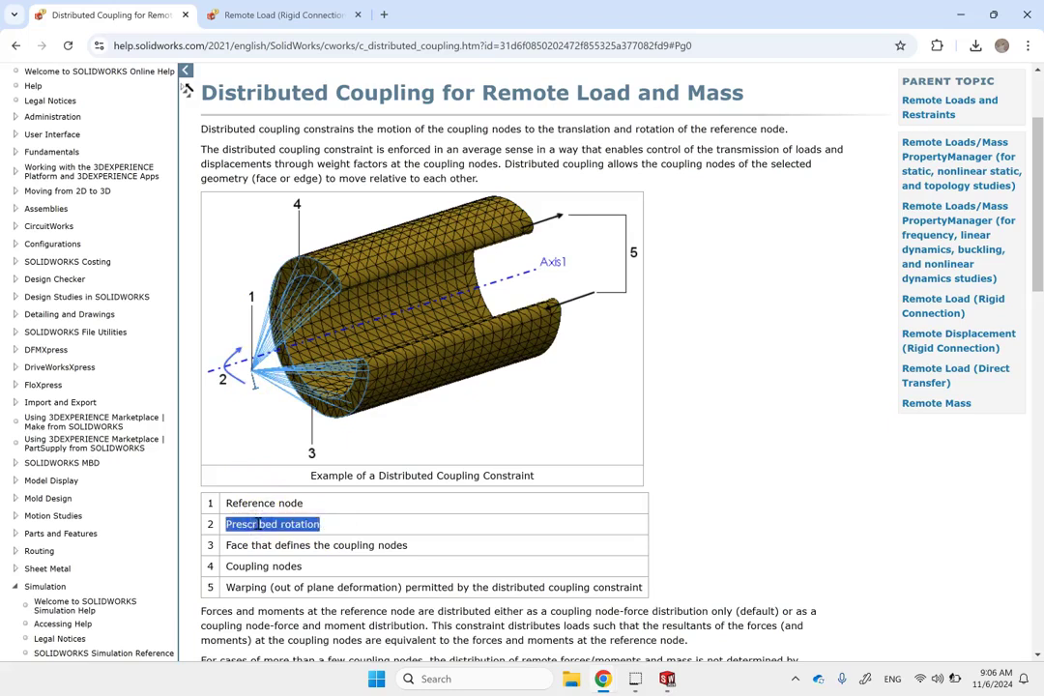
{"action": "left_click", "coordinate": [259, 545]}
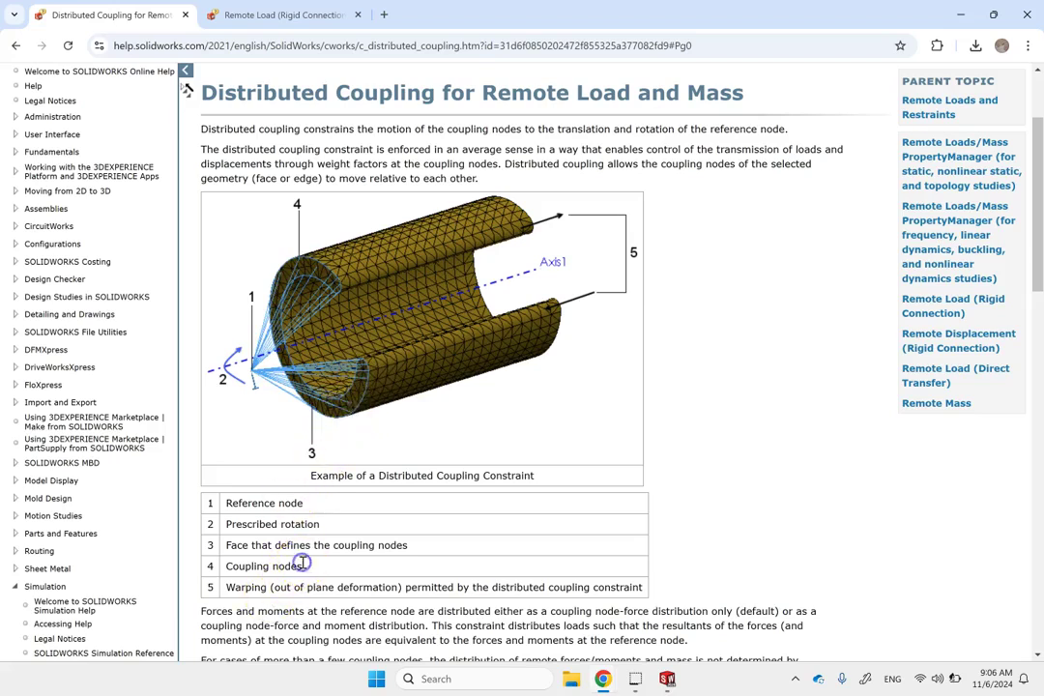
{"action": "scroll", "coordinate": [355, 473], "scroll_direction": "up", "scroll_amount": 1}
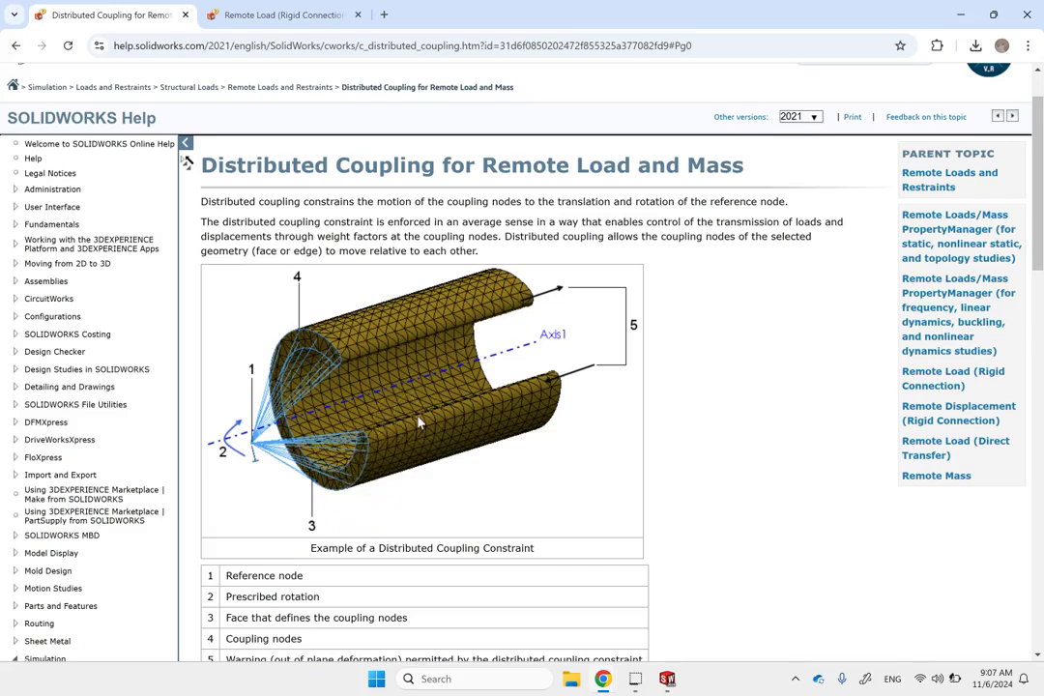
Read the definitions of the Default (constant), Linear, Quadratic and Cubic weighting factors for distributed connections
{"action": "scroll", "coordinate": [421, 417], "scroll_direction": "down", "scroll_amount": 3}
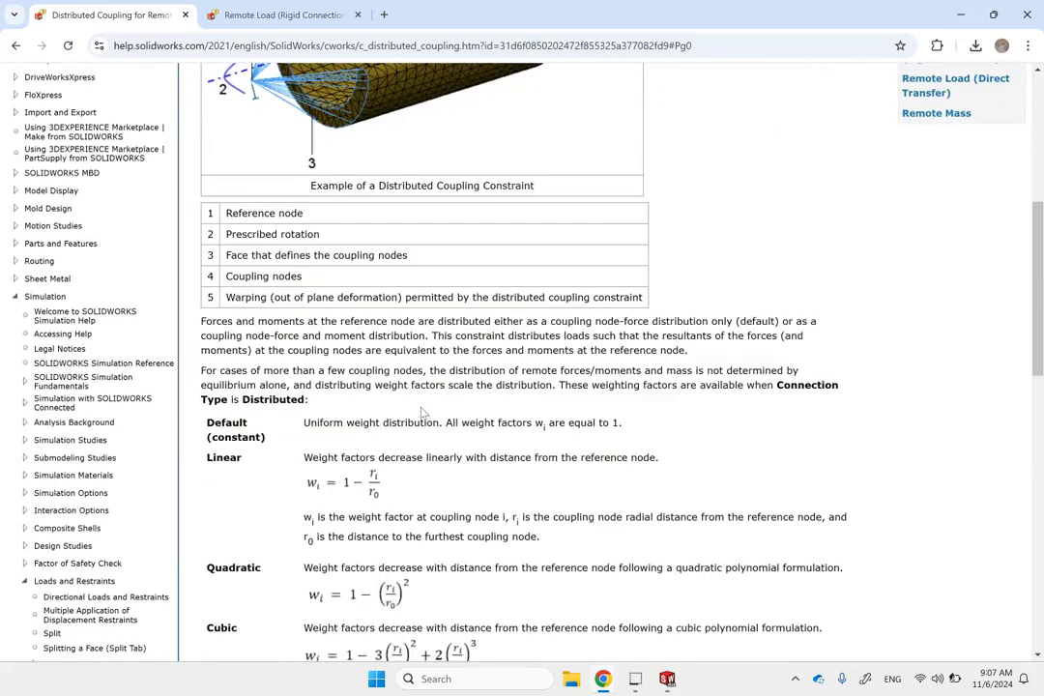
{"action": "left_click_drag", "start_coordinate": [207, 425], "coordinate": [638, 442]}
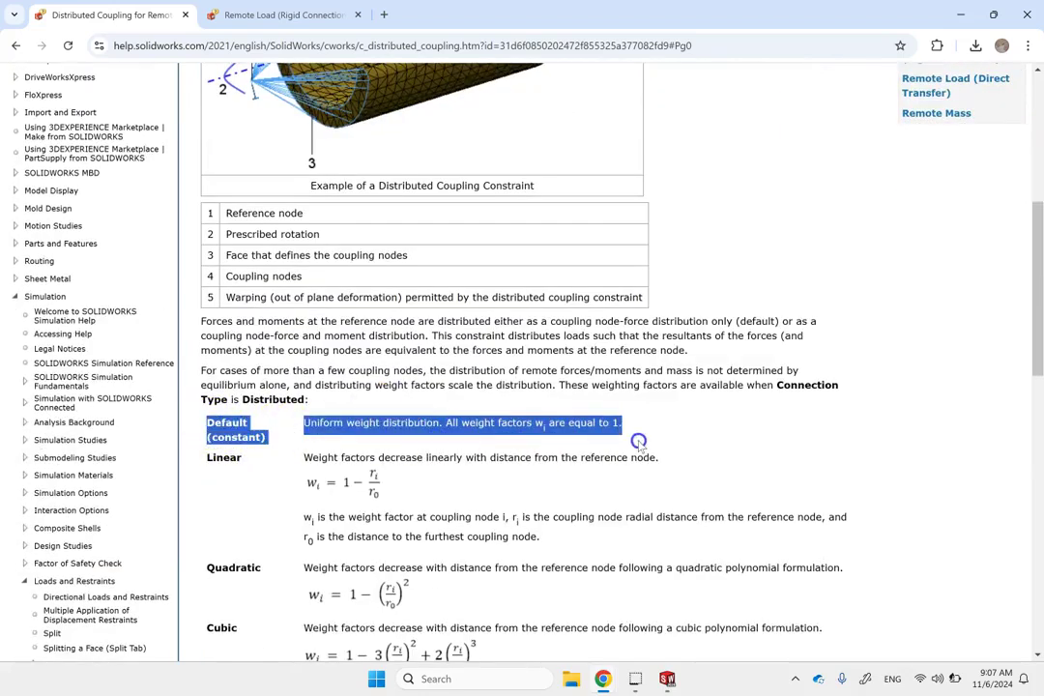
{"action": "left_click", "coordinate": [745, 233]}
{"action": "scroll", "coordinate": [745, 233], "scroll_direction": "up", "scroll_amount": 2}
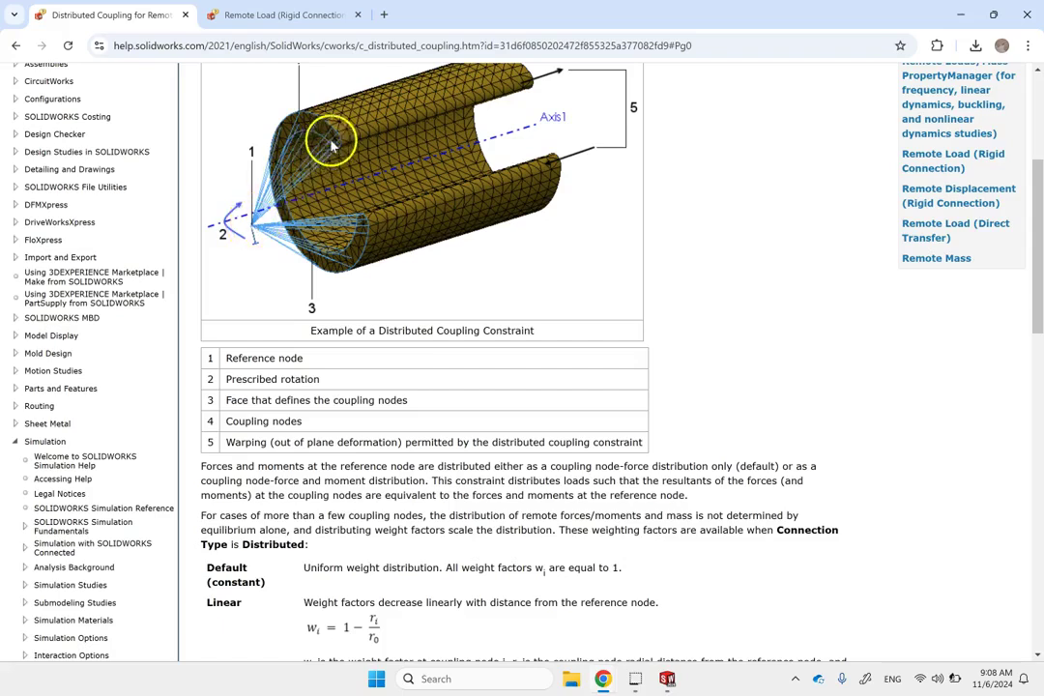
{"action": "scroll", "coordinate": [408, 267], "scroll_direction": "down", "scroll_amount": 3}
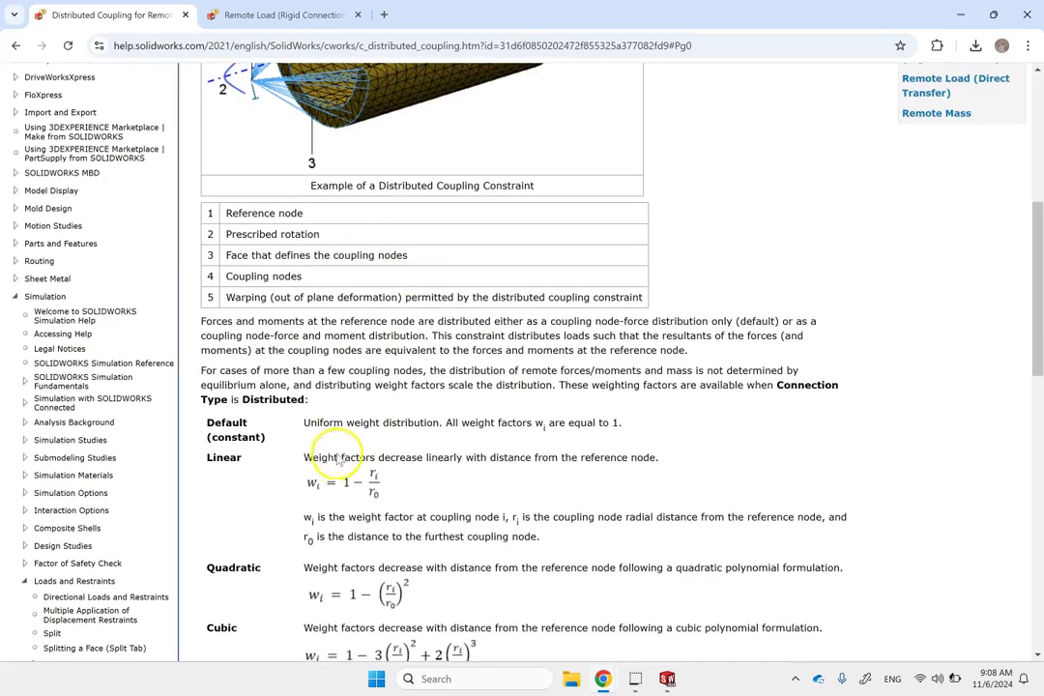
{"action": "scroll", "coordinate": [319, 487], "scroll_direction": "down", "scroll_amount": 3}
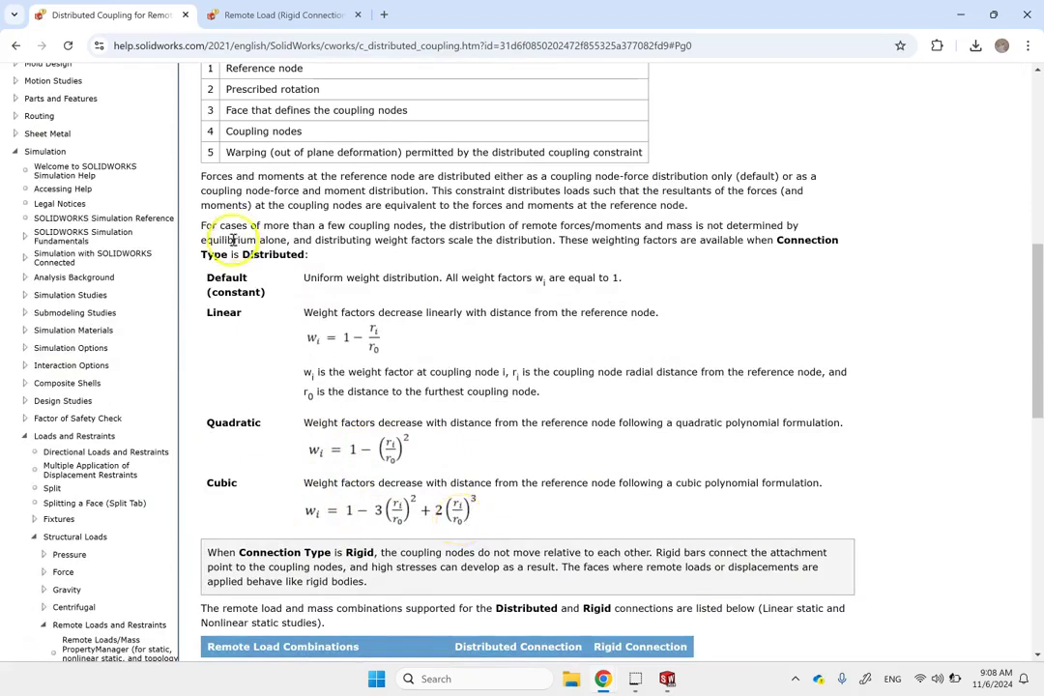
{"action": "left_click_drag", "start_coordinate": [207, 277], "coordinate": [790, 505]}
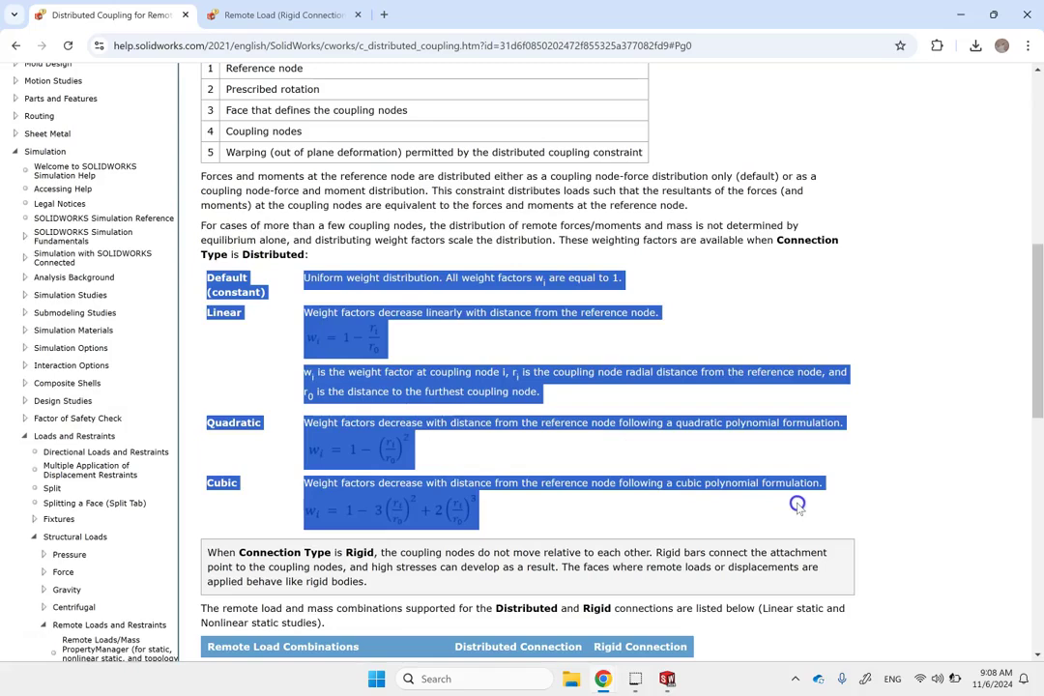
{"action": "scroll", "coordinate": [759, 305], "scroll_direction": "up", "scroll_amount": 3}
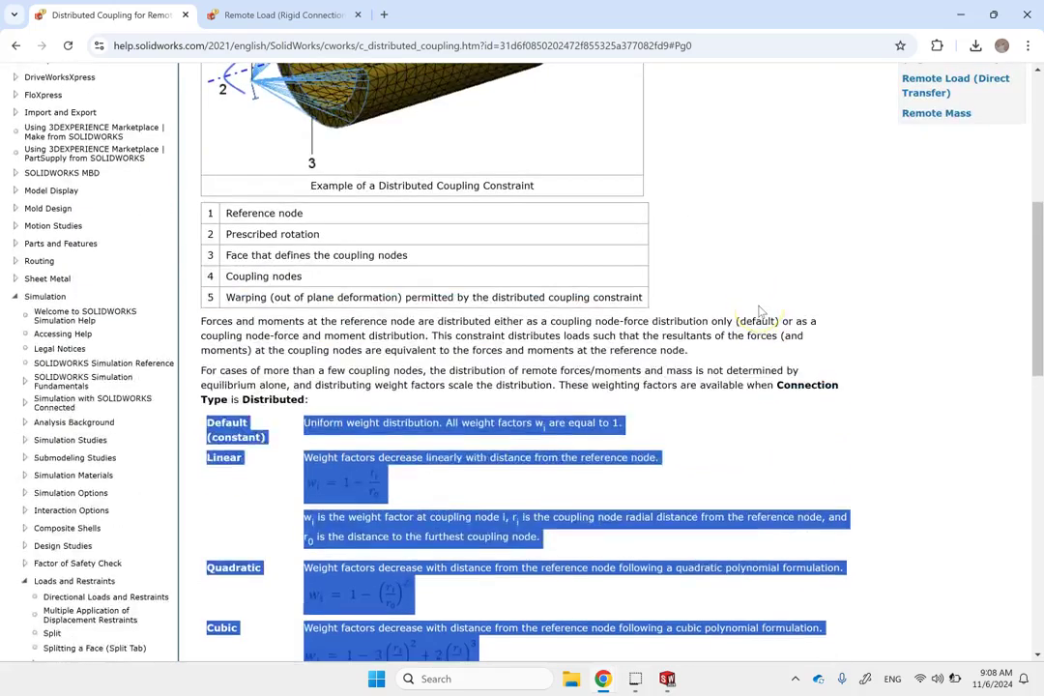
Compare the distributed coupling figure with the rigid bar diagram in the Remote Load (Rigid Connection) help topic
{"action": "scroll", "coordinate": [761, 311], "scroll_direction": "up", "scroll_amount": 9}
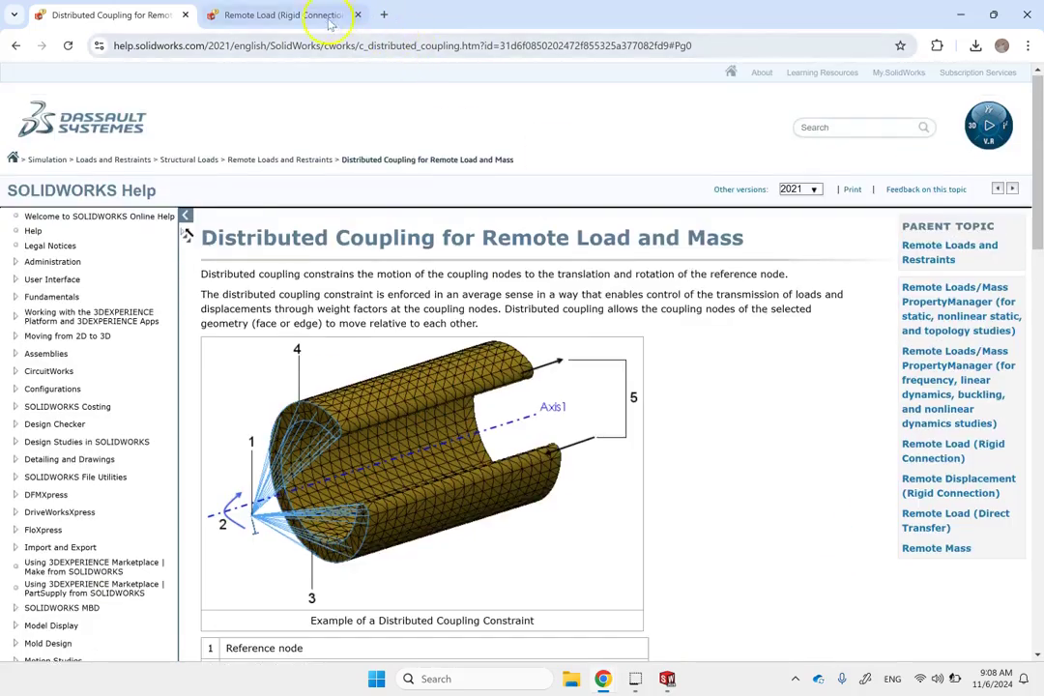
{"action": "left_click", "coordinate": [264, 13]}
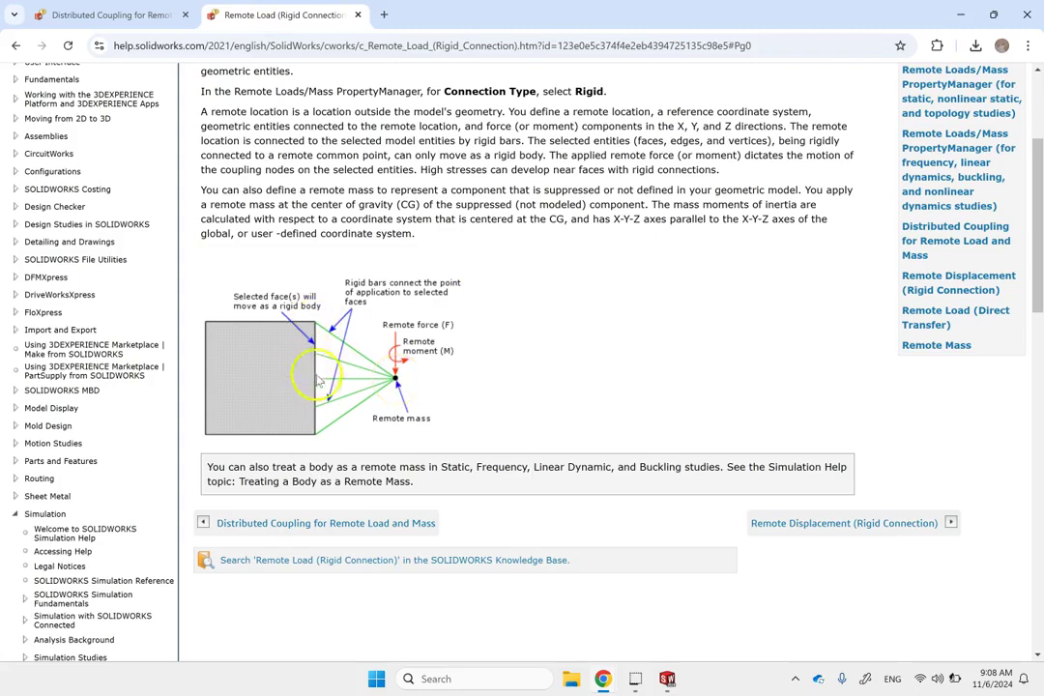
{"action": "key", "text": "ctrl+shift+Tab"}
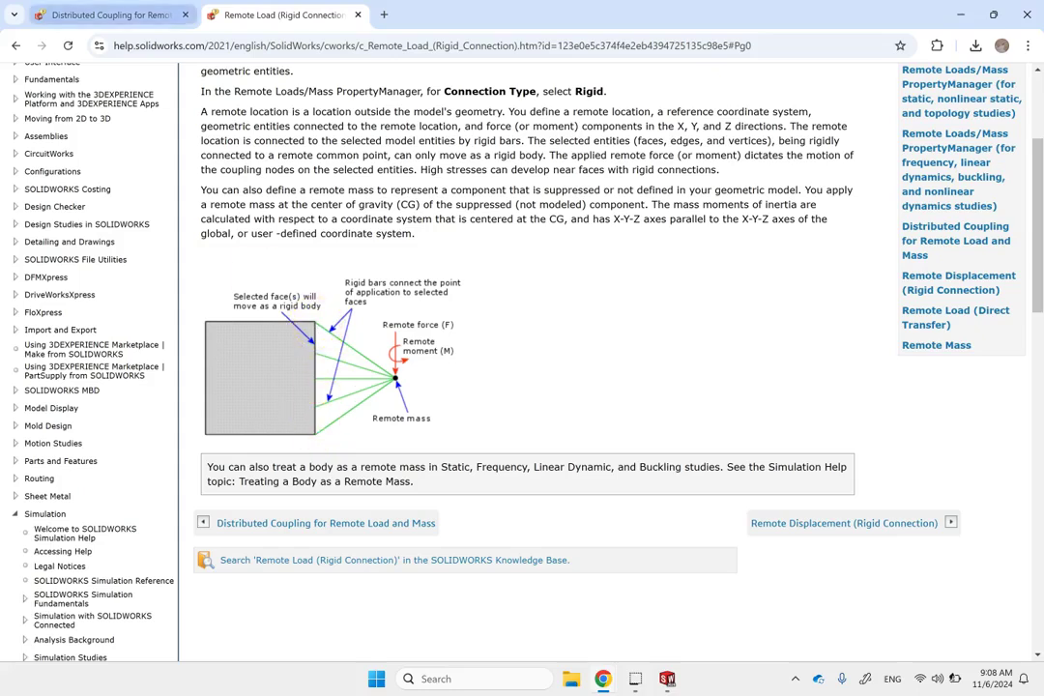
{"action": "scroll", "coordinate": [373, 452], "scroll_direction": "down", "scroll_amount": 3}
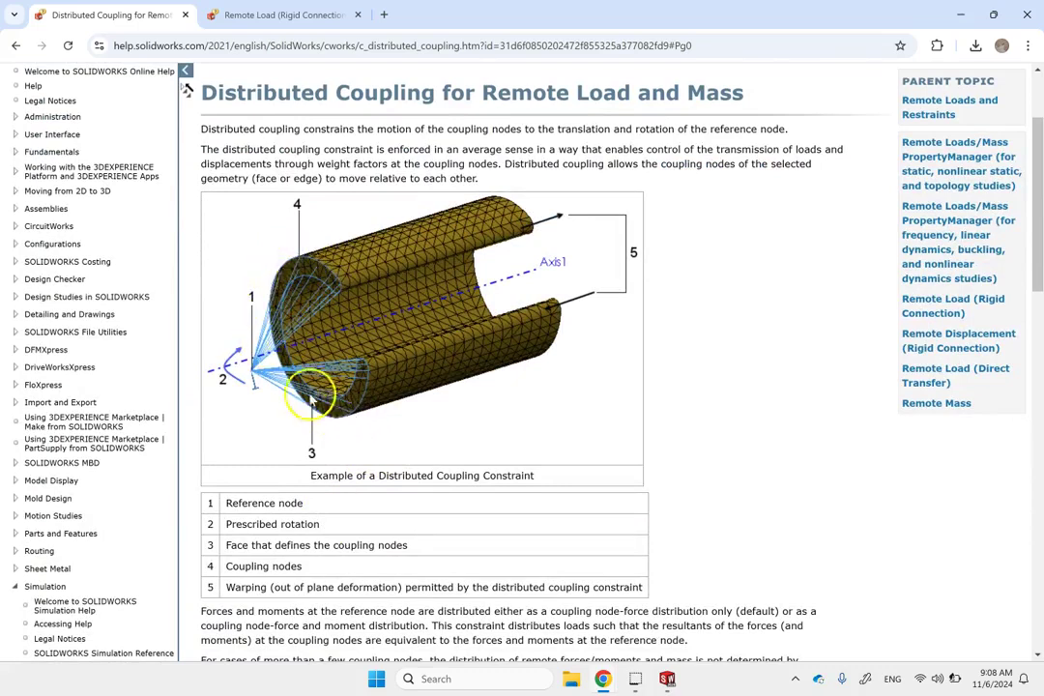
{"action": "left_click", "coordinate": [235, 14]}
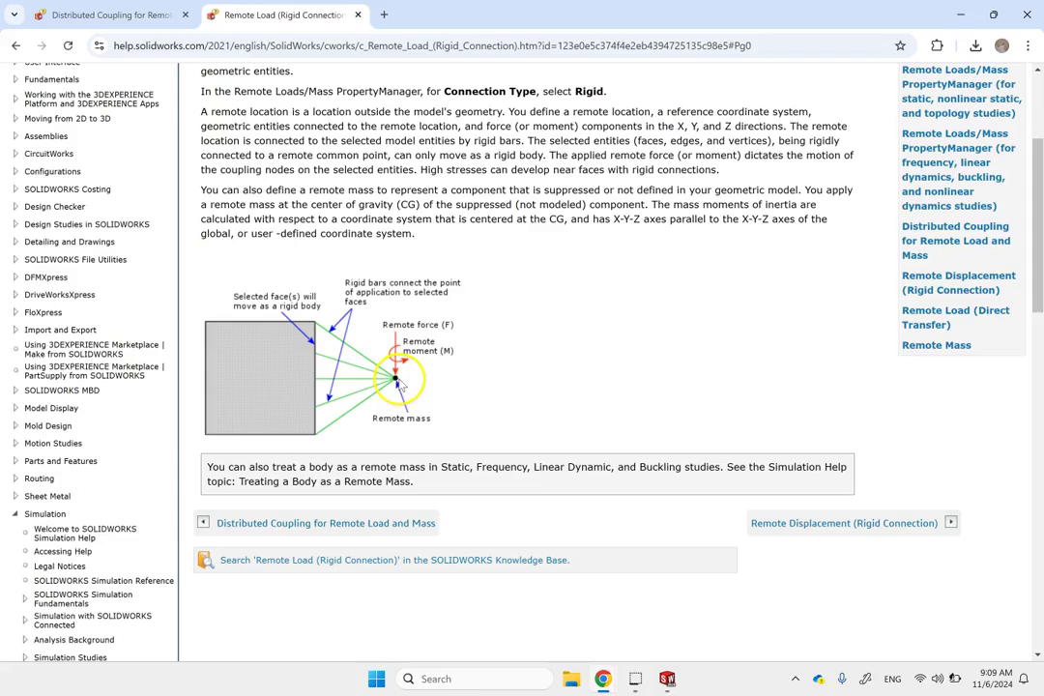
{"action": "left_click", "coordinate": [112, 15]}
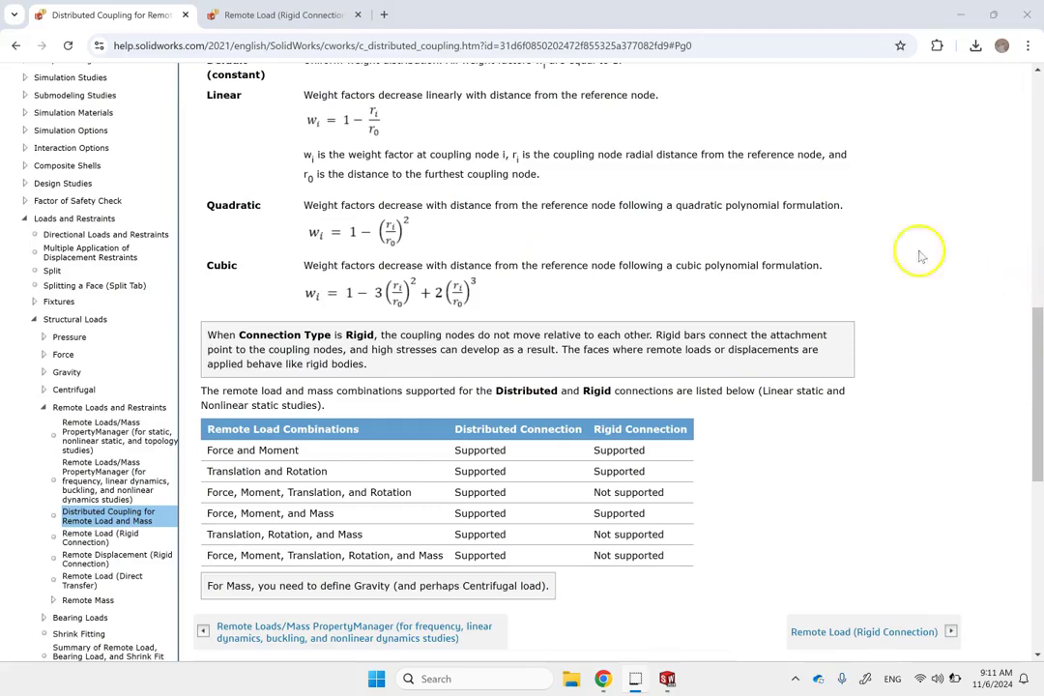
Read the note on how coupling nodes, stresses and loaded faces behave when the Connection Type is Rigid
{"action": "left_click", "coordinate": [588, 247]}
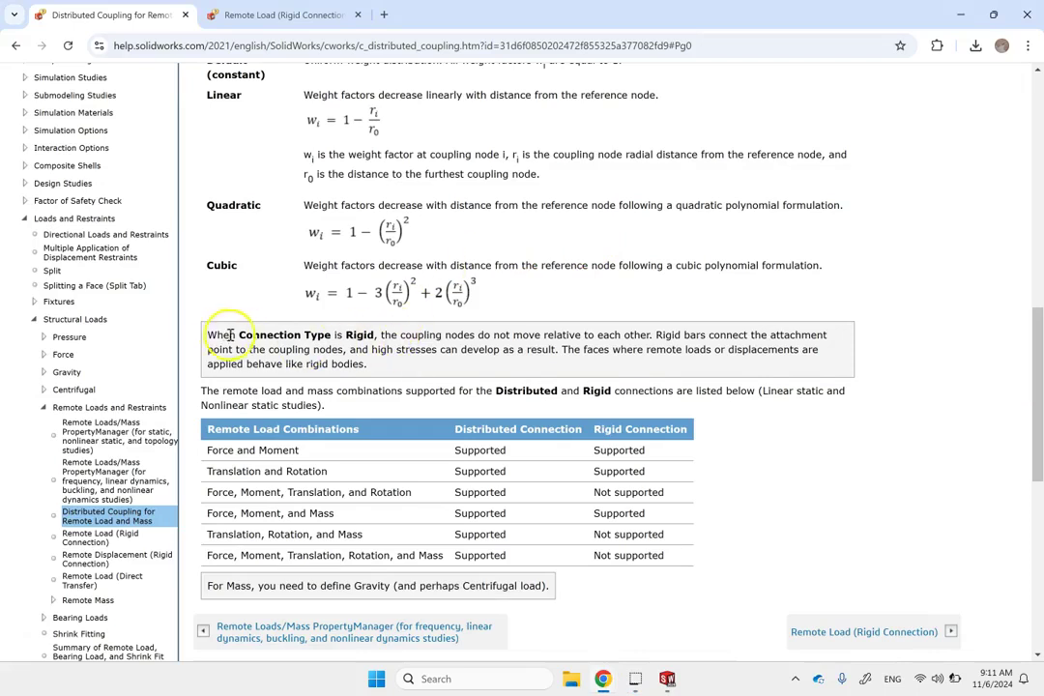
{"action": "left_click_drag", "start_coordinate": [206, 335], "coordinate": [378, 372]}
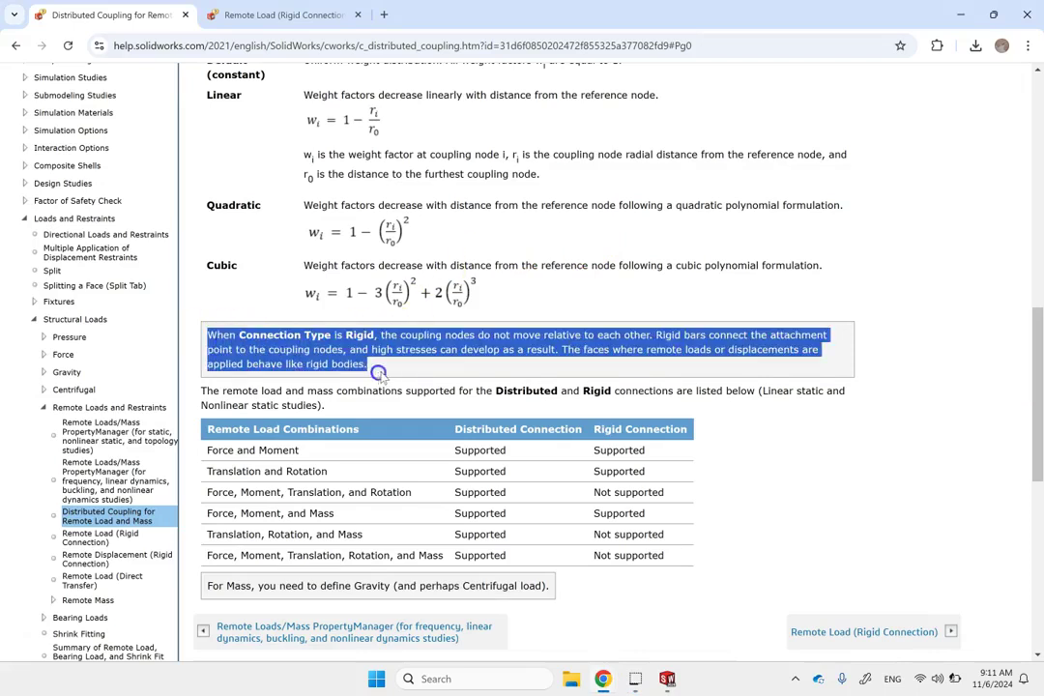
{"action": "left_click", "coordinate": [381, 375]}
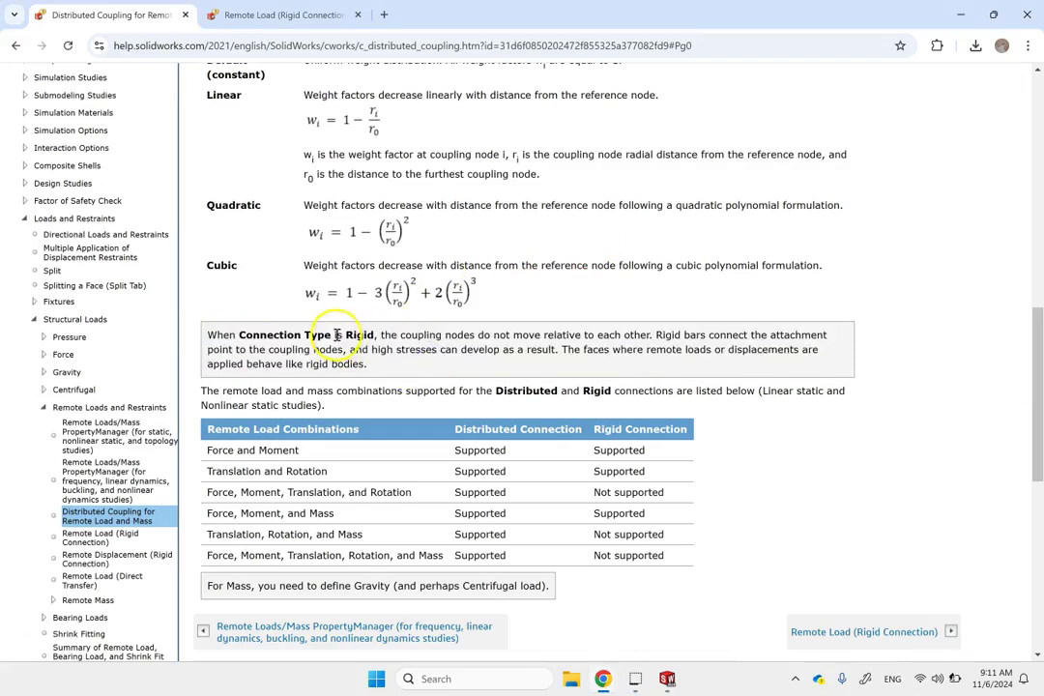
{"action": "left_click_drag", "start_coordinate": [340, 336], "coordinate": [649, 340]}
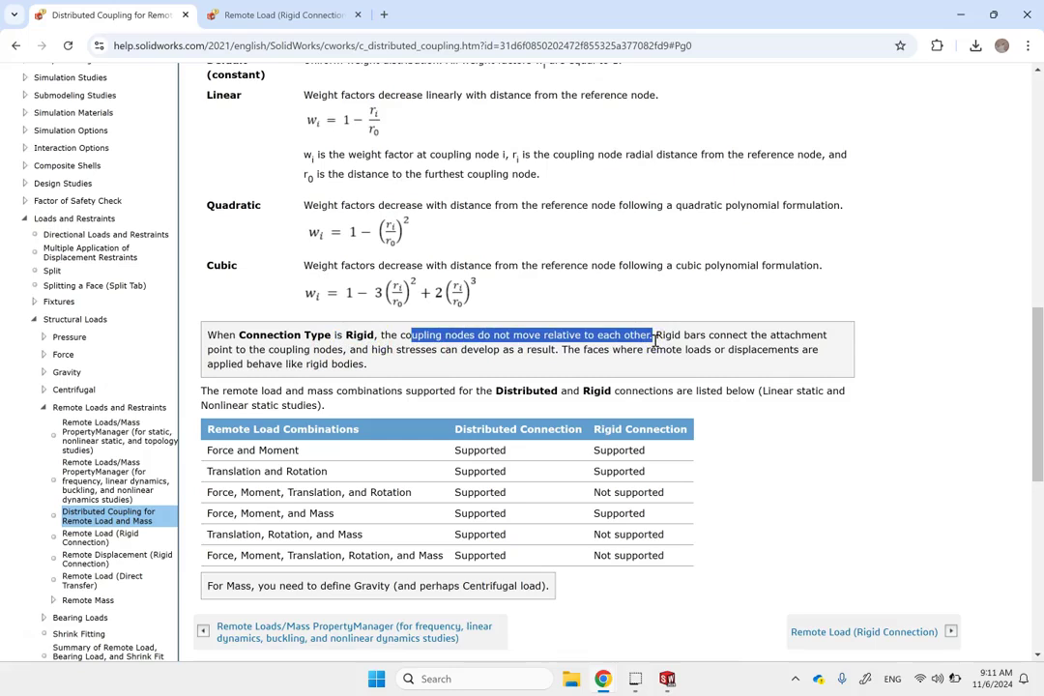
{"action": "left_click", "coordinate": [552, 354]}
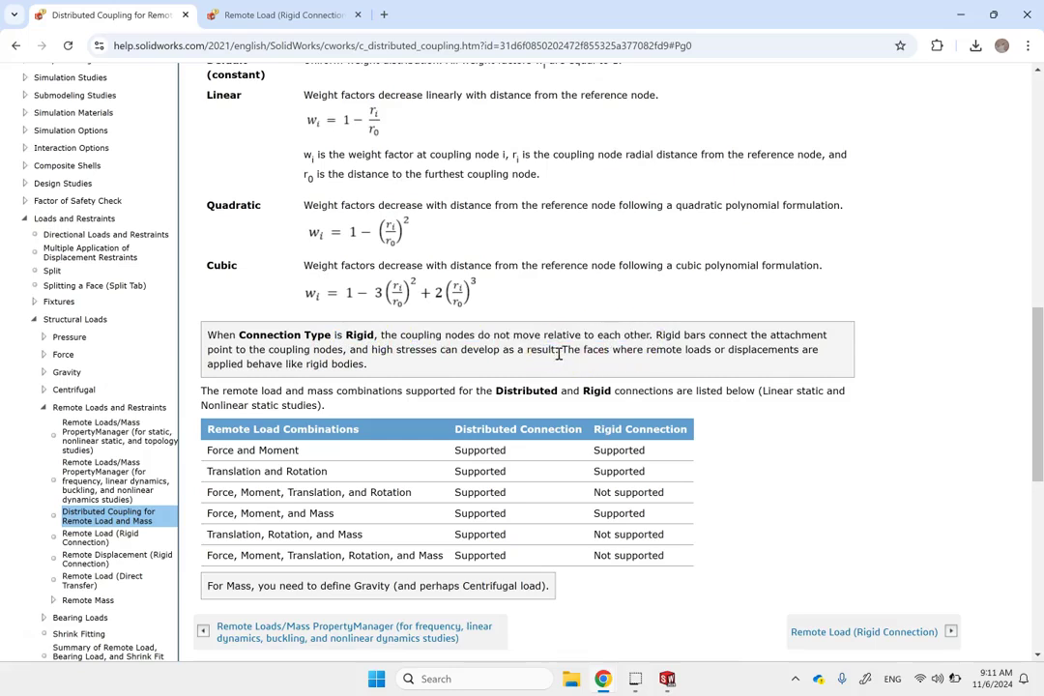
{"action": "left_click_drag", "start_coordinate": [564, 349], "coordinate": [360, 362]}
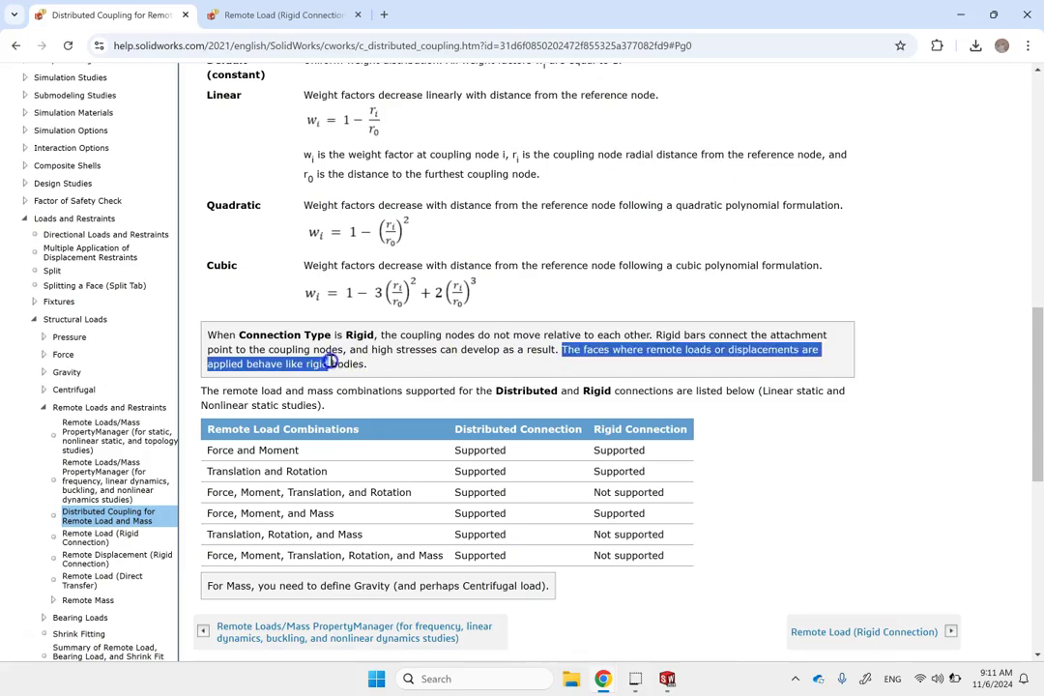
{"action": "left_click", "coordinate": [399, 370]}
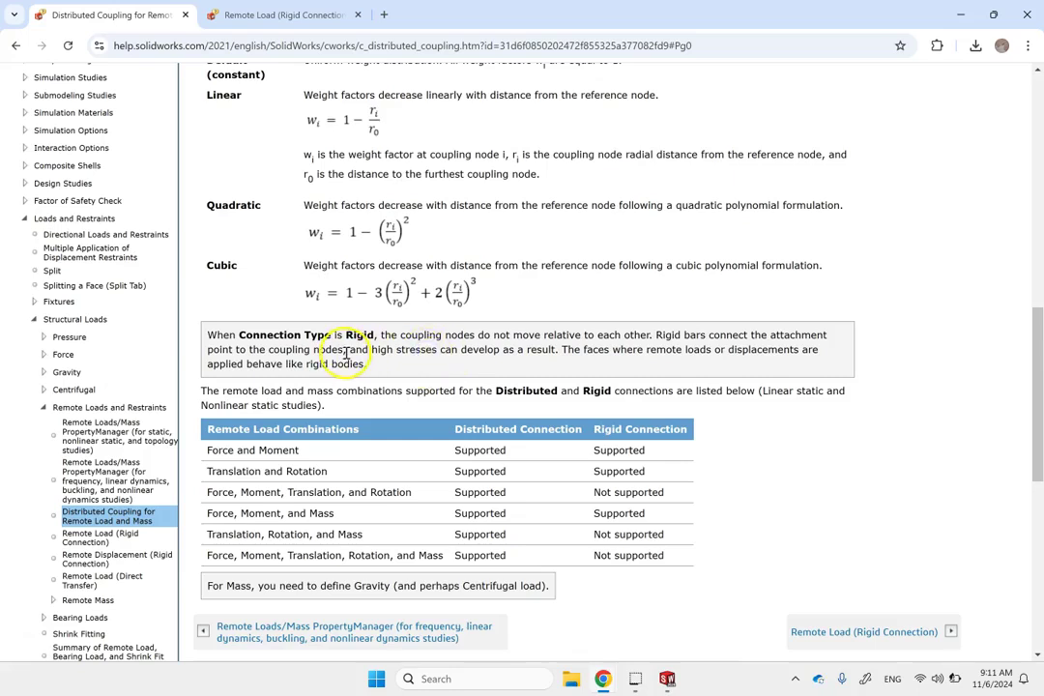
{"action": "left_click_drag", "start_coordinate": [367, 353], "coordinate": [558, 353]}
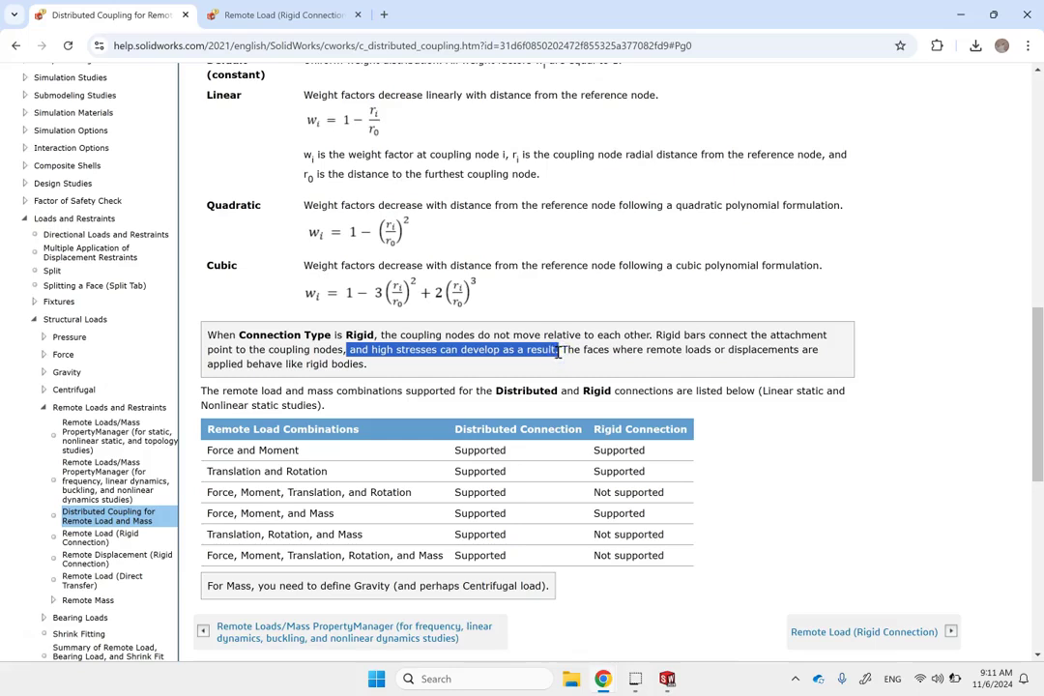
{"action": "left_click", "coordinate": [532, 286]}
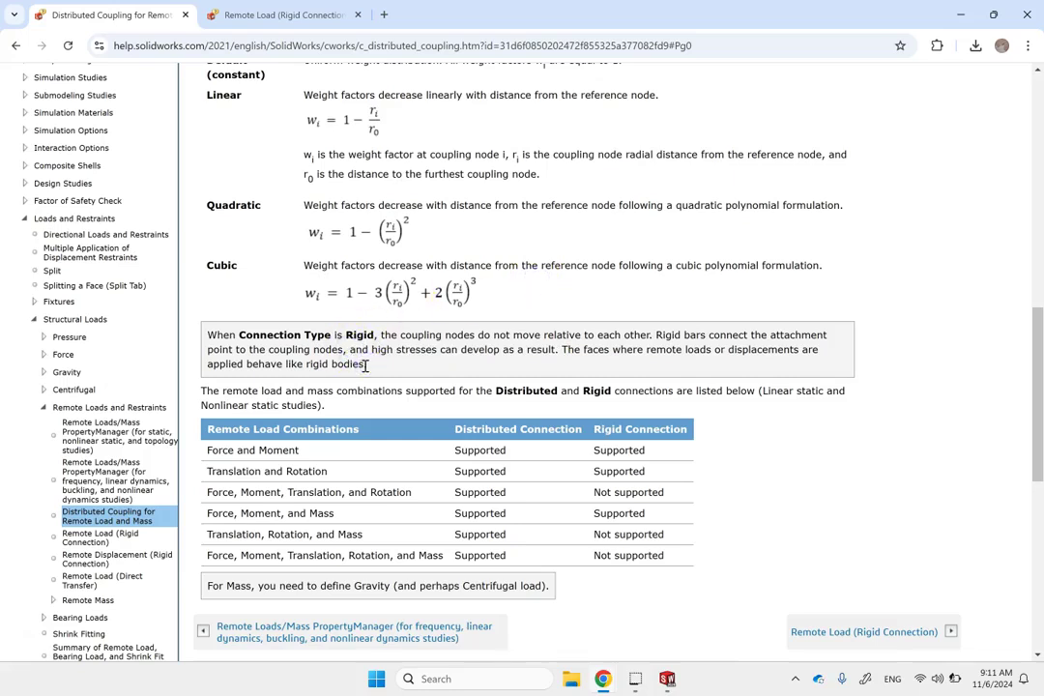
{"action": "left_click", "coordinate": [207, 334]}
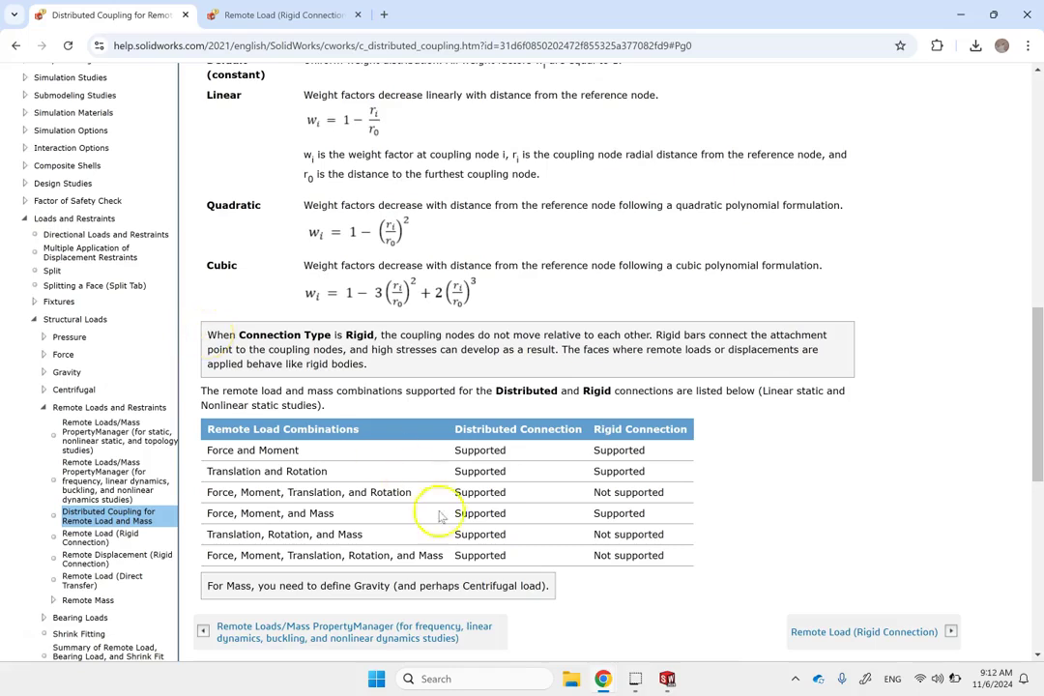
Switch back to SOLIDWORKS and accept the remote load with the Distributed connection type
{"action": "left_click", "coordinate": [667, 678]}
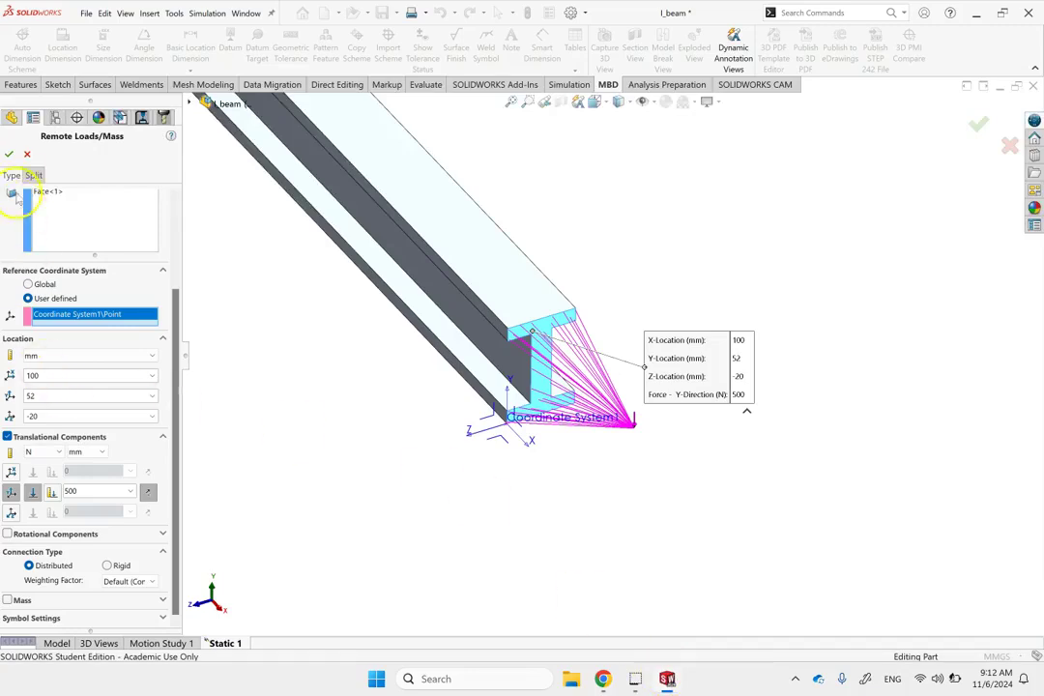
{"action": "left_click", "coordinate": [9, 154]}
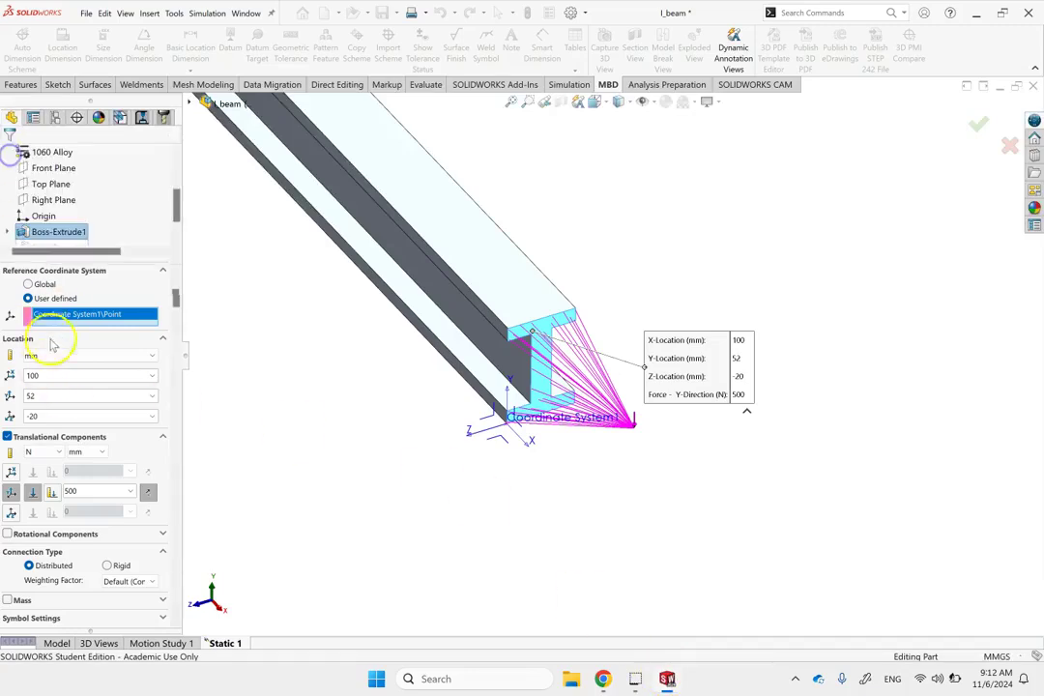
Unsuppress the end bar, Boss-Extrude2, in the part model and inspect it at the beam's free end
{"action": "left_click", "coordinate": [56, 643]}
{"action": "right_click", "coordinate": [53, 344]}
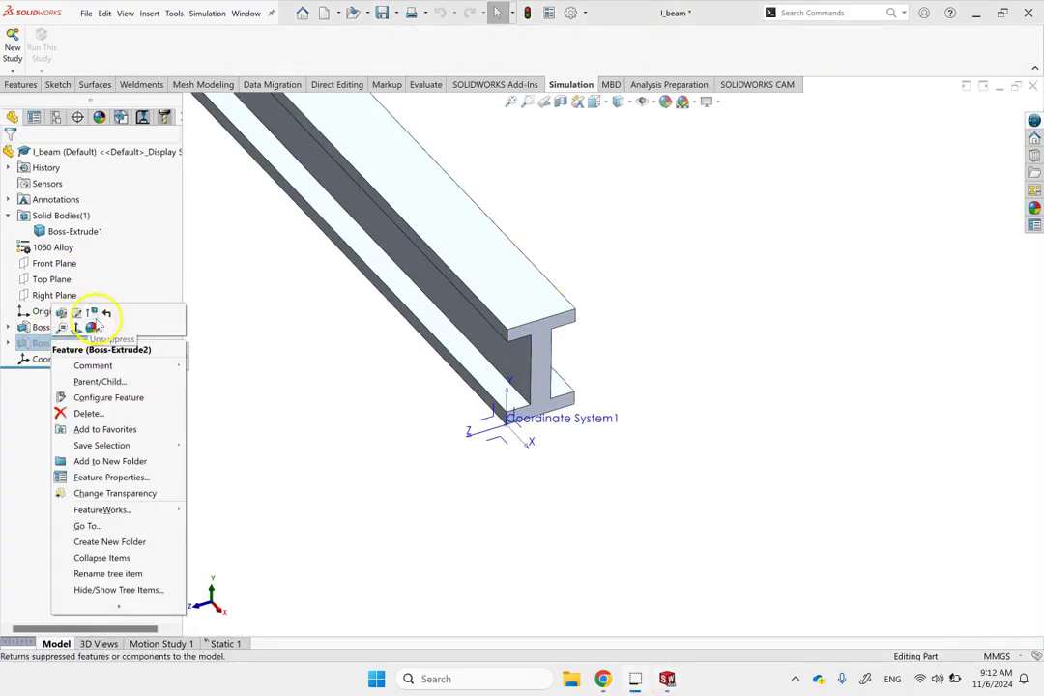
{"action": "left_click", "coordinate": [96, 320]}
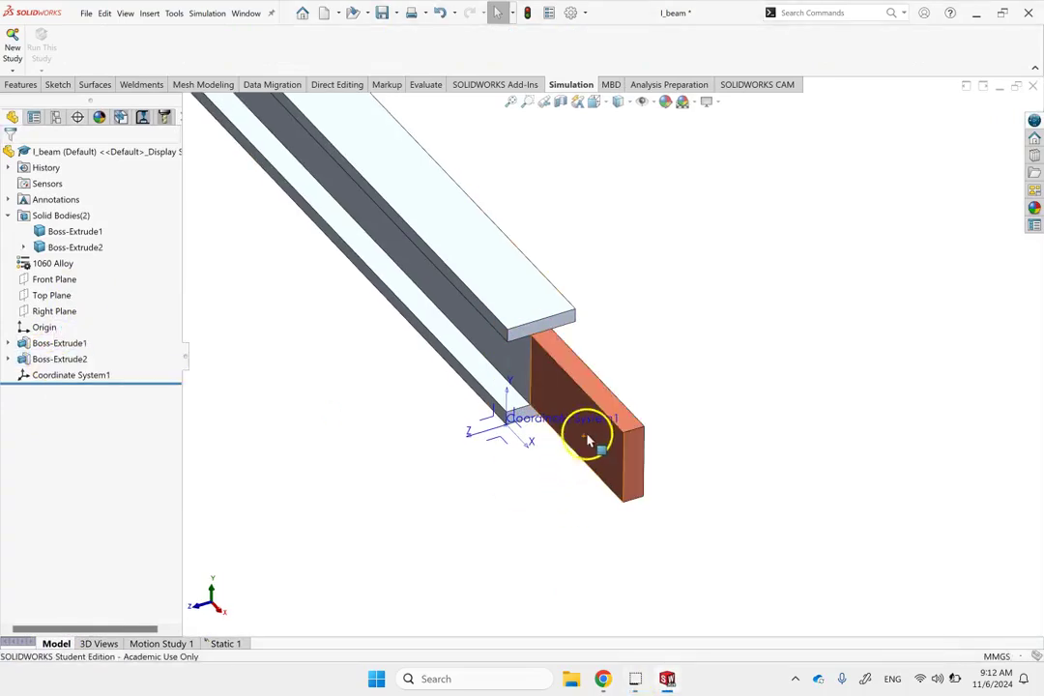
{"action": "scroll", "coordinate": [593, 435], "scroll_direction": "up", "scroll_amount": 1}
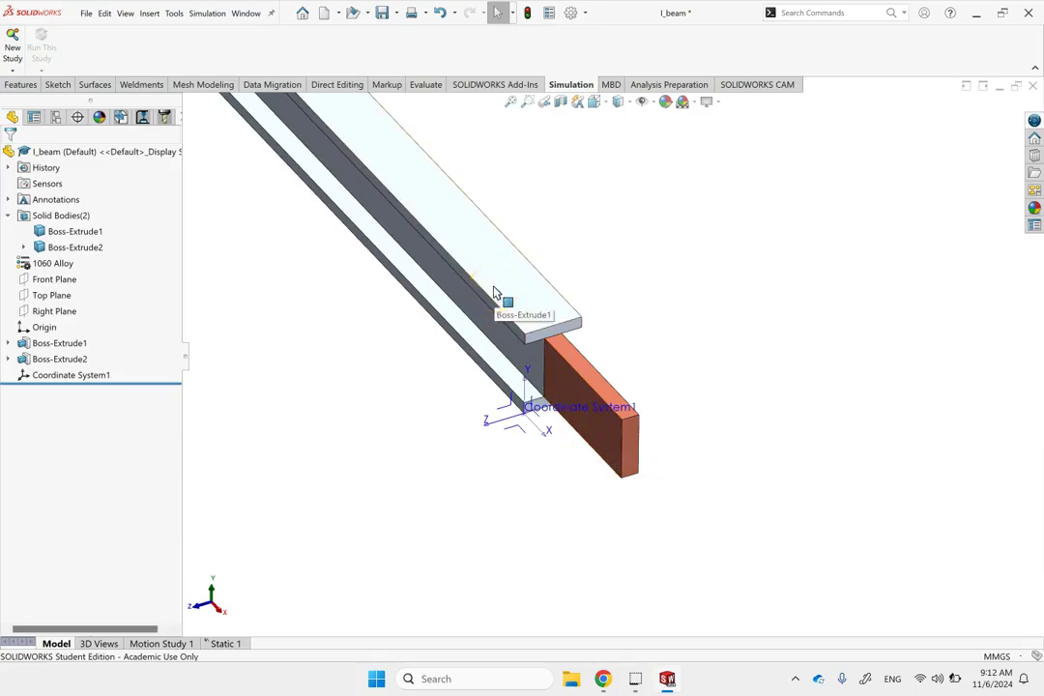
{"action": "middle_click_drag", "start_coordinate": [494, 292], "coordinate": [626, 276]}
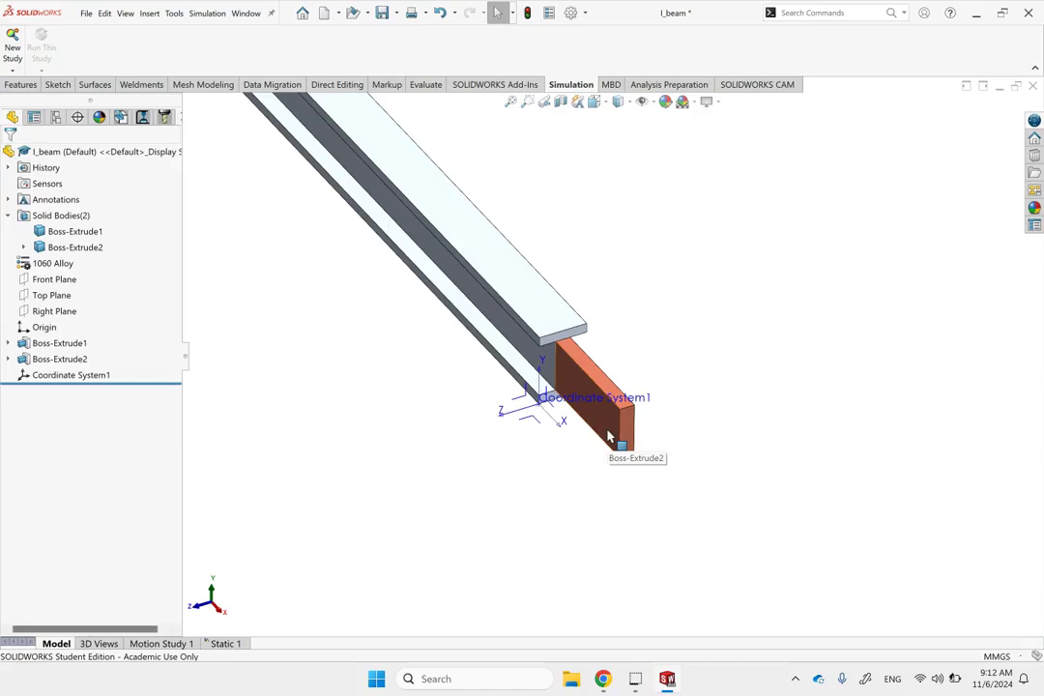
{"action": "scroll", "coordinate": [607, 437], "scroll_direction": "up", "scroll_amount": 4}
{"action": "middle_click_drag", "start_coordinate": [607, 437], "coordinate": [652, 372]}
{"action": "scroll", "coordinate": [638, 373], "scroll_direction": "down", "scroll_amount": 3}
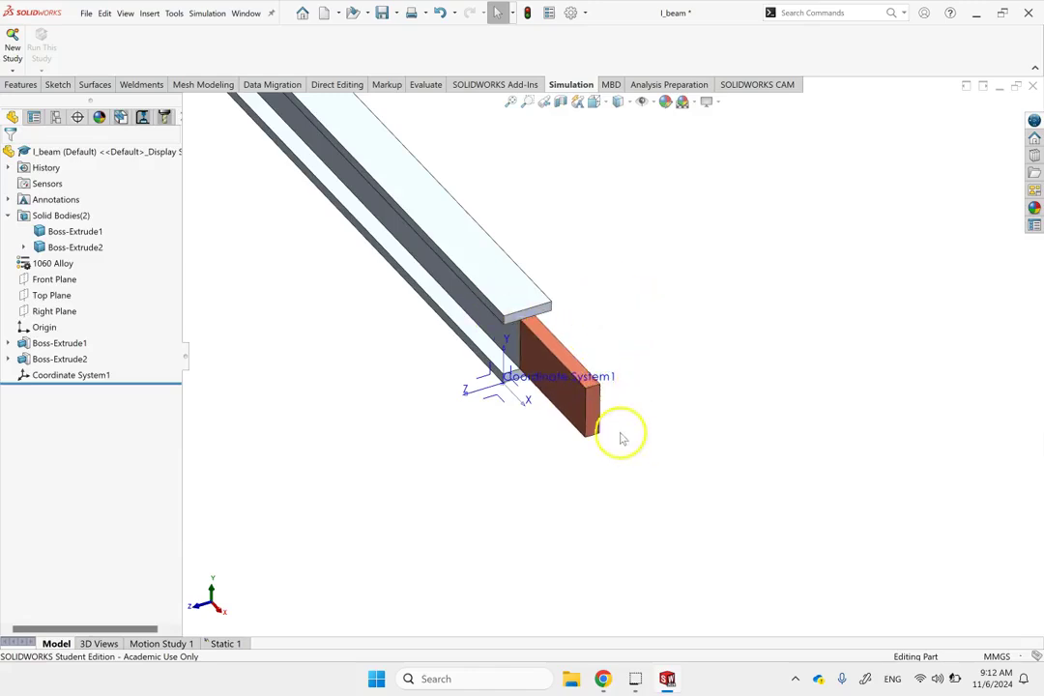
Examine how the remote load's connection lines relate to the end bar at the beam's free end in the Static 1 study
{"action": "scroll", "coordinate": [613, 358], "scroll_direction": "up", "scroll_amount": 2}
{"action": "middle_click_drag", "start_coordinate": [468, 290], "coordinate": [496, 334], "text": "ctrl"}
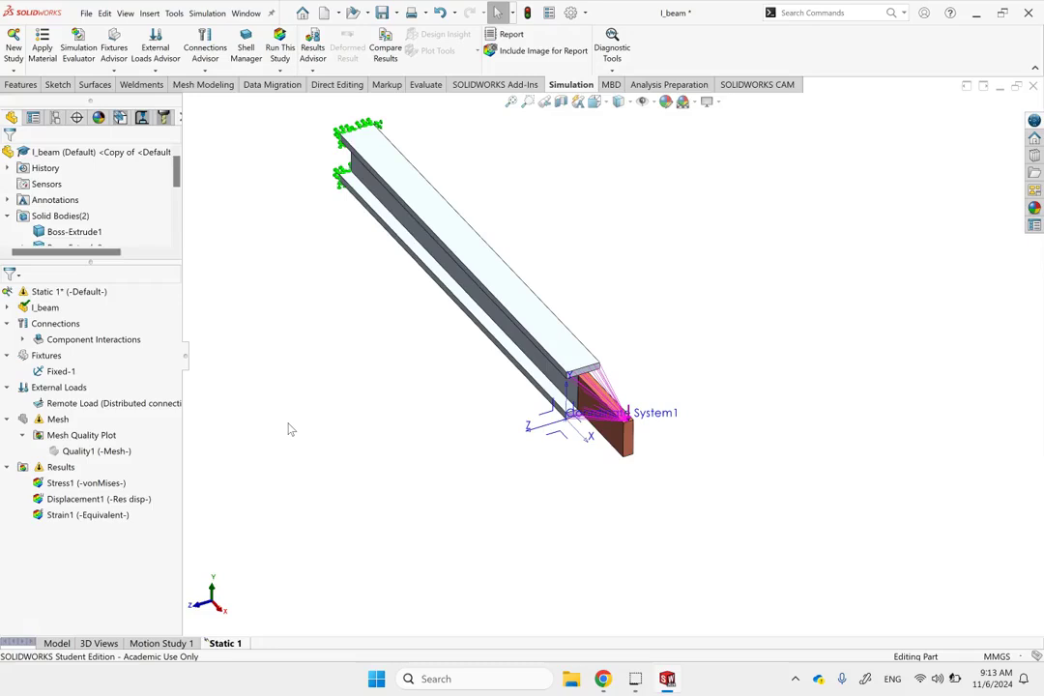
{"action": "left_click", "coordinate": [628, 386]}
{"action": "left_click", "coordinate": [659, 275]}
{"action": "key", "text": "Up"}
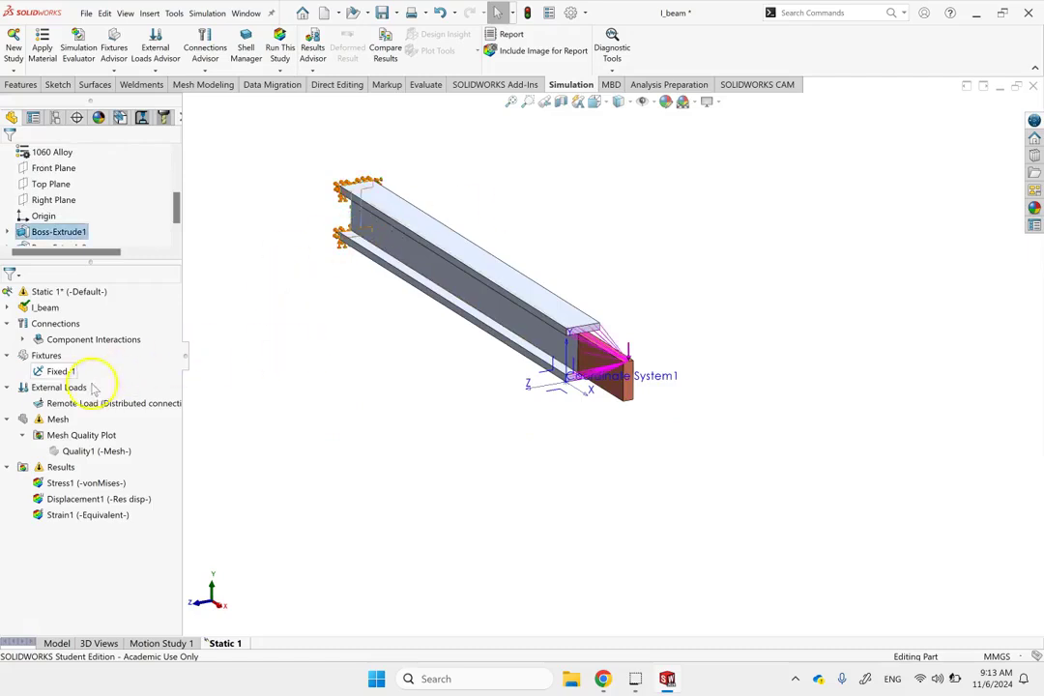
Change the remote load's Connection Type to Rigid and run the static study
{"action": "right_click", "coordinate": [58, 406]}
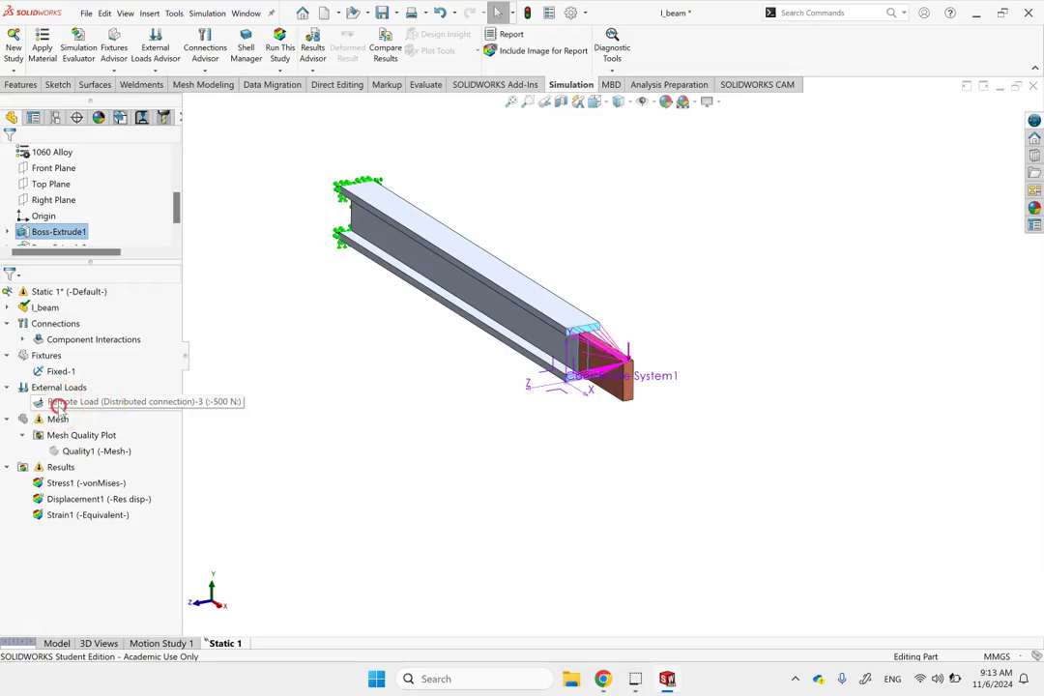
{"action": "left_click", "coordinate": [96, 413]}
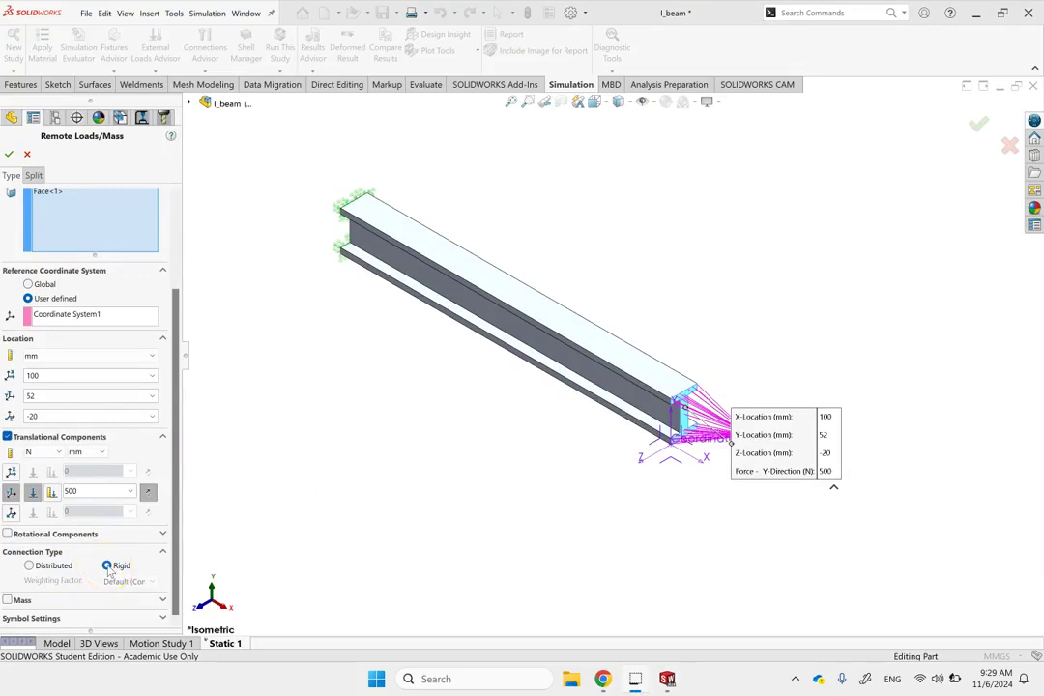
{"action": "left_click", "coordinate": [13, 155]}
{"action": "left_click", "coordinate": [278, 50]}
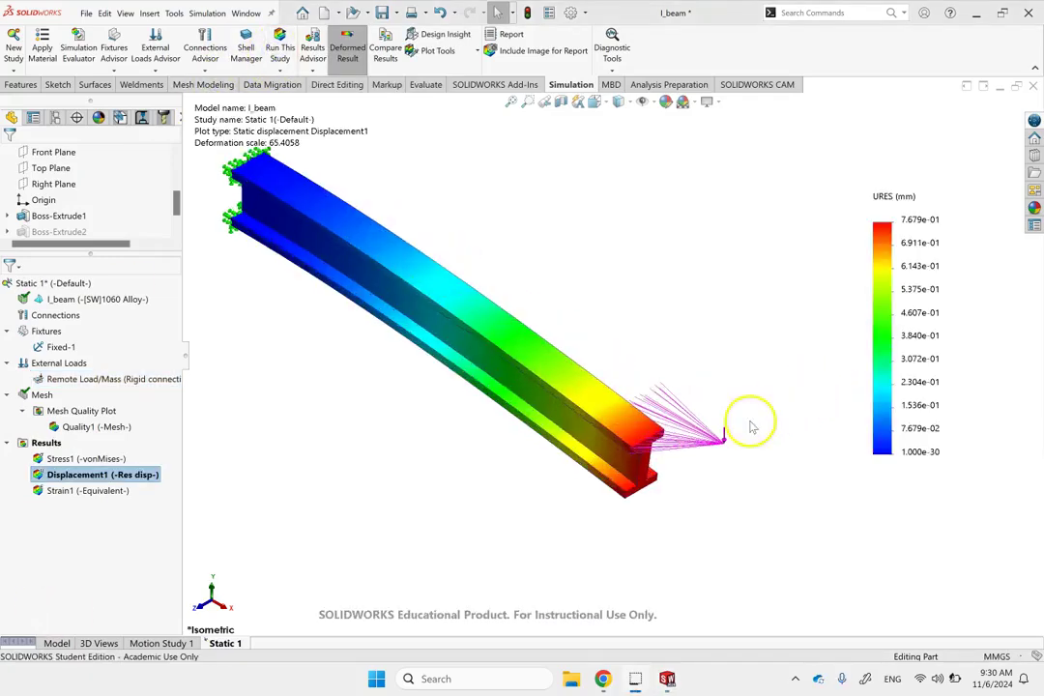
Probe the rigid-connection displacement results along the upper flange's top edge at the beam's free end
{"action": "scroll", "coordinate": [624, 461], "scroll_direction": "down", "scroll_amount": 5}
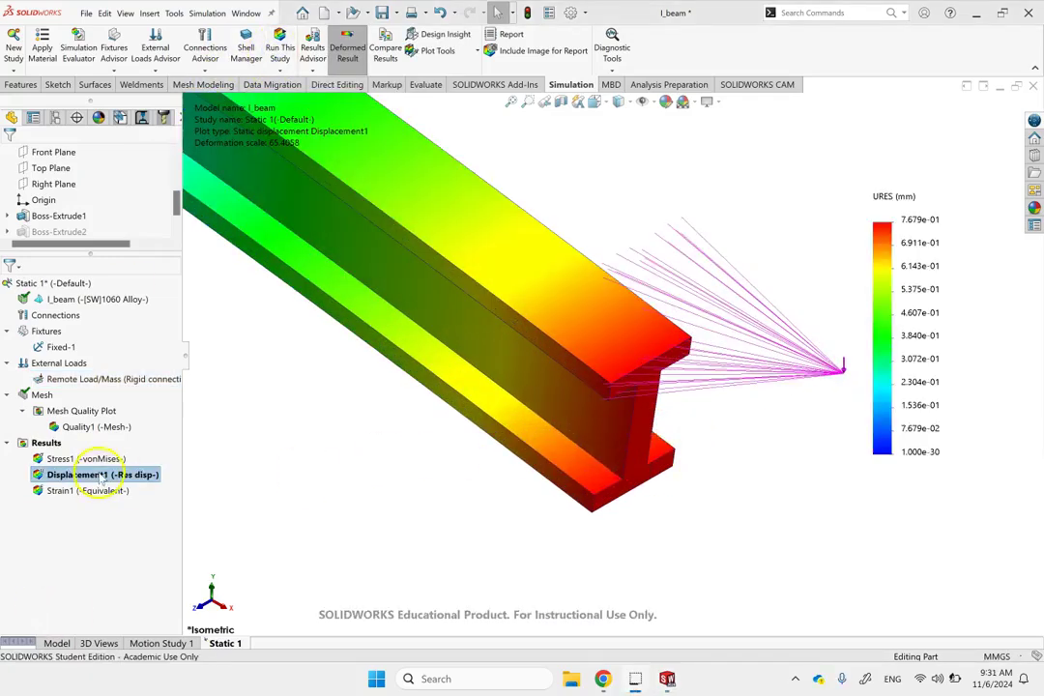
{"action": "right_click", "coordinate": [100, 477]}
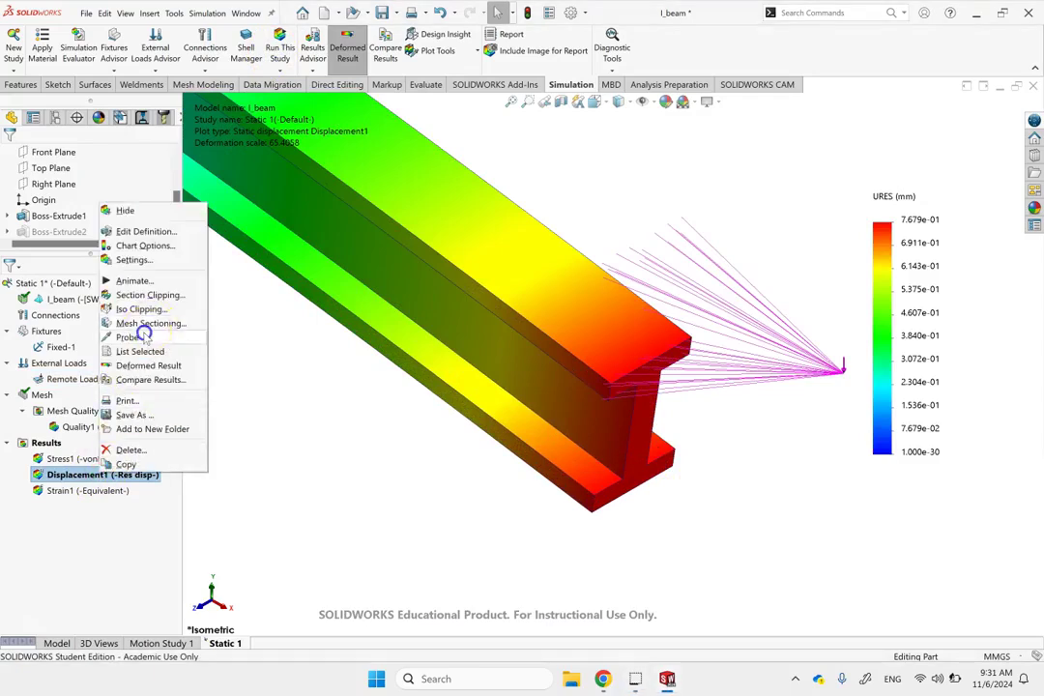
{"action": "left_click", "coordinate": [147, 366]}
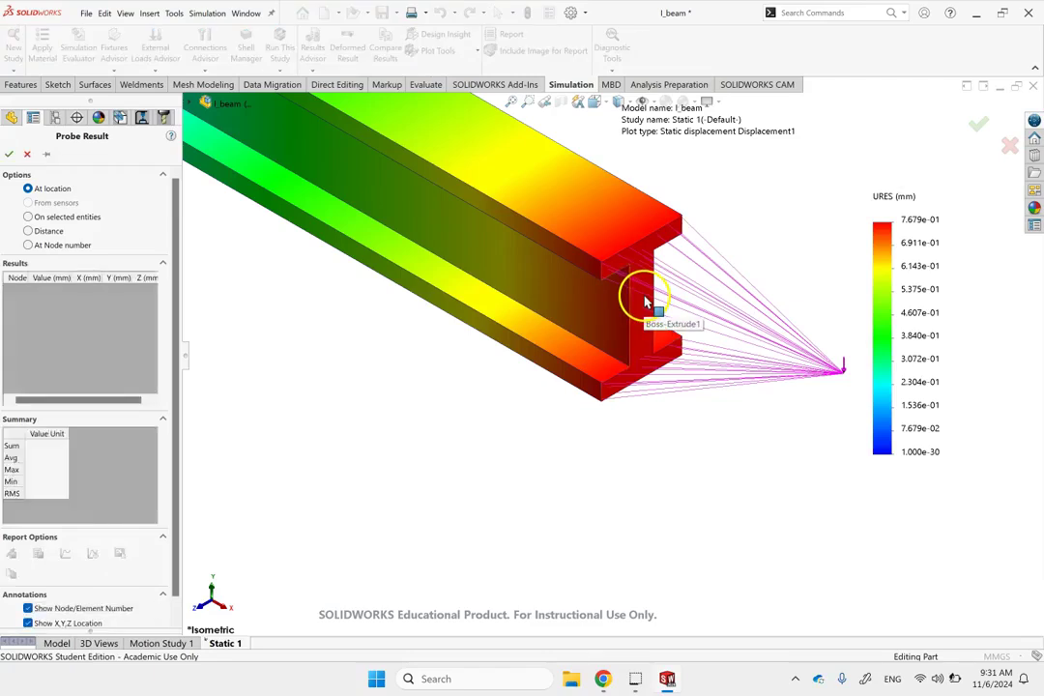
{"action": "left_click", "coordinate": [68, 220]}
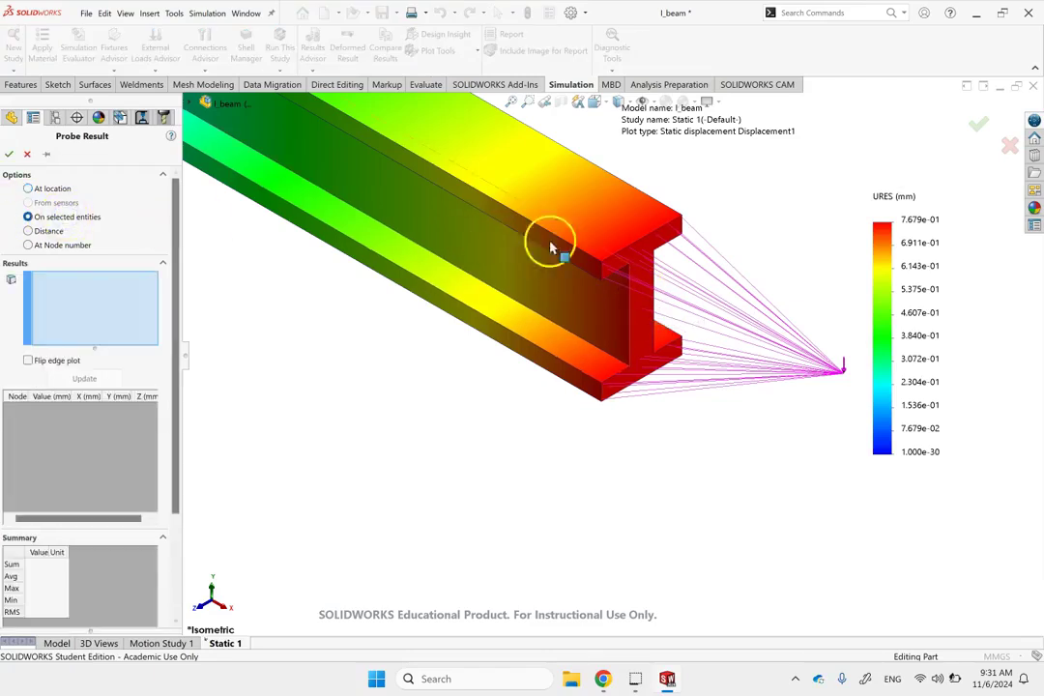
{"action": "left_click", "coordinate": [615, 261]}
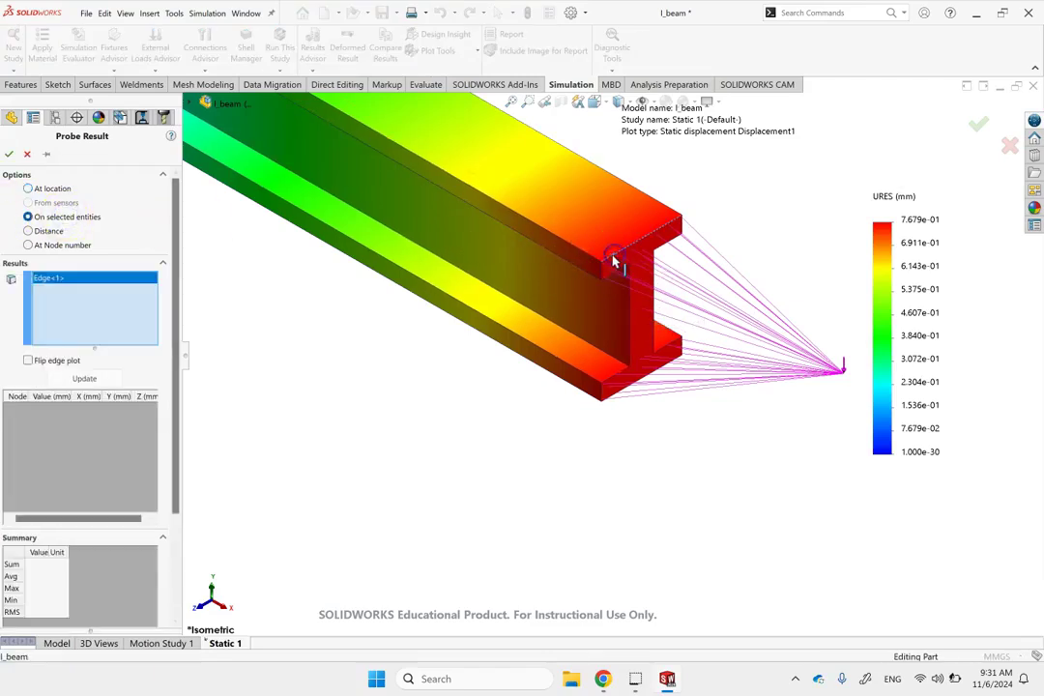
{"action": "left_click", "coordinate": [101, 376]}
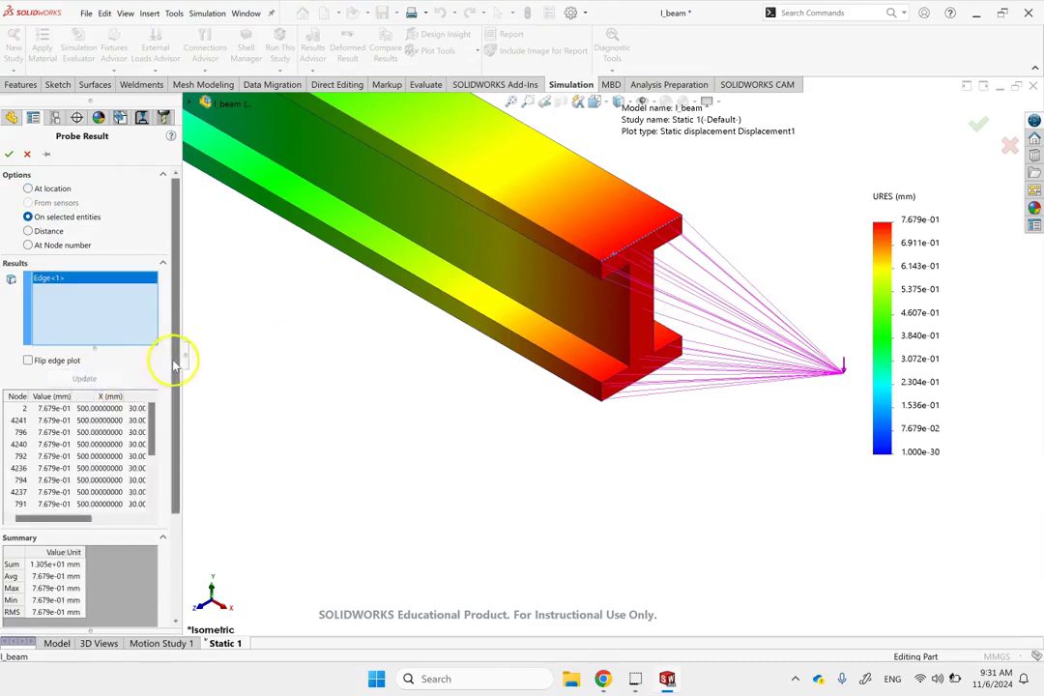
Plot the probed edge's displacement against parametric distance, enlarge the graph to read it, and finish the probe
{"action": "left_click_drag", "start_coordinate": [175, 362], "coordinate": [131, 513]}
{"action": "left_click", "coordinate": [65, 533]}
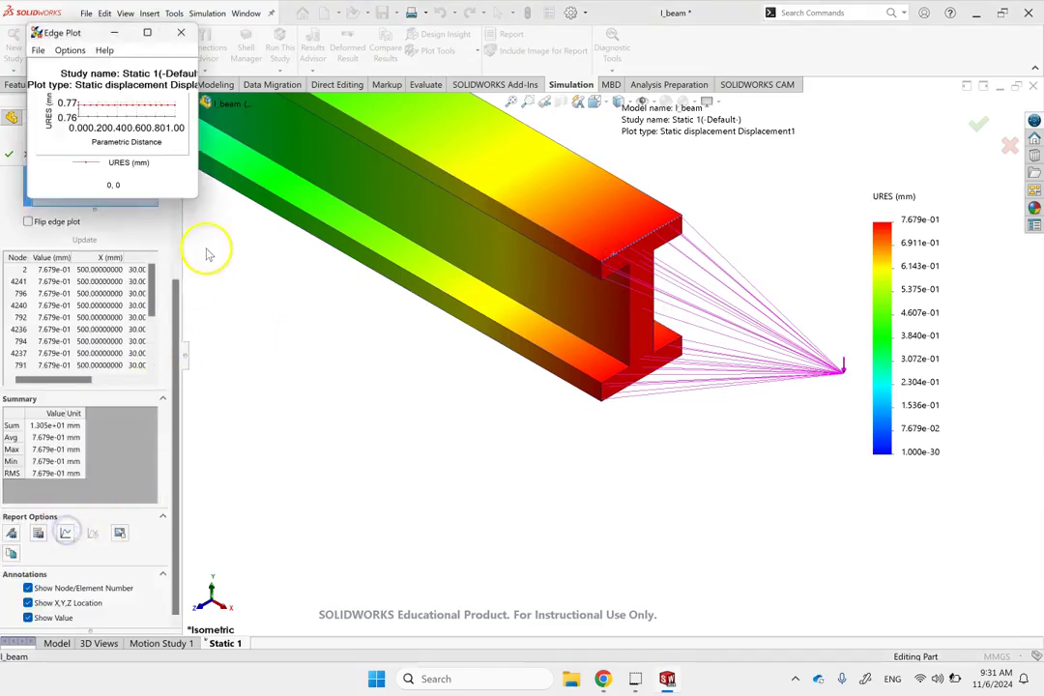
{"action": "left_click_drag", "start_coordinate": [196, 199], "coordinate": [738, 571]}
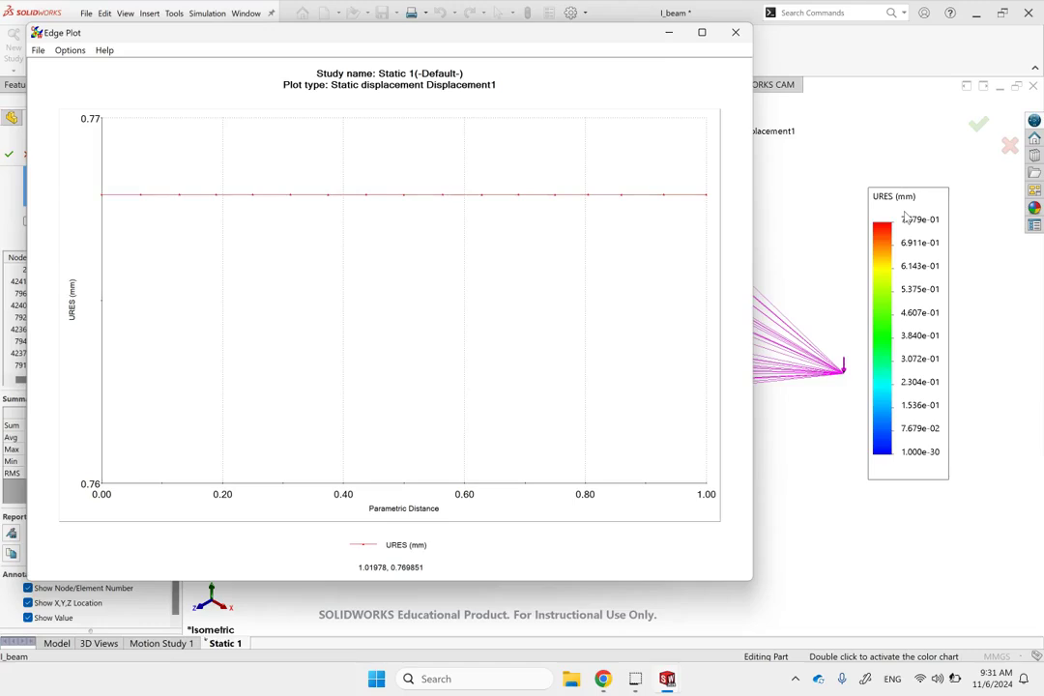
{"action": "left_click", "coordinate": [735, 32]}
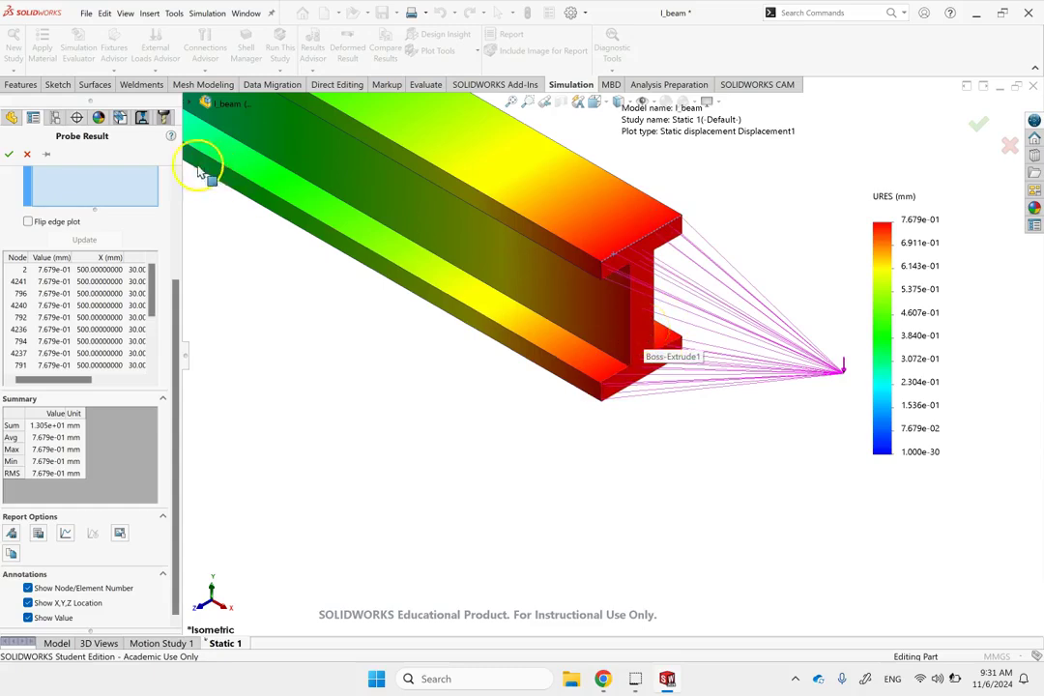
{"action": "left_click", "coordinate": [7, 155]}
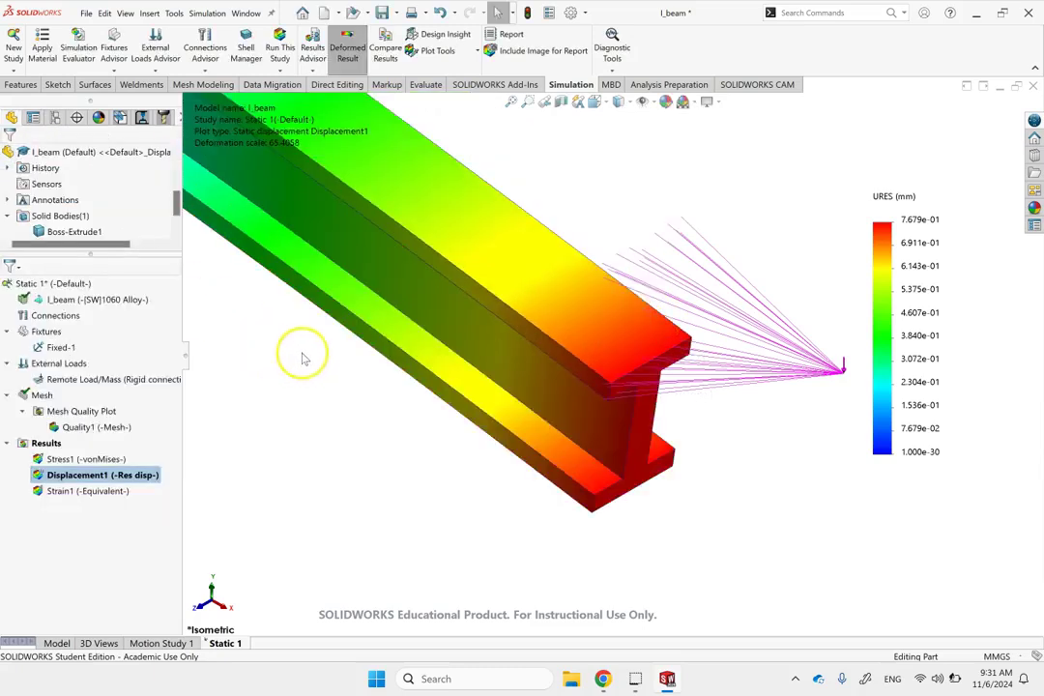
Change the remote load to a Distributed connection with a Linear weighting factor and rerun the study
{"action": "right_click", "coordinate": [85, 378]}
{"action": "left_click", "coordinate": [104, 385]}
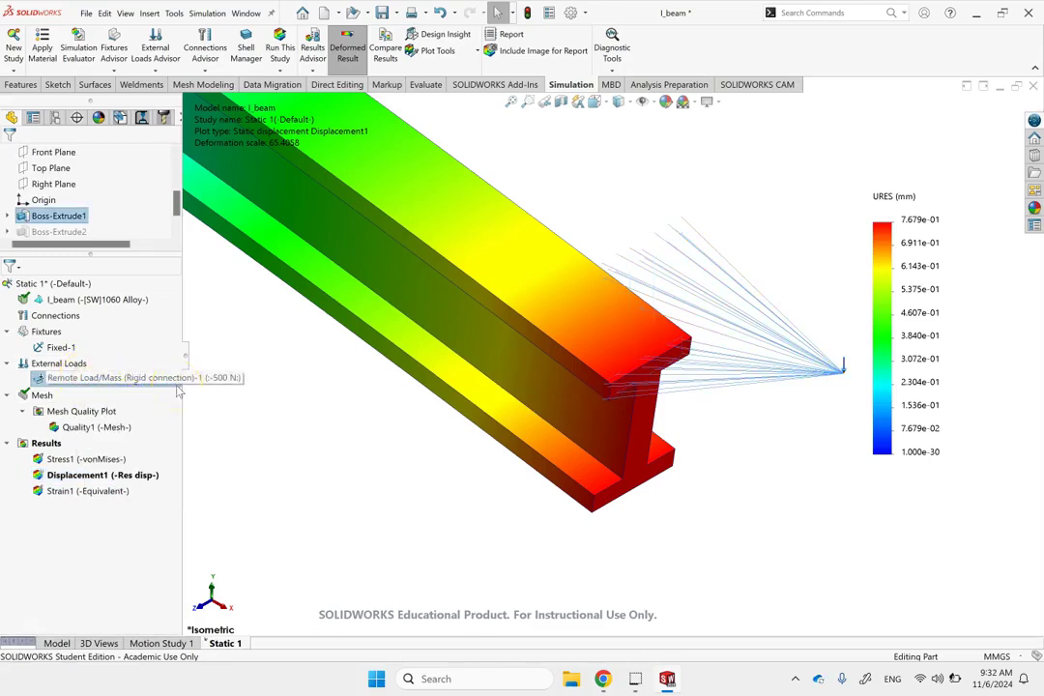
{"action": "left_click_drag", "start_coordinate": [177, 411], "coordinate": [169, 517]}
{"action": "left_click", "coordinate": [29, 565]}
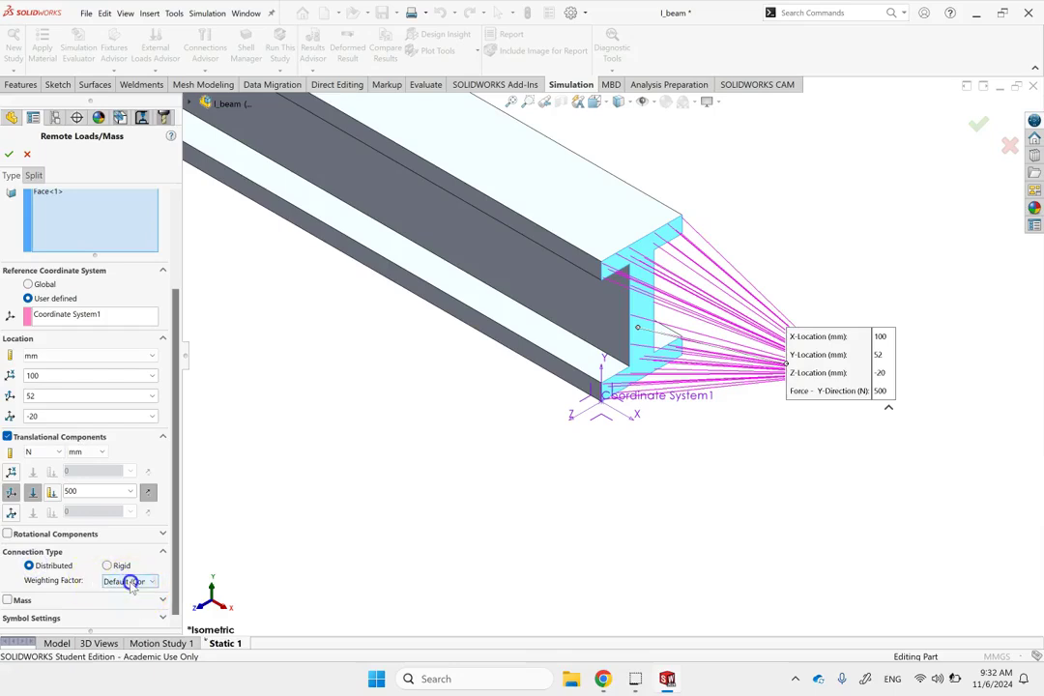
{"action": "left_click", "coordinate": [130, 583]}
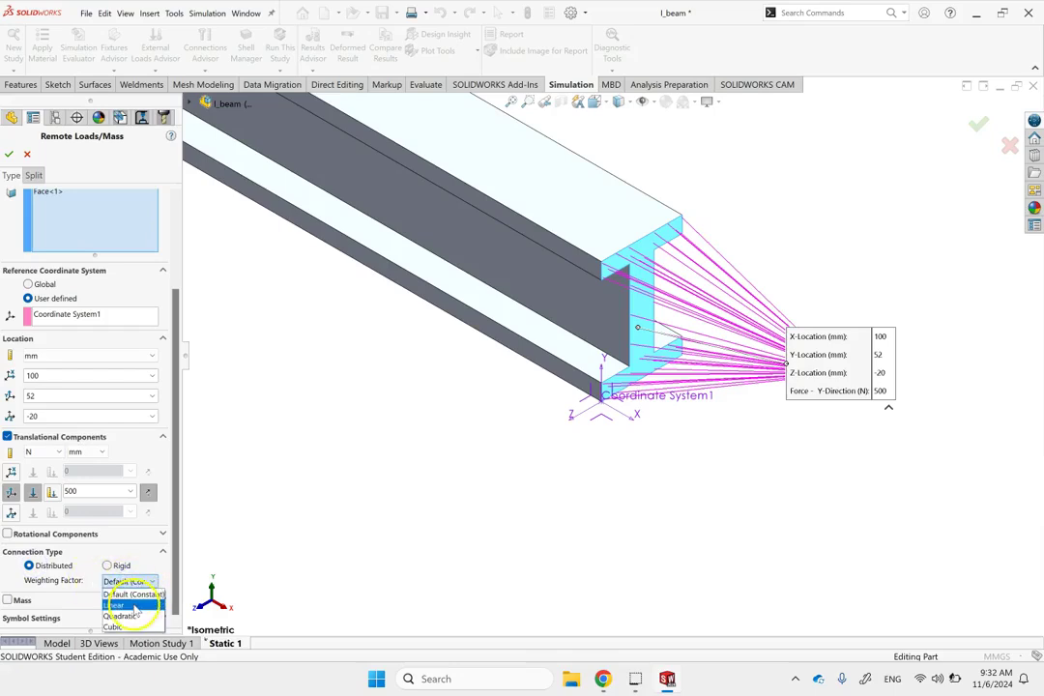
{"action": "left_click", "coordinate": [133, 605]}
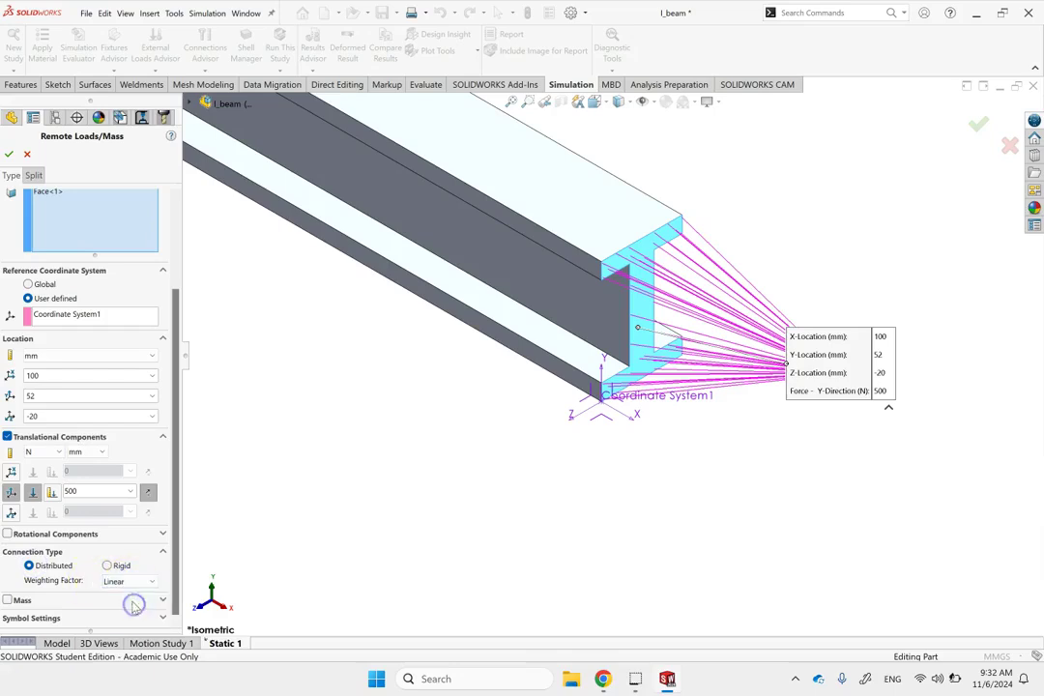
{"action": "left_click", "coordinate": [9, 155]}
{"action": "left_click", "coordinate": [278, 38]}
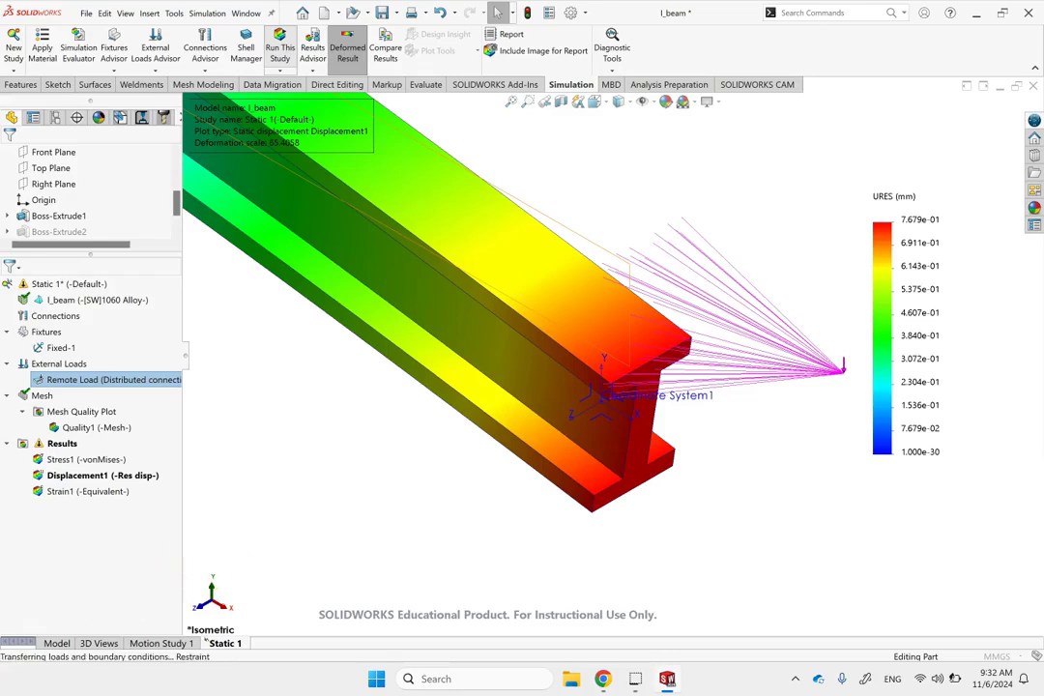
Probe the distributed-connection displacement results along the same top flange edge at the beam's free end
{"action": "scroll", "coordinate": [648, 450], "scroll_direction": "down", "scroll_amount": 5}
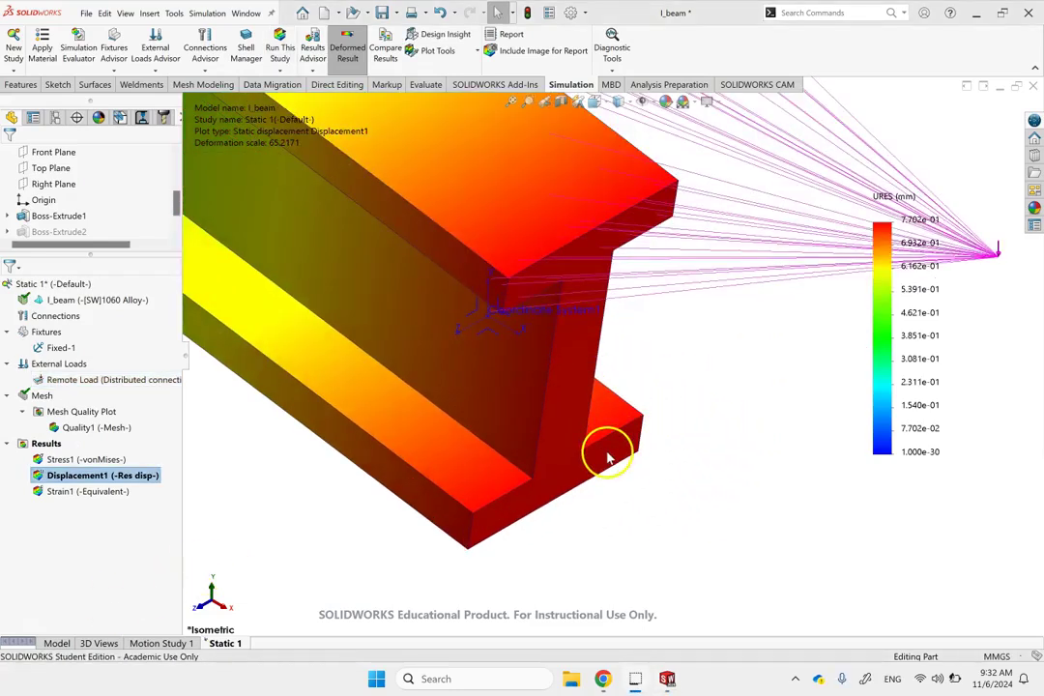
{"action": "middle_click_drag", "start_coordinate": [715, 421], "coordinate": [668, 338]}
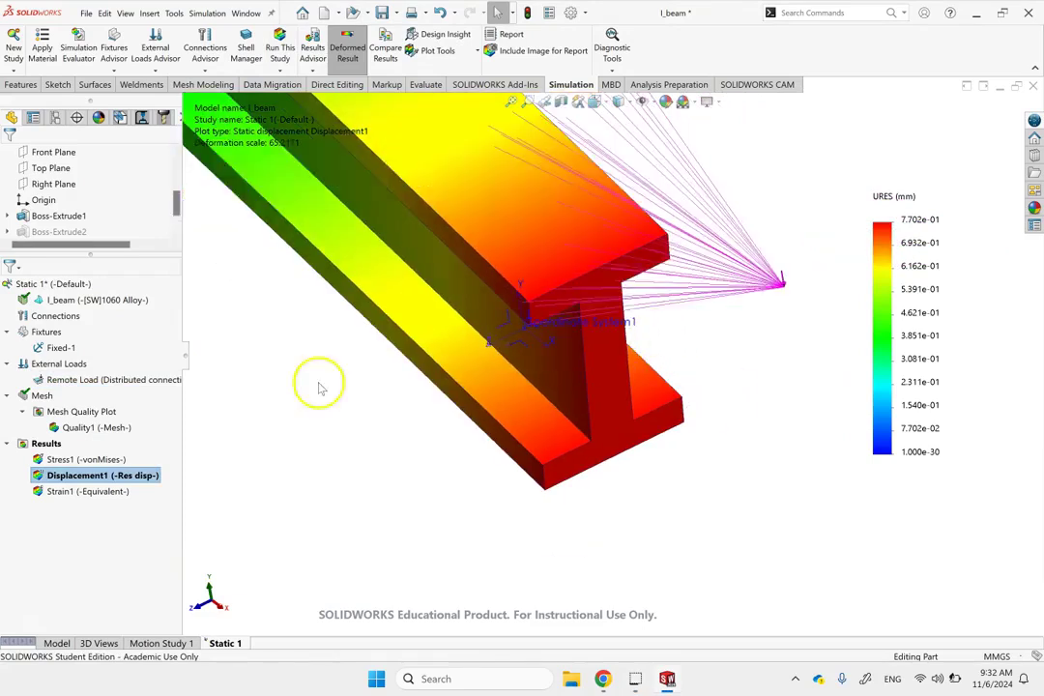
{"action": "right_click", "coordinate": [118, 472]}
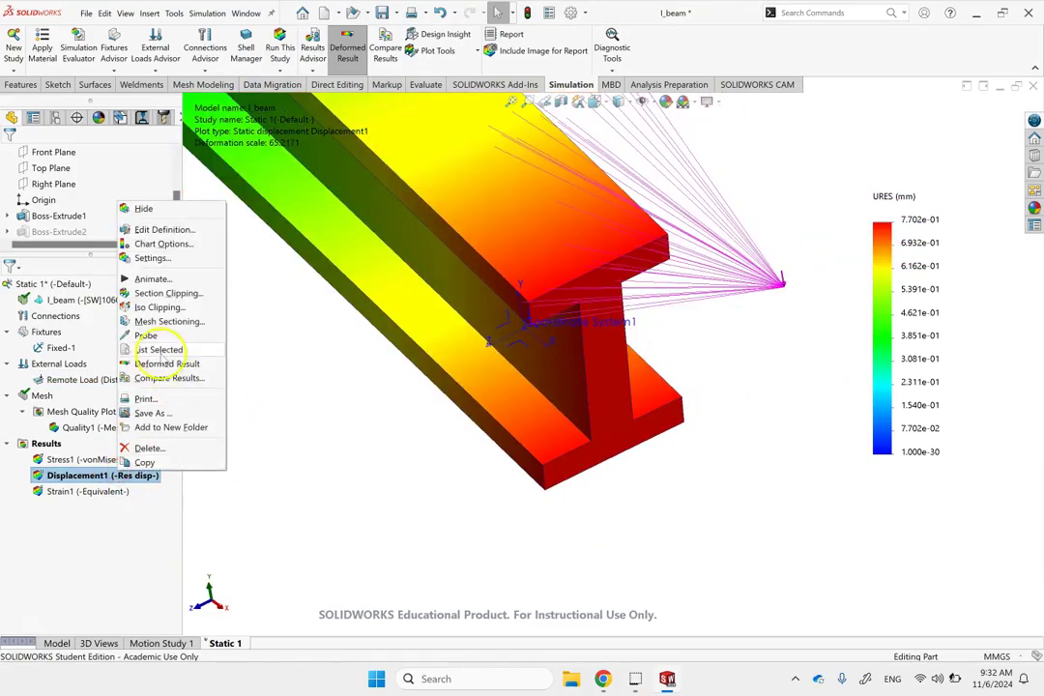
{"action": "left_click", "coordinate": [150, 335]}
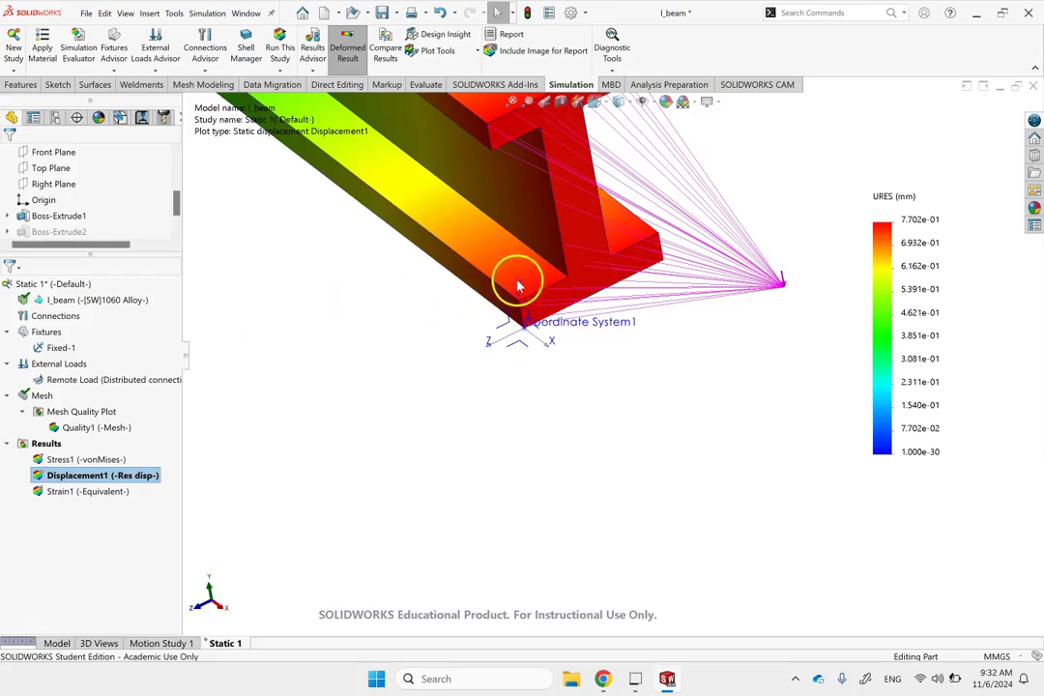
{"action": "middle_click_drag", "start_coordinate": [601, 226], "coordinate": [601, 297]}
{"action": "left_click", "coordinate": [87, 216]}
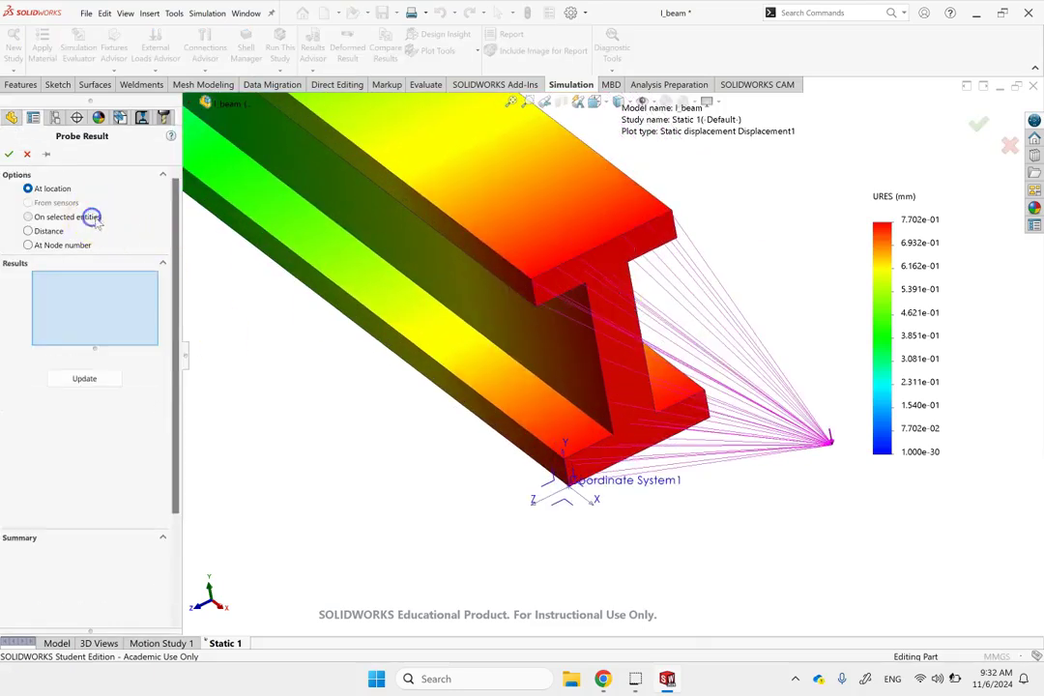
{"action": "left_click", "coordinate": [554, 275]}
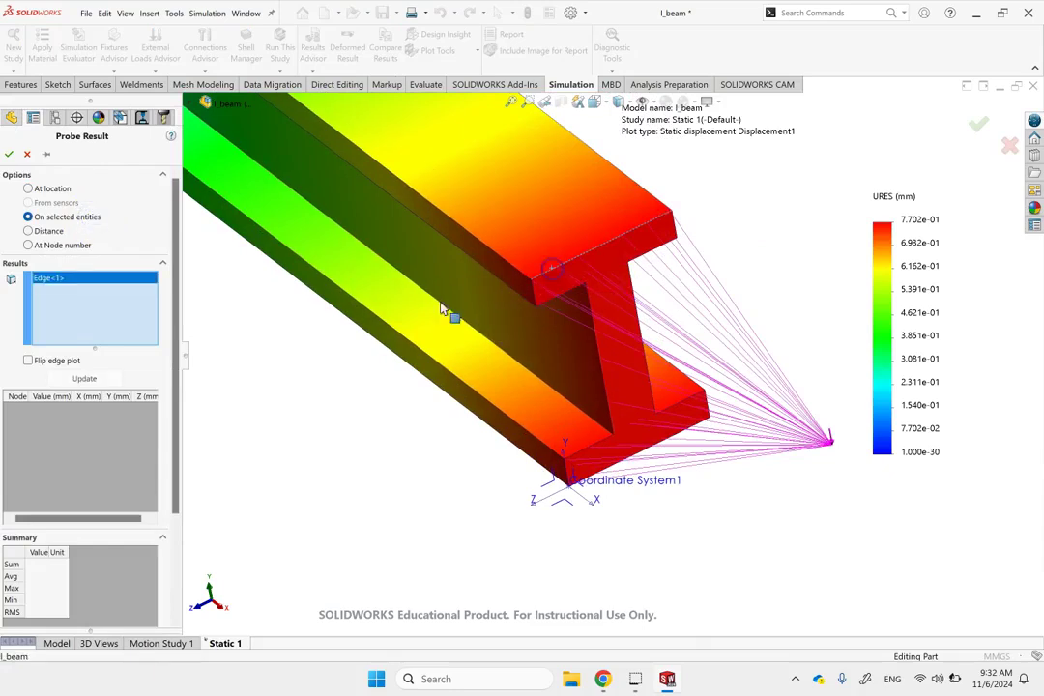
{"action": "left_click", "coordinate": [95, 377]}
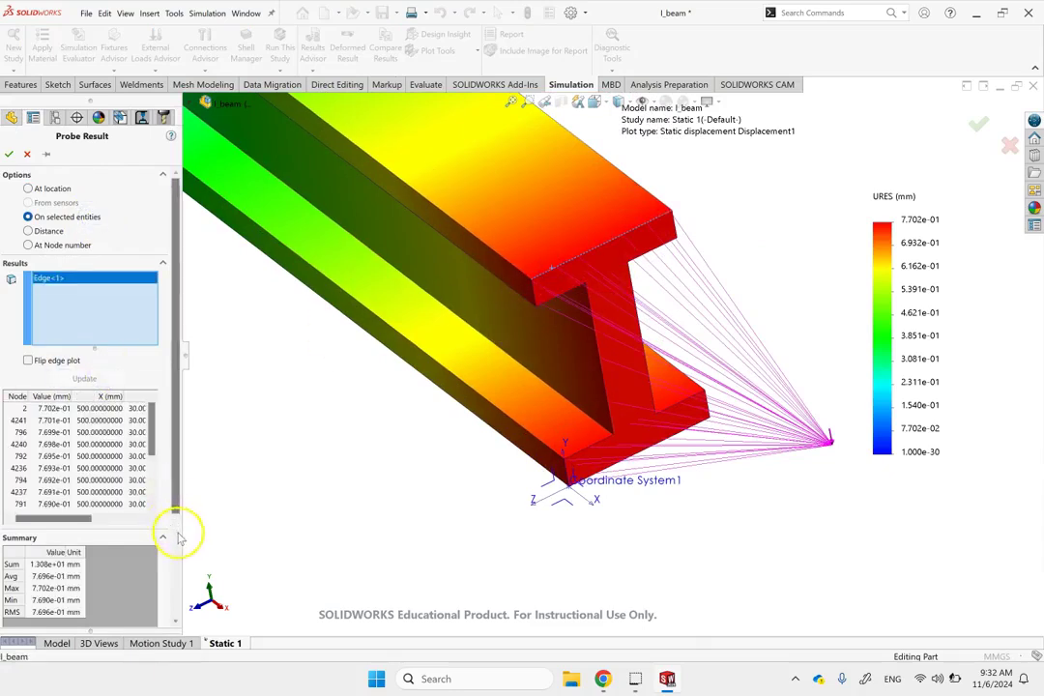
Graph the displacement along the probed flange edge for the distributed connection, inspect the enlarged curve, and close the probe
{"action": "left_click", "coordinate": [175, 599]}
{"action": "left_click", "coordinate": [68, 533]}
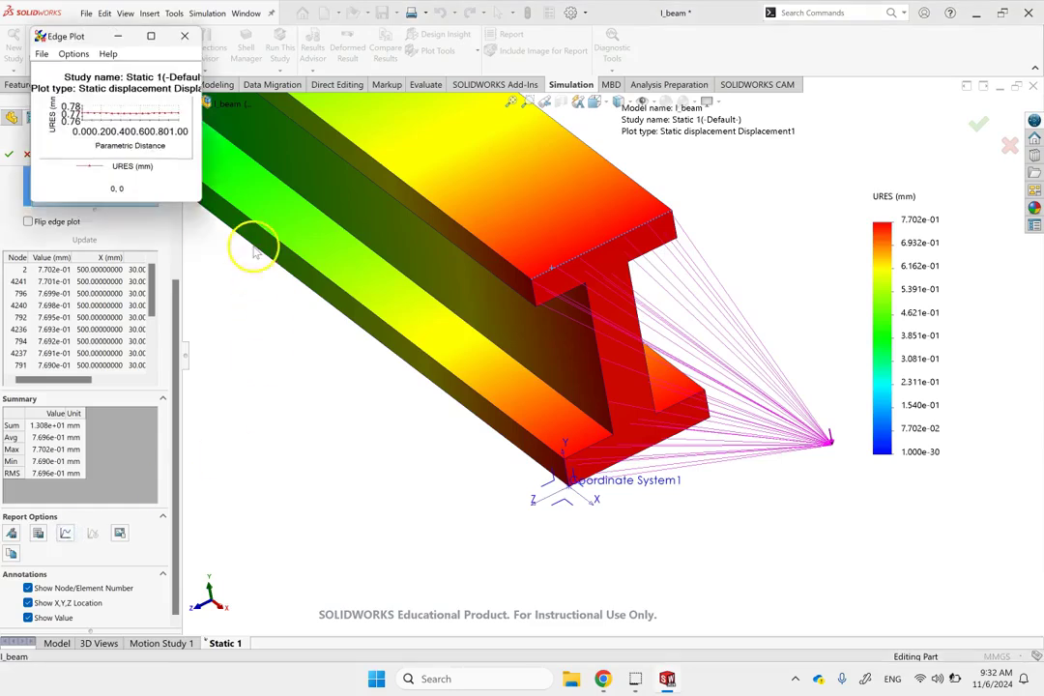
{"action": "left_click_drag", "start_coordinate": [205, 204], "coordinate": [635, 627]}
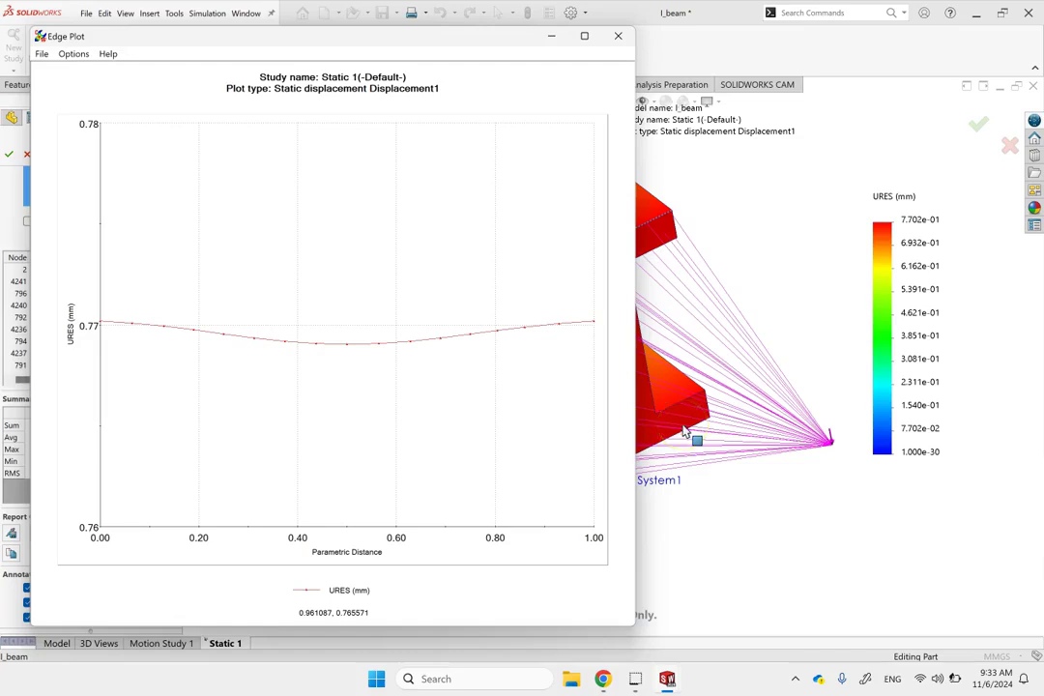
{"action": "left_click", "coordinate": [617, 36]}
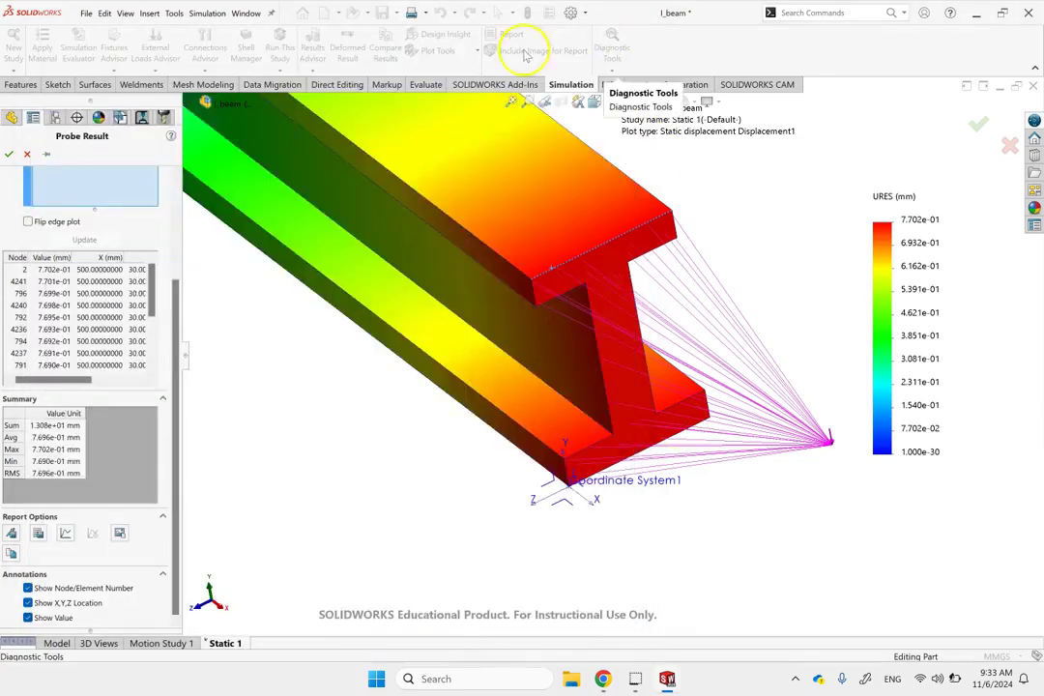
{"action": "left_click", "coordinate": [9, 155]}
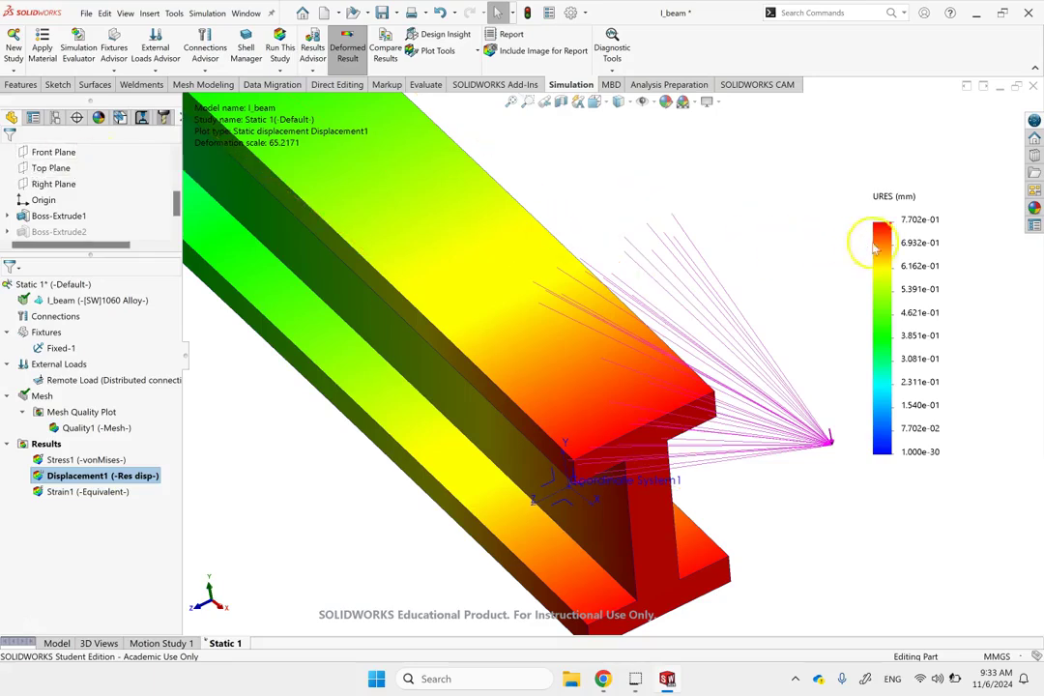
Show the mesh on the displacement plot and examine the elements and nodes on the beam's loaded end face
{"action": "right_click", "coordinate": [909, 247]}
{"action": "left_click", "coordinate": [944, 284]}
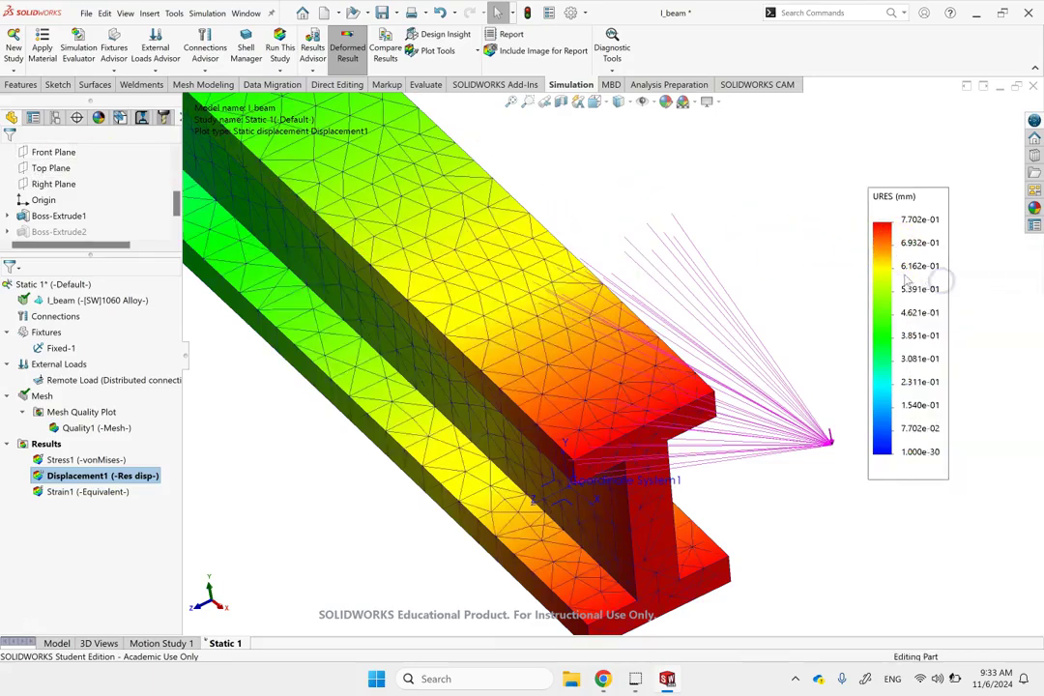
{"action": "scroll", "coordinate": [638, 459], "scroll_direction": "down", "scroll_amount": 1}
{"action": "scroll", "coordinate": [643, 470], "scroll_direction": "down", "scroll_amount": 1}
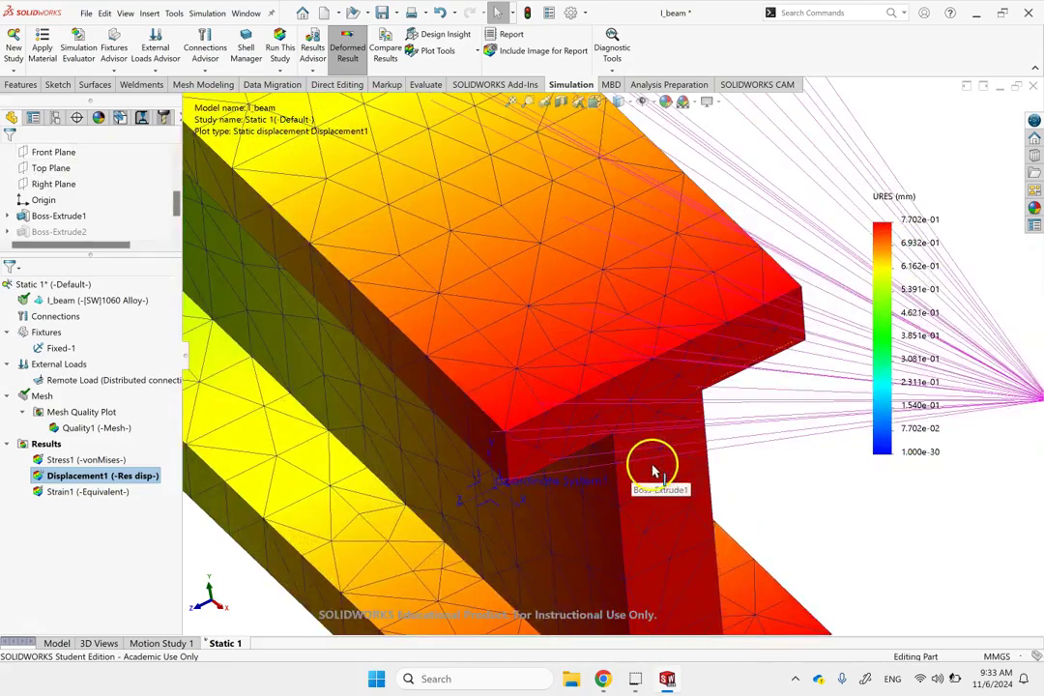
{"action": "scroll", "coordinate": [705, 565], "scroll_direction": "up", "scroll_amount": 1}
{"action": "scroll", "coordinate": [698, 543], "scroll_direction": "up", "scroll_amount": 2}
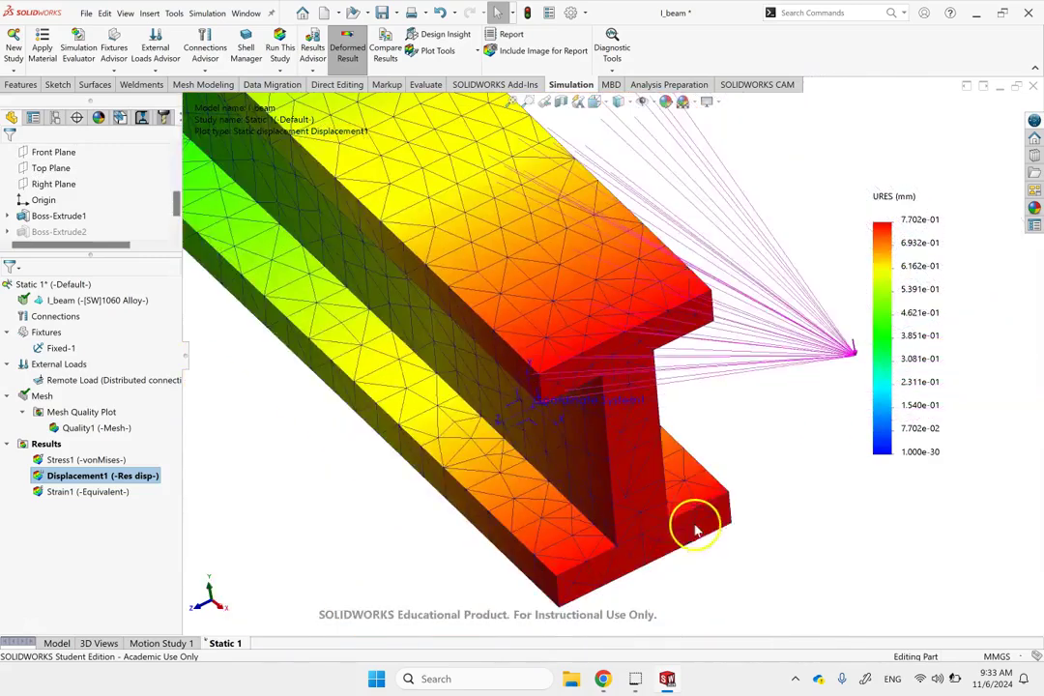
{"action": "scroll", "coordinate": [652, 512], "scroll_direction": "down", "scroll_amount": 3}
{"action": "scroll", "coordinate": [635, 517], "scroll_direction": "up", "scroll_amount": 2}
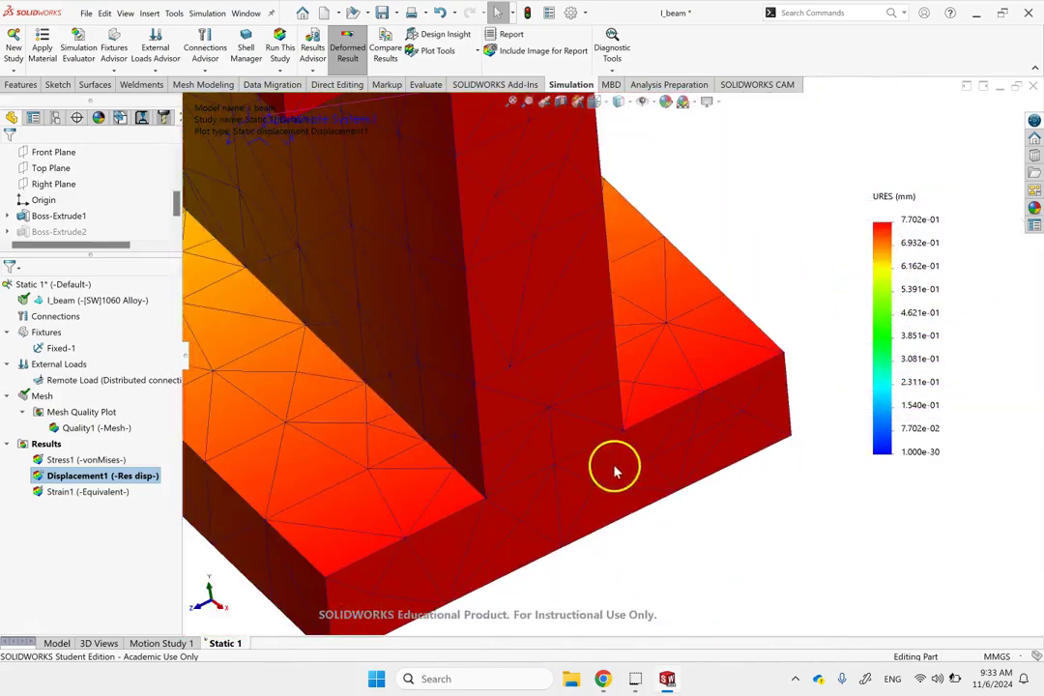
{"action": "scroll", "coordinate": [593, 395], "scroll_direction": "up", "scroll_amount": 2}
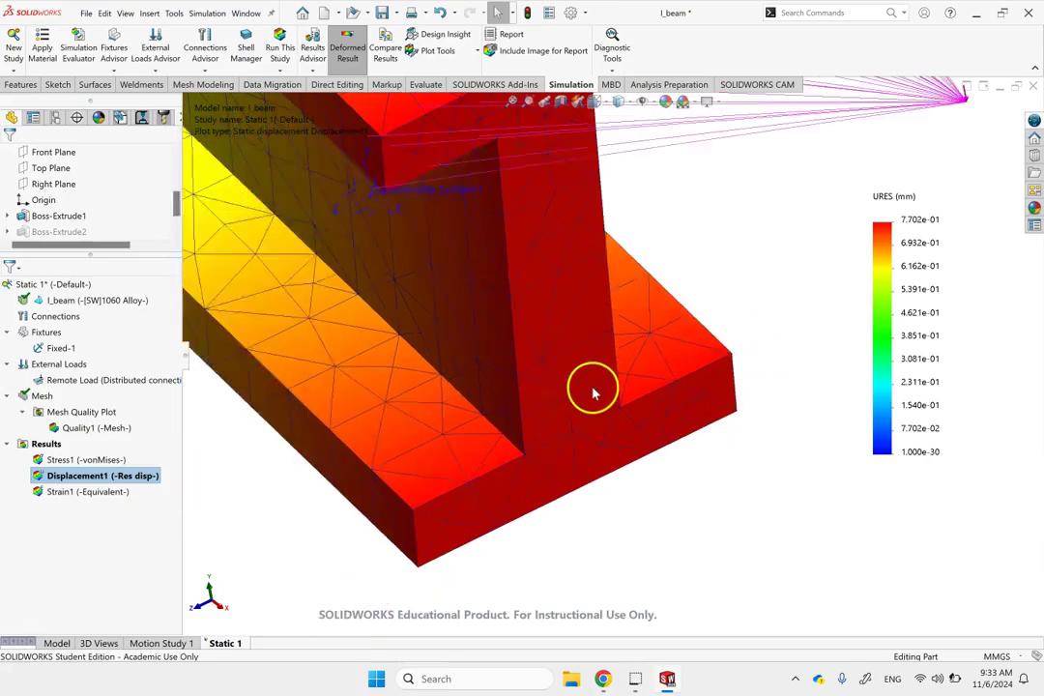
{"action": "scroll", "coordinate": [592, 387], "scroll_direction": "up", "scroll_amount": 2}
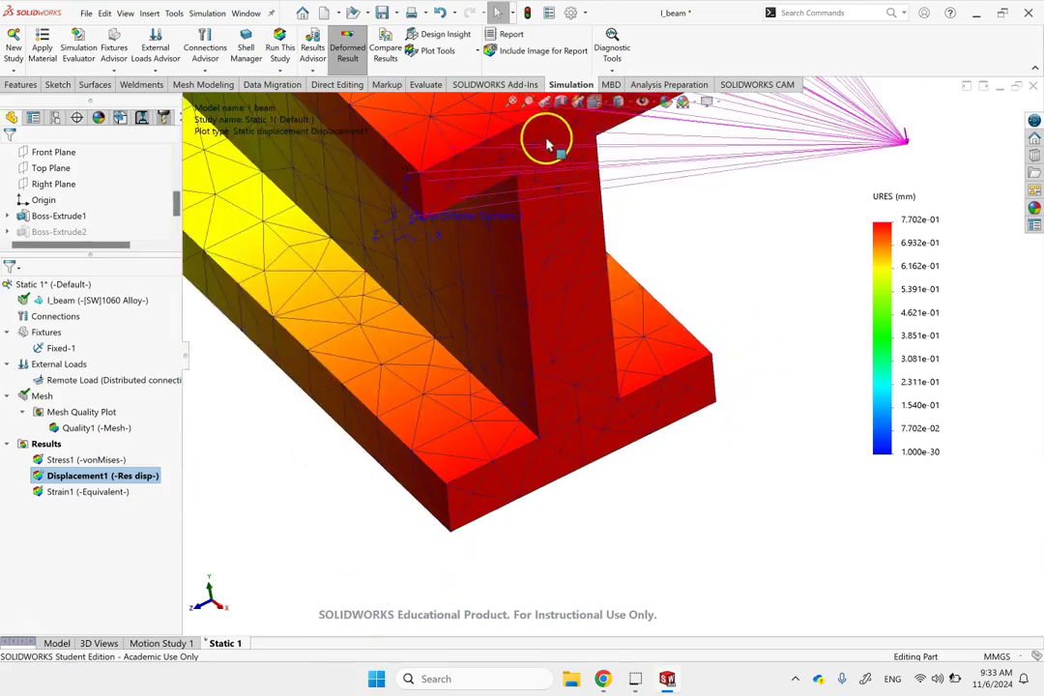